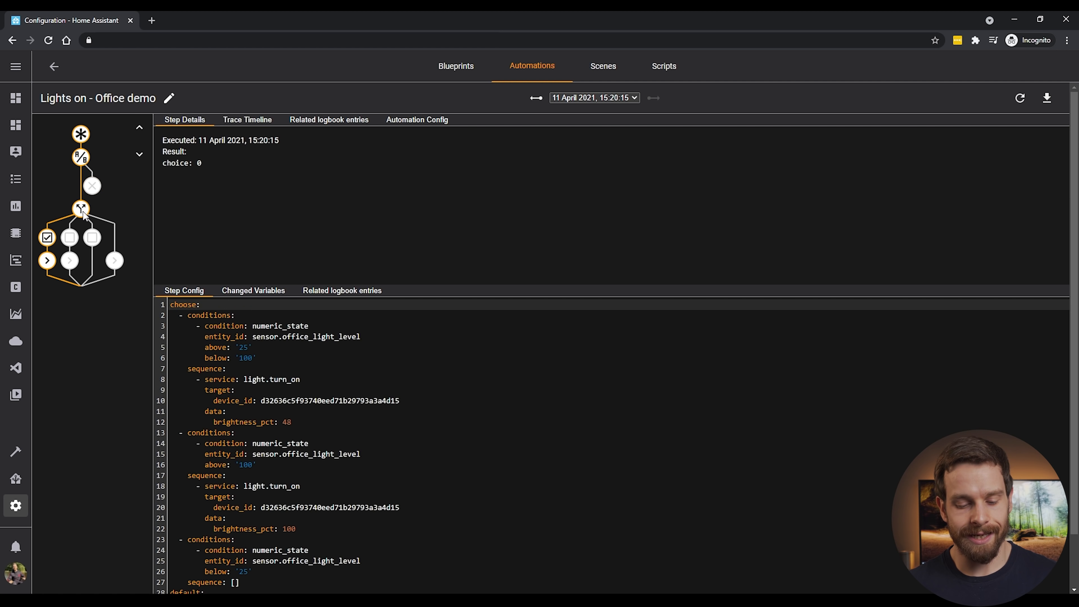
# Step: Inspect the step details of the executed choice, its light action, the trigger and the condition in the trace graph
pyautogui.click(52, 238)
pyautogui.click(47, 257)
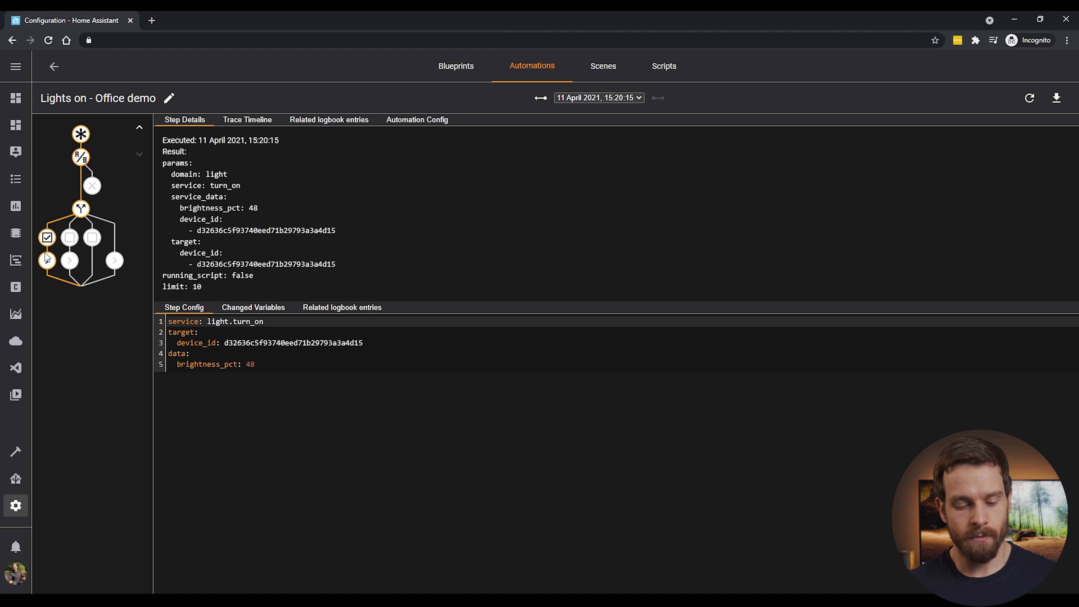
pyautogui.click(81, 135)
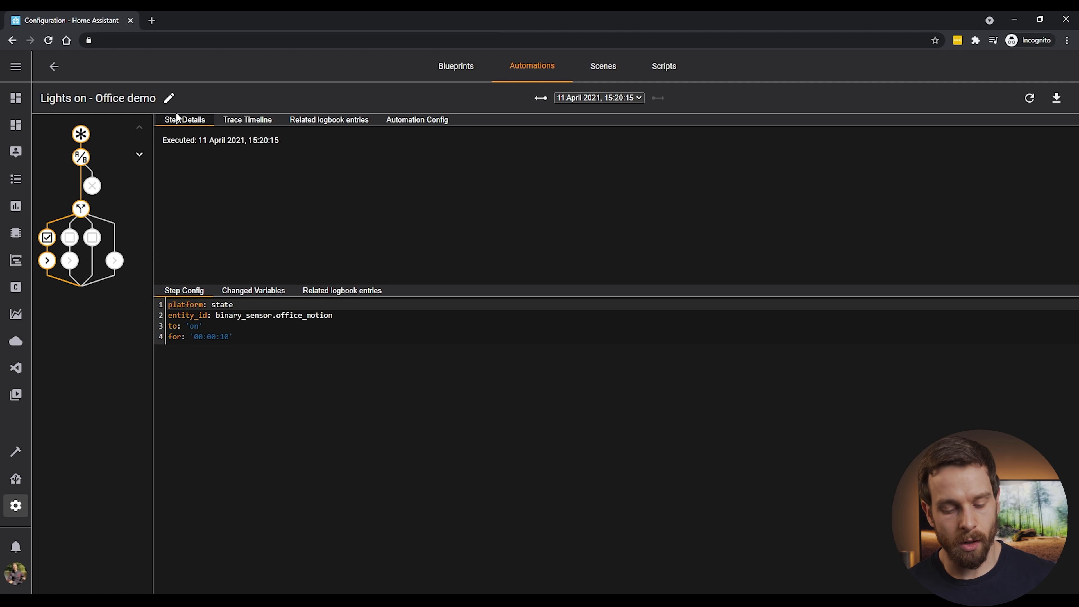
pyautogui.click(81, 158)
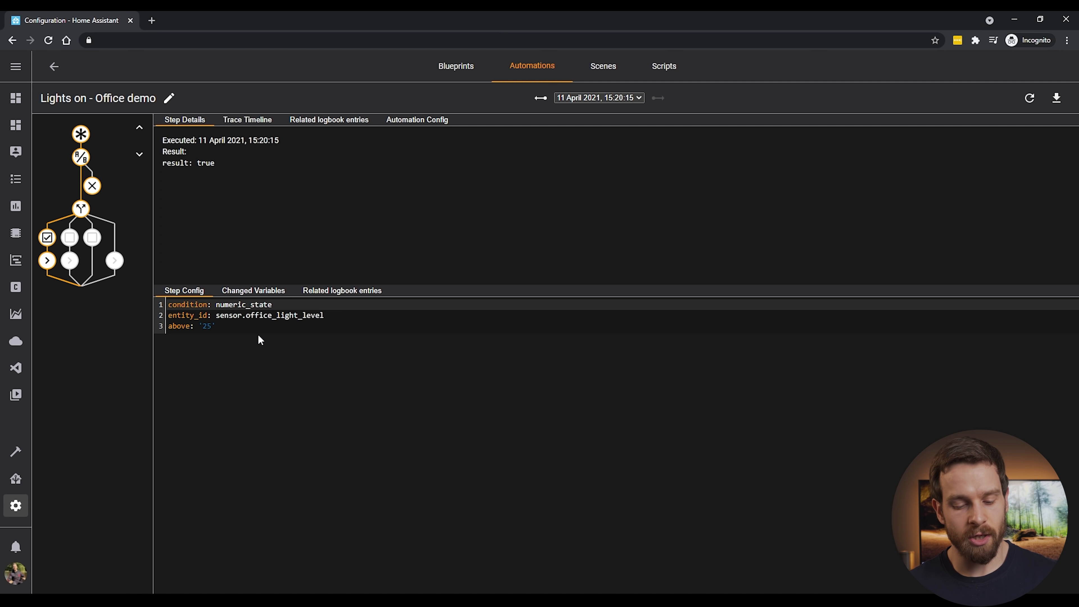
pyautogui.click(82, 138)
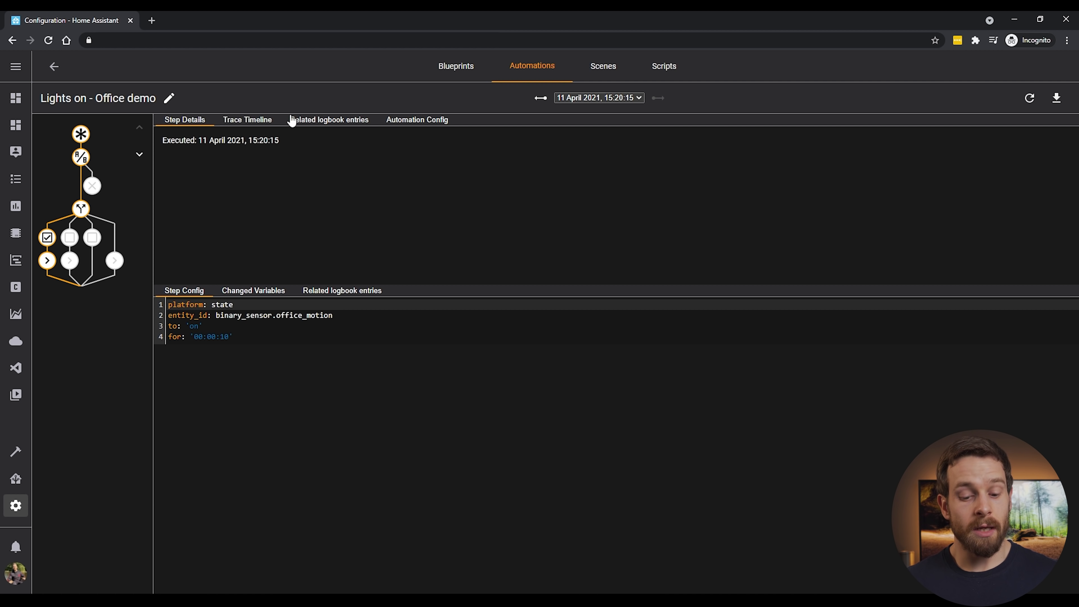
# Step: Go through the trace timeline entries from the numeric_state condition test to the light.turn_on service call
pyautogui.click(263, 123)
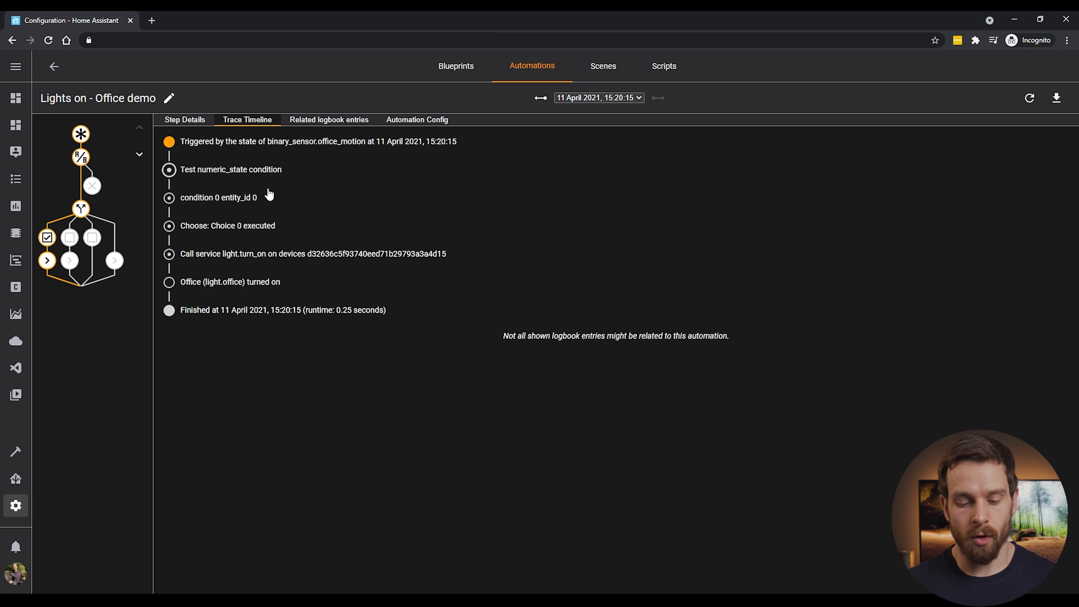
pyautogui.click(246, 172)
pyautogui.click(223, 197)
pyautogui.click(228, 225)
pyautogui.click(230, 254)
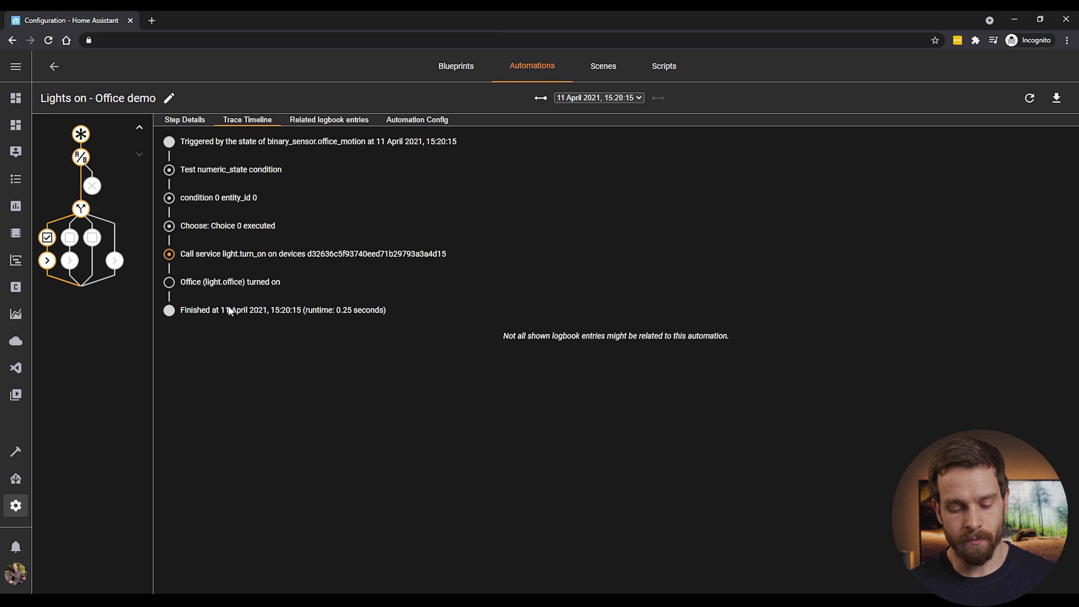
# Step: Review the light action's step details, the related logbook entries and the full automation configuration
pyautogui.click(186, 123)
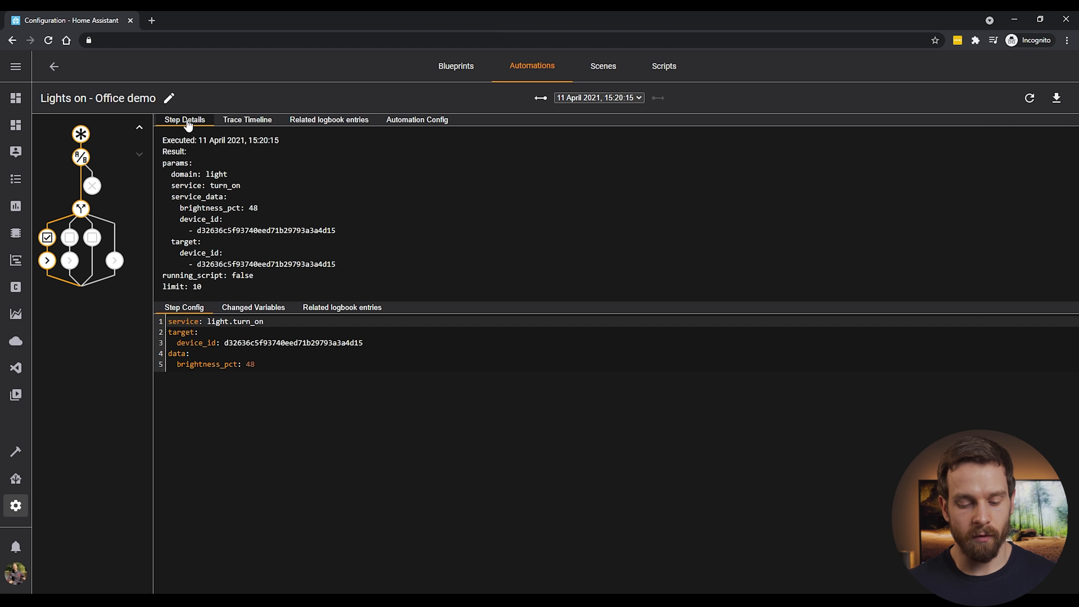
pyautogui.click(365, 122)
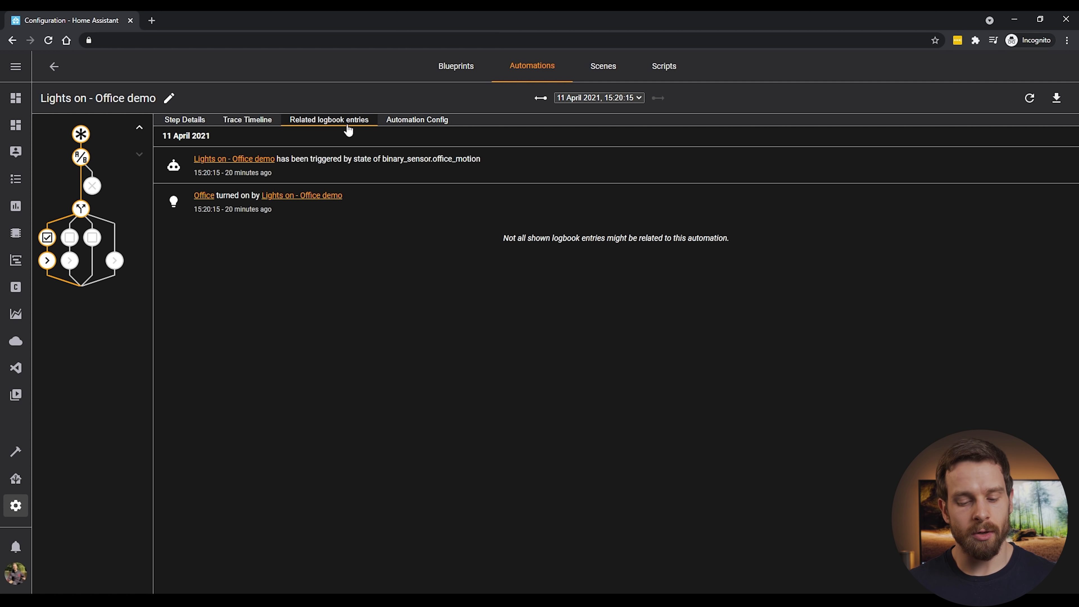
pyautogui.click(432, 124)
pyautogui.scroll(-1, 326, 451)
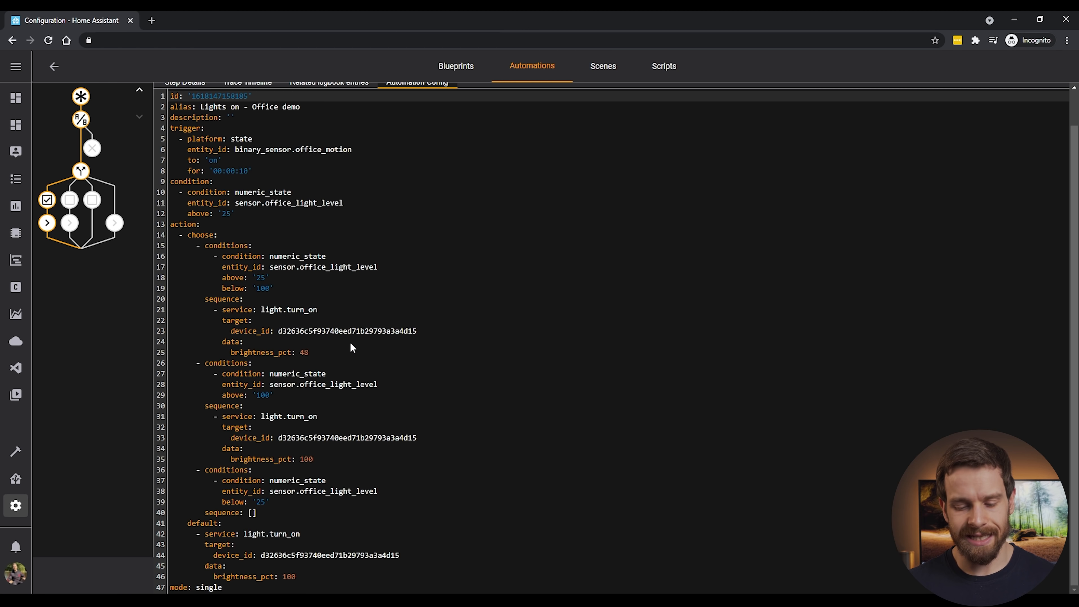
pyautogui.scroll(1, 350, 344)
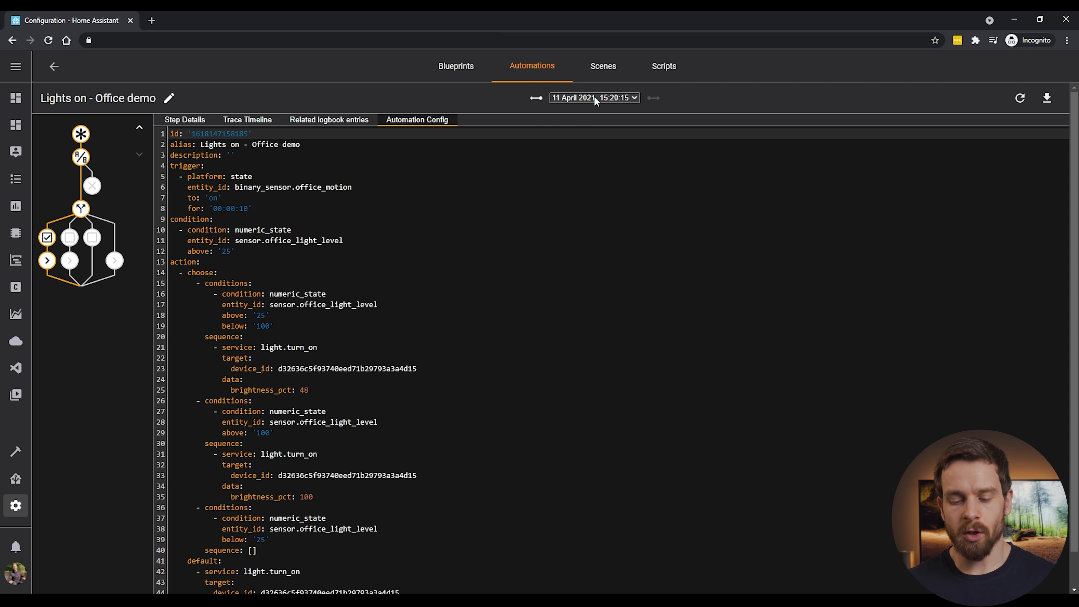
# Step: Browse the automation's recorded runs, including 11 April 2021, 15:04:25, and return to the 15:20:15 trace
pyautogui.click(635, 99)
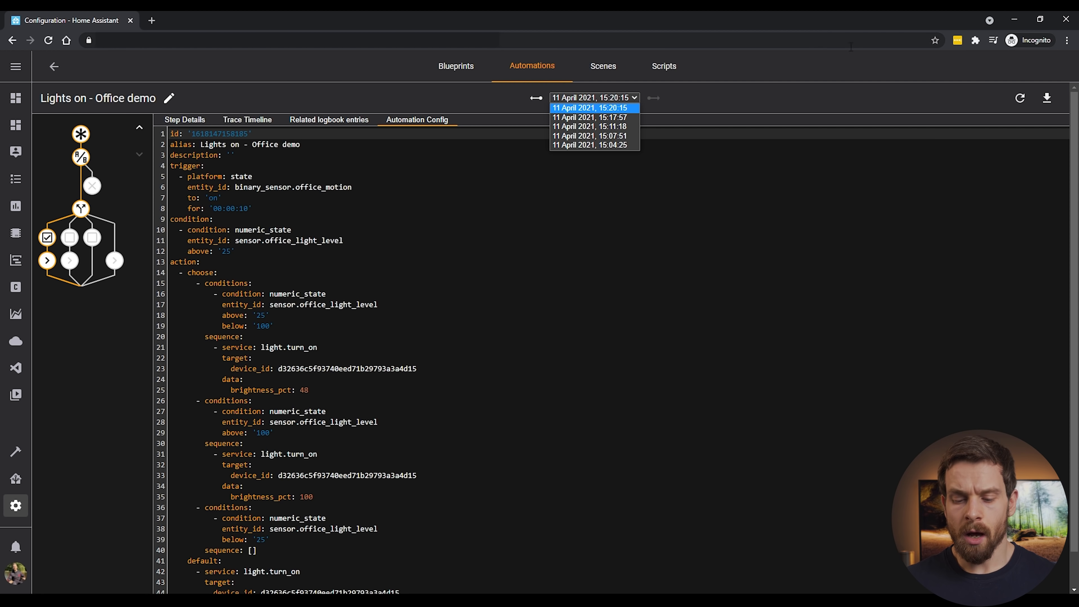
pyautogui.click(731, 104)
pyautogui.click(537, 100)
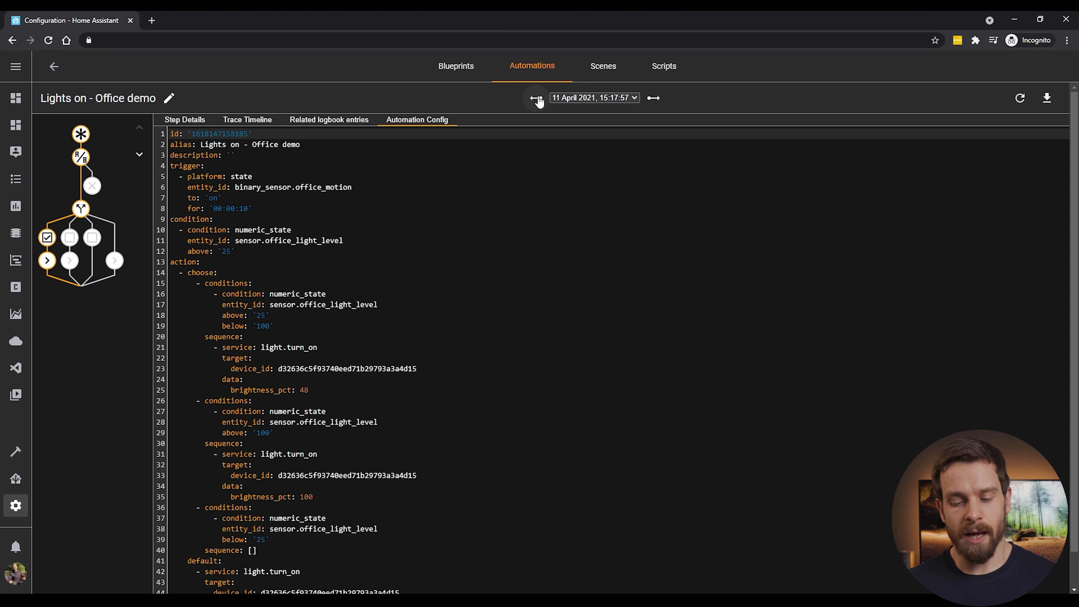
pyautogui.click(537, 99)
pyautogui.click(651, 102)
pyautogui.click(652, 102)
pyautogui.click(651, 102)
pyautogui.click(630, 99)
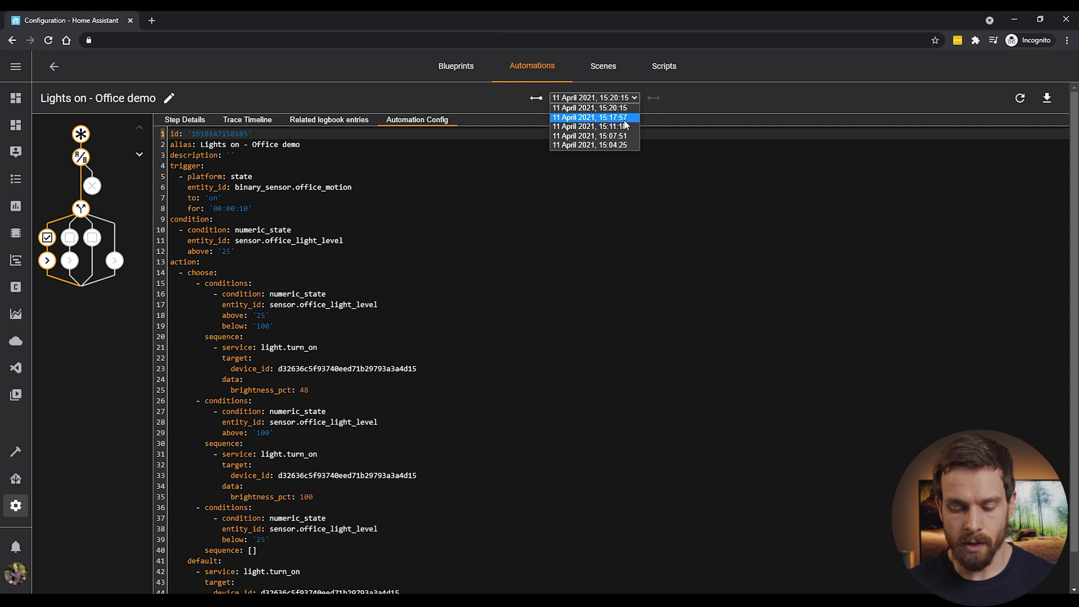
pyautogui.click(625, 145)
pyautogui.click(592, 99)
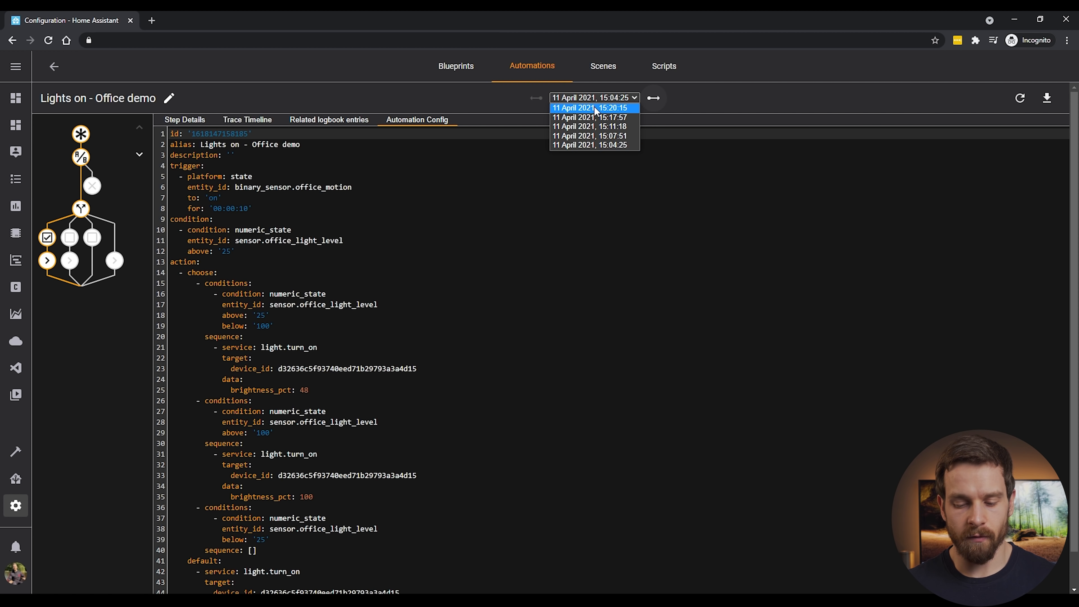
pyautogui.click(594, 108)
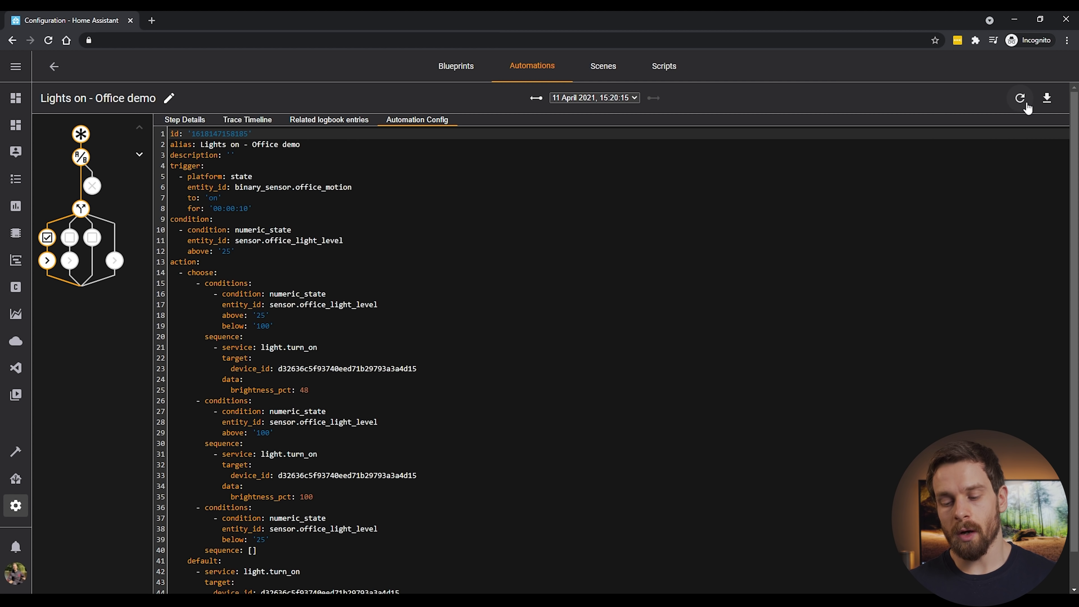
# Step: Start downloading the 15:20:15 trace as a JSON file and cancel the save
pyautogui.click(1048, 107)
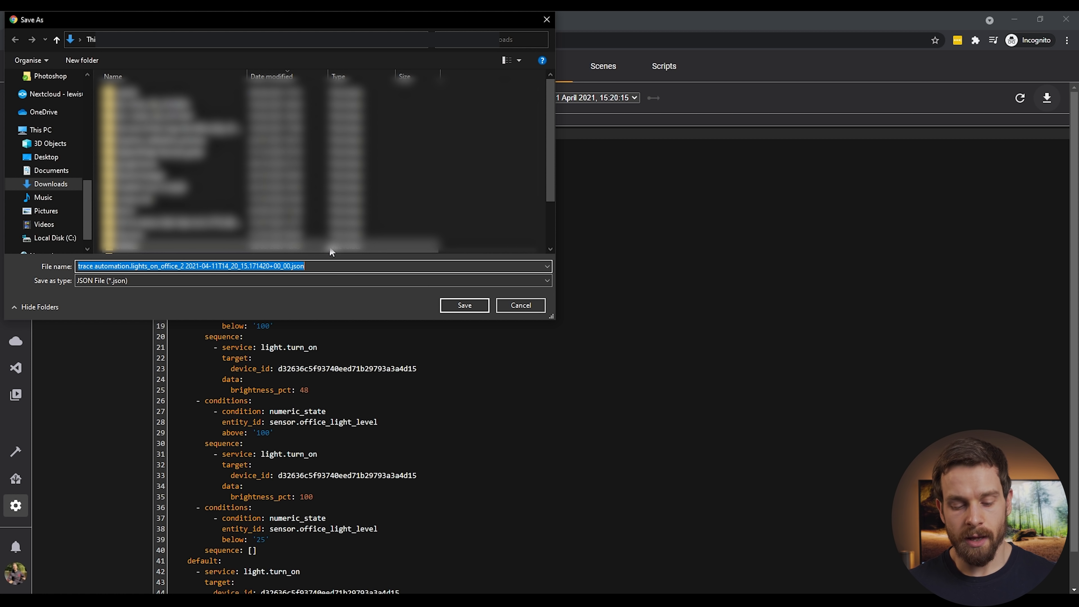
pyautogui.click(538, 309)
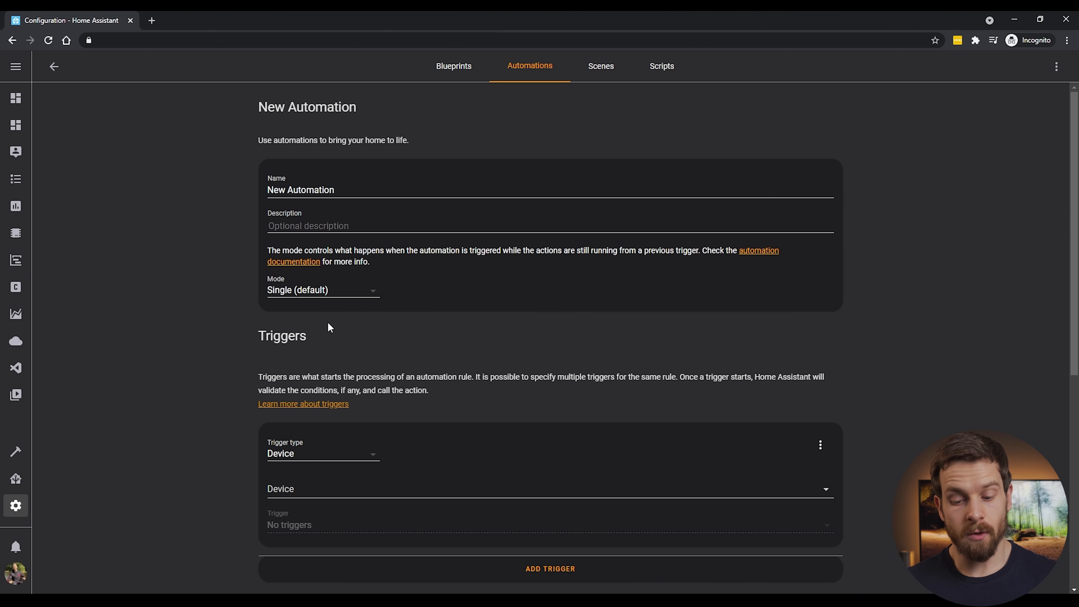
# Step: Name the new automation "Debug demo"
pyautogui.click(362, 185)
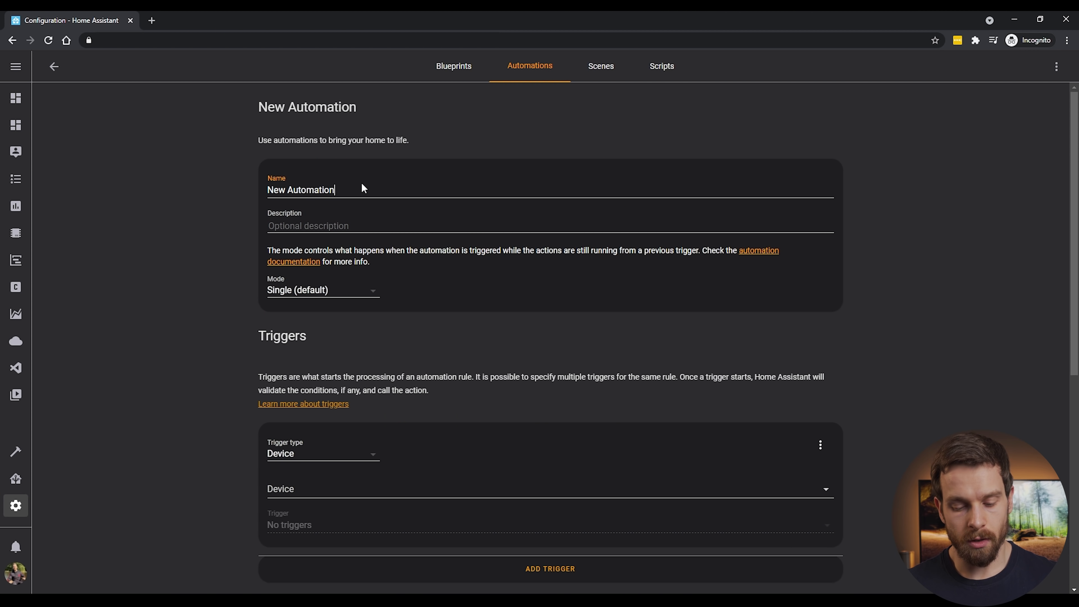
pyautogui.moveTo(362, 186); pyautogui.dragTo(252, 194)
pyautogui.press('BackSpace')
pyautogui.write('De')
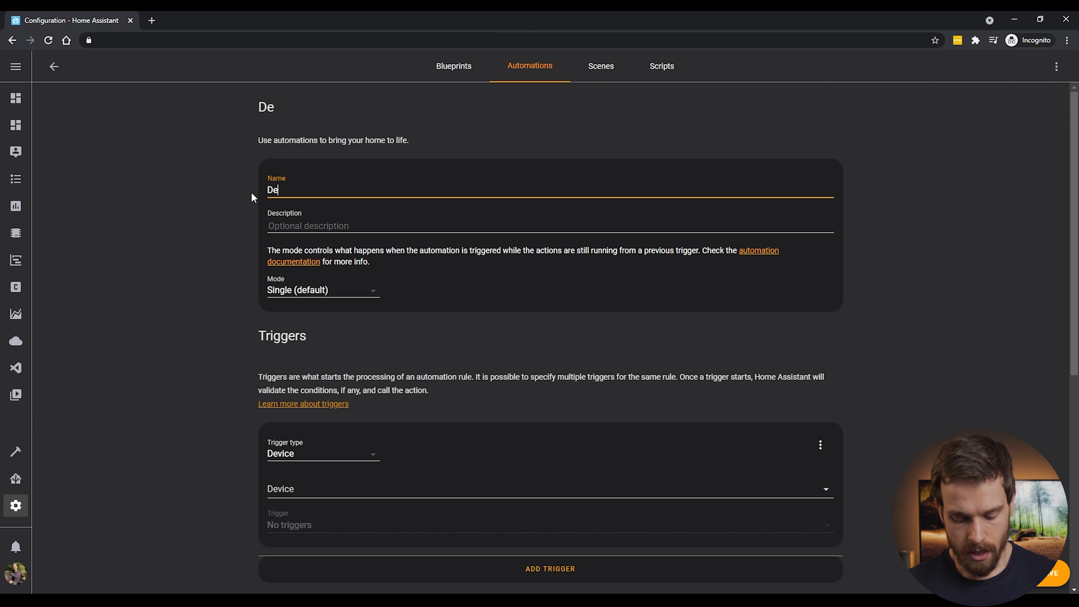
pyautogui.write('bug demo')
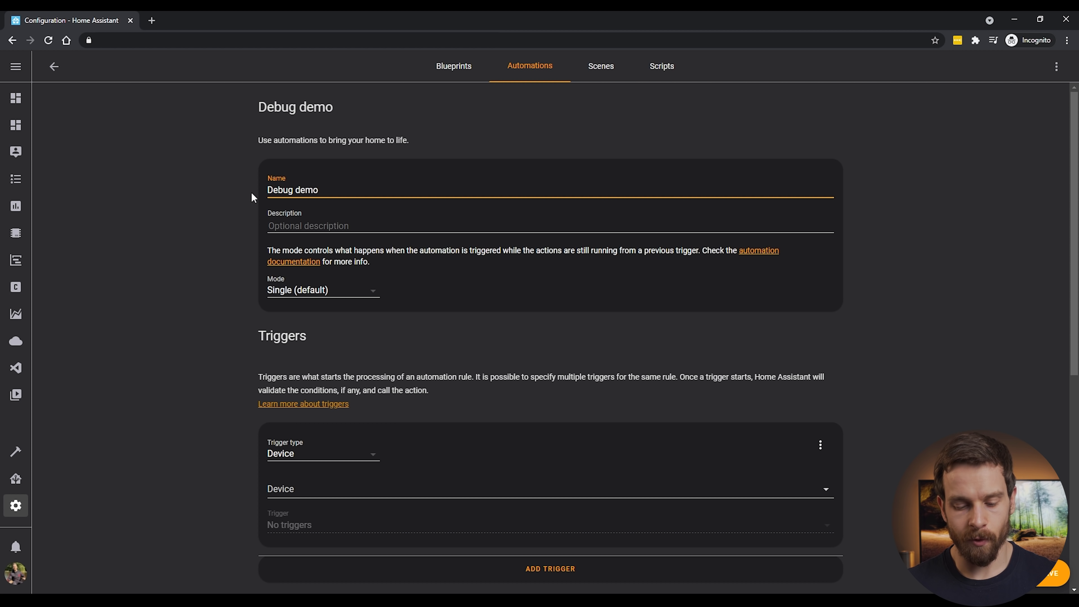
pyautogui.click(224, 329)
# Step: Make the trigger a State trigger for the entity binary_sensor.office_motion
pyautogui.scroll(-5, 224, 329)
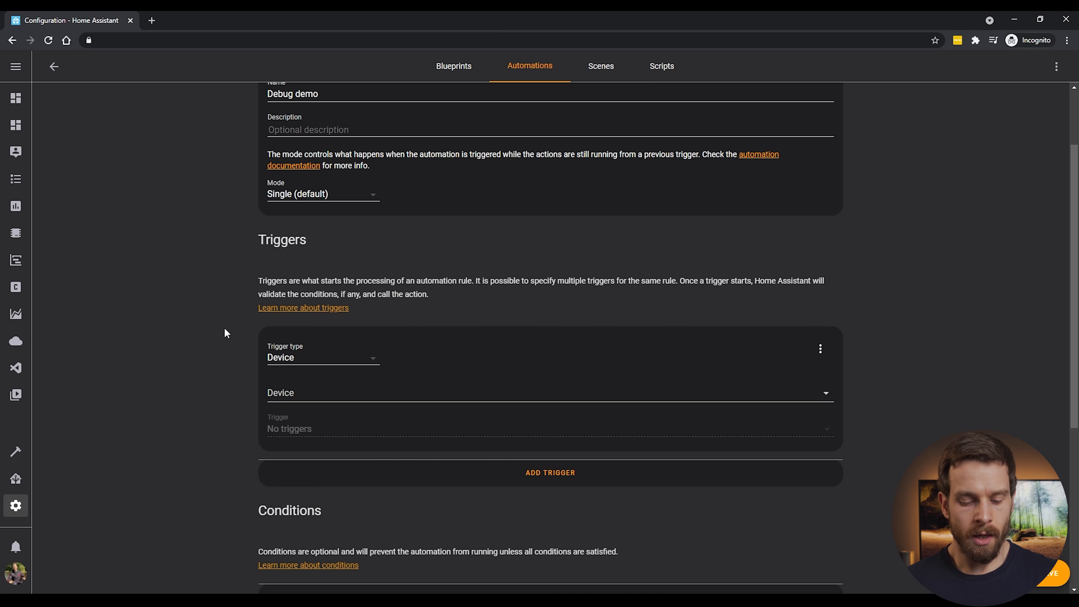
pyautogui.click(321, 254)
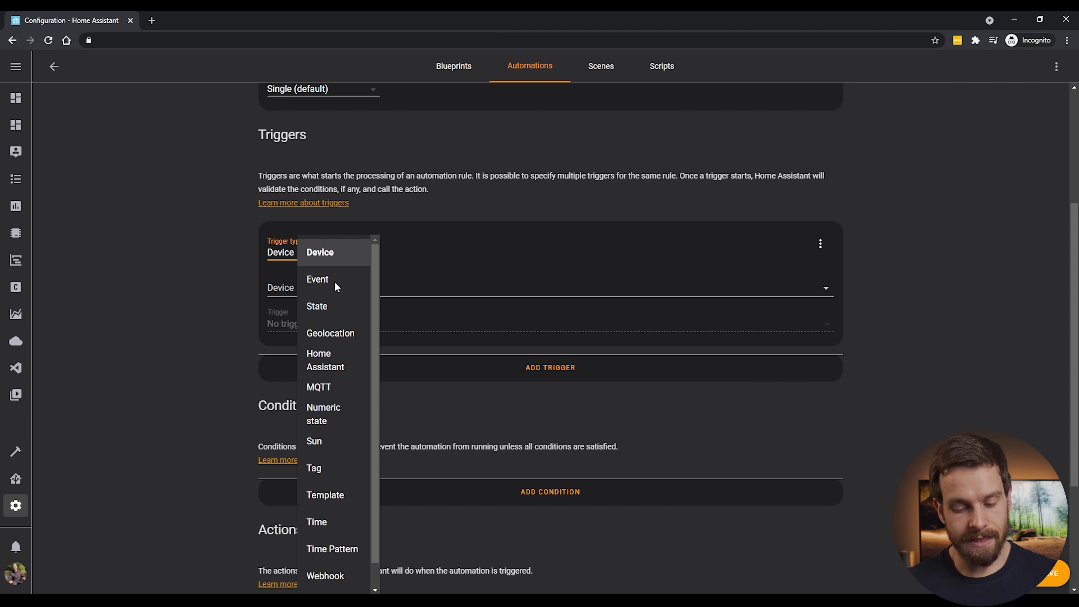
pyautogui.click(330, 307)
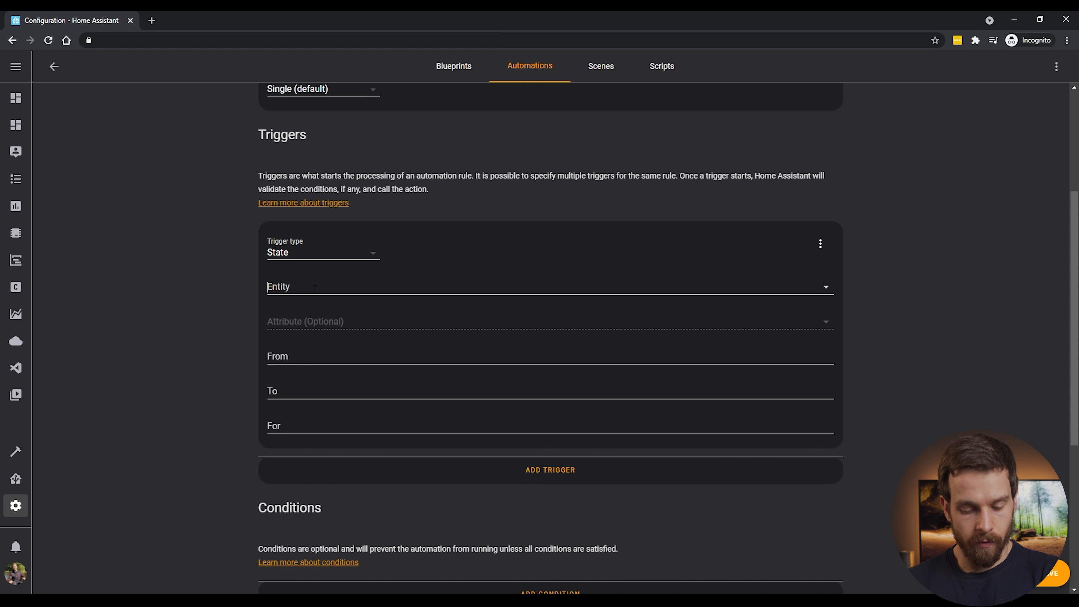
pyautogui.click(315, 289)
pyautogui.write('office')
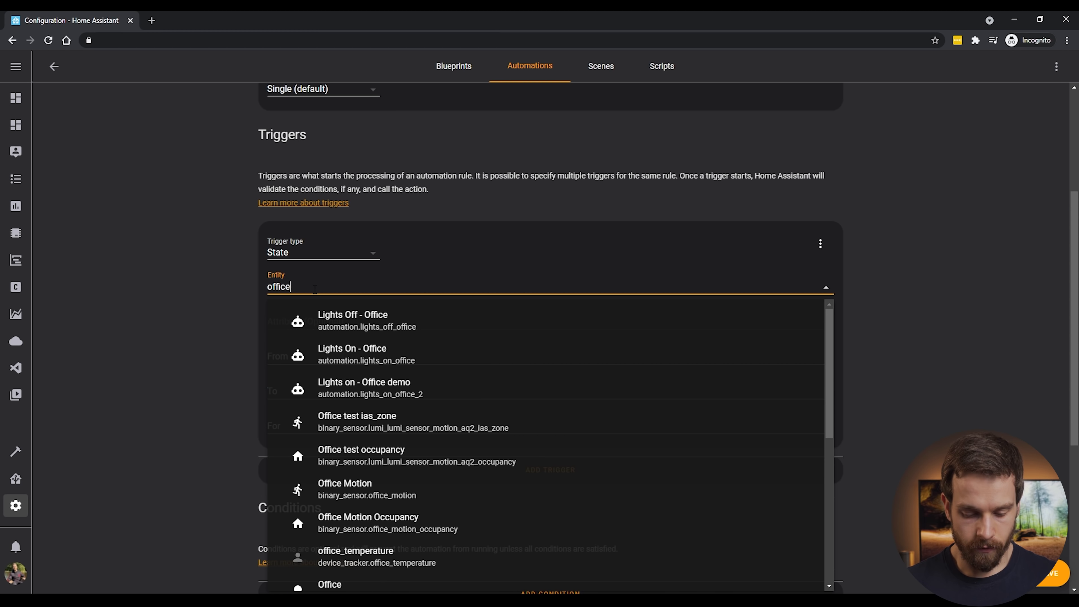
pyautogui.write(' motion')
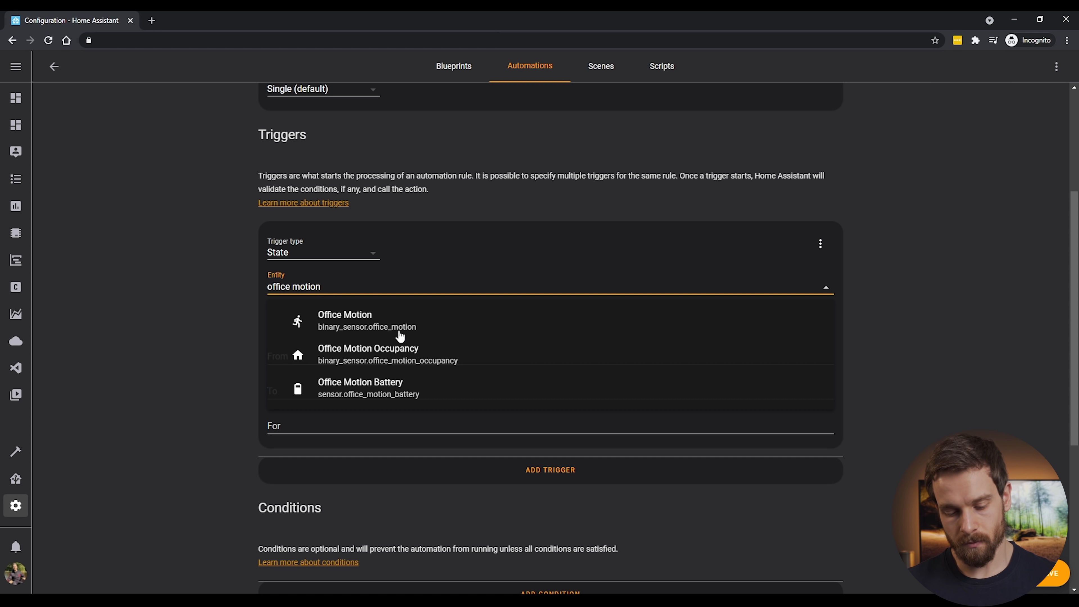
pyautogui.click(426, 321)
pyautogui.click(171, 346)
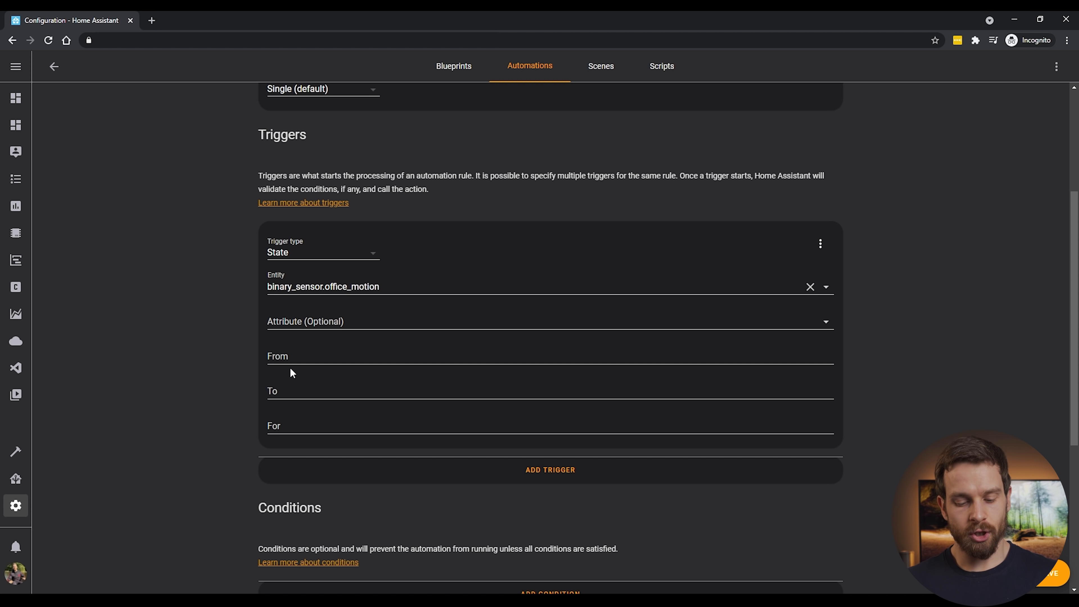
# Step: Set the office motion trigger to fire when the state changes to "on"
pyautogui.click(305, 352)
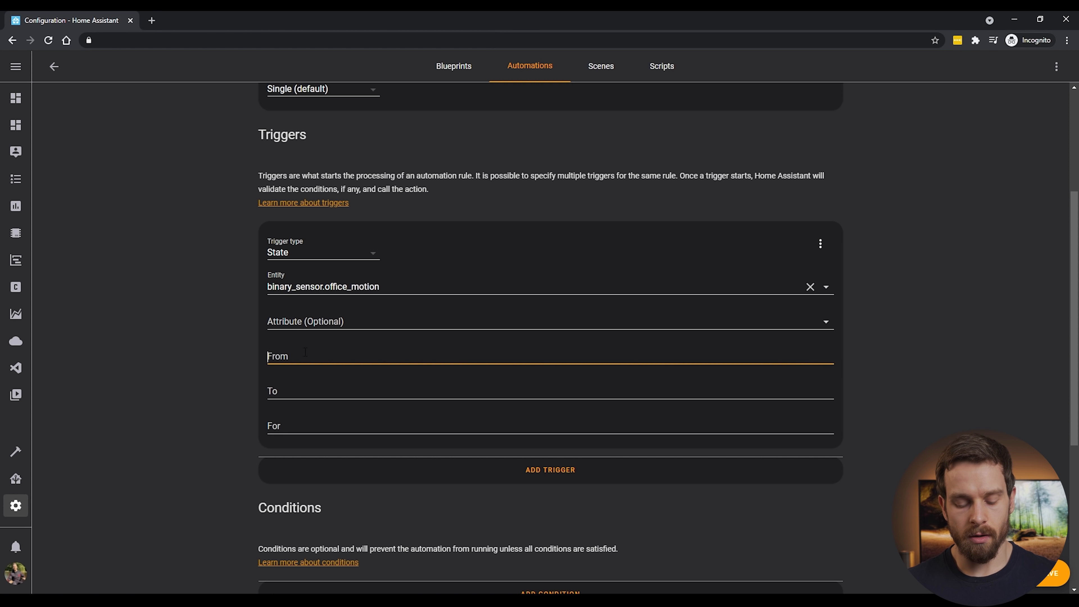
pyautogui.click(285, 391)
pyautogui.write('on')
pyautogui.scroll(2, 469, 343)
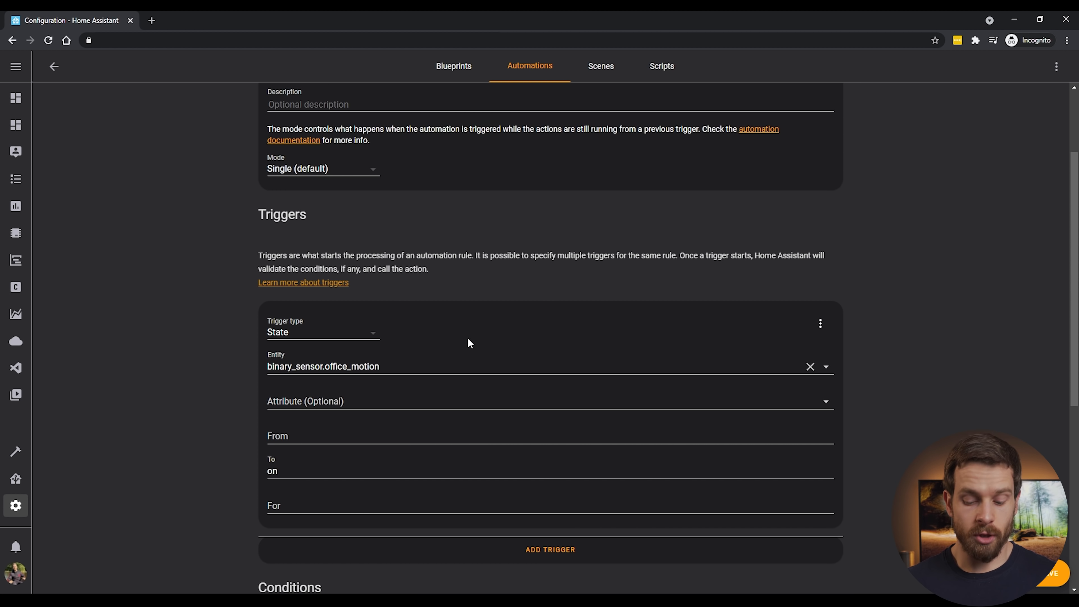
# Step: Make the action a Call service action that uses the service Light: Turn on
pyautogui.scroll(-4, 467, 338)
pyautogui.scroll(-2, 317, 341)
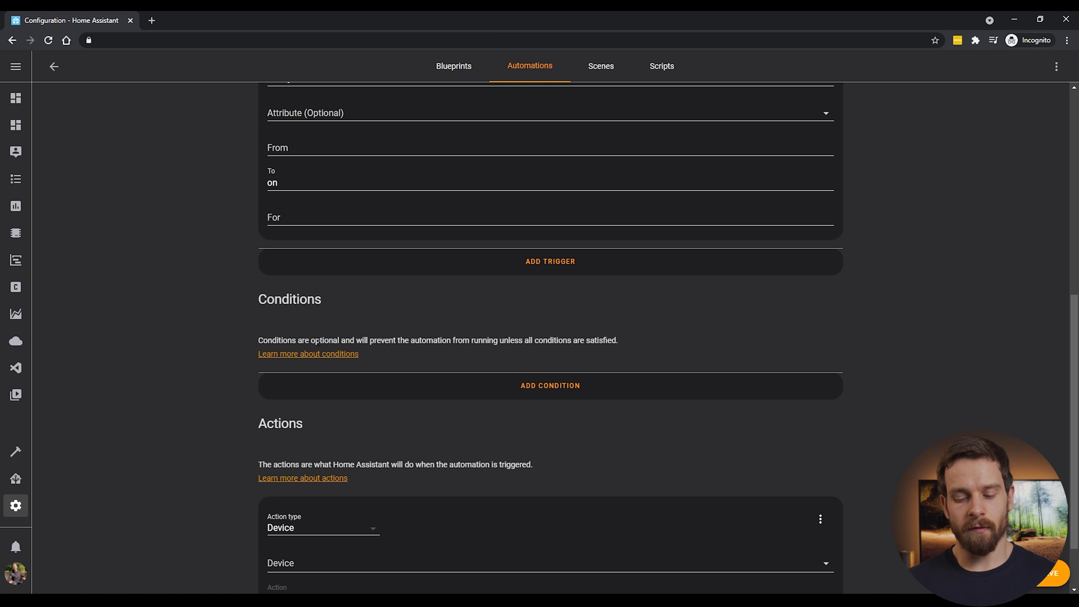
pyautogui.scroll(-2, 318, 341)
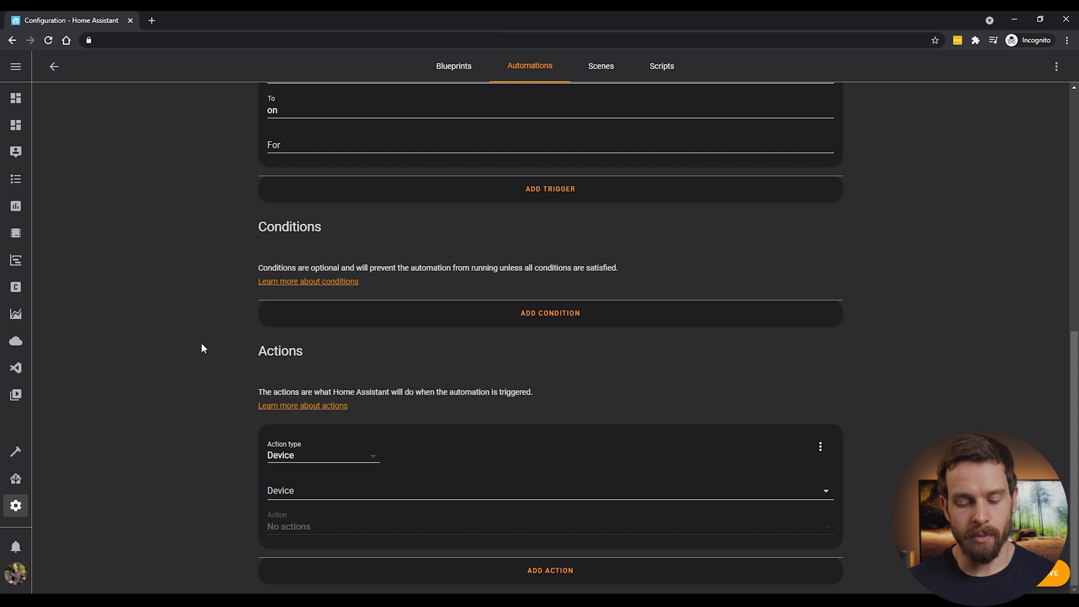
pyautogui.click(302, 462)
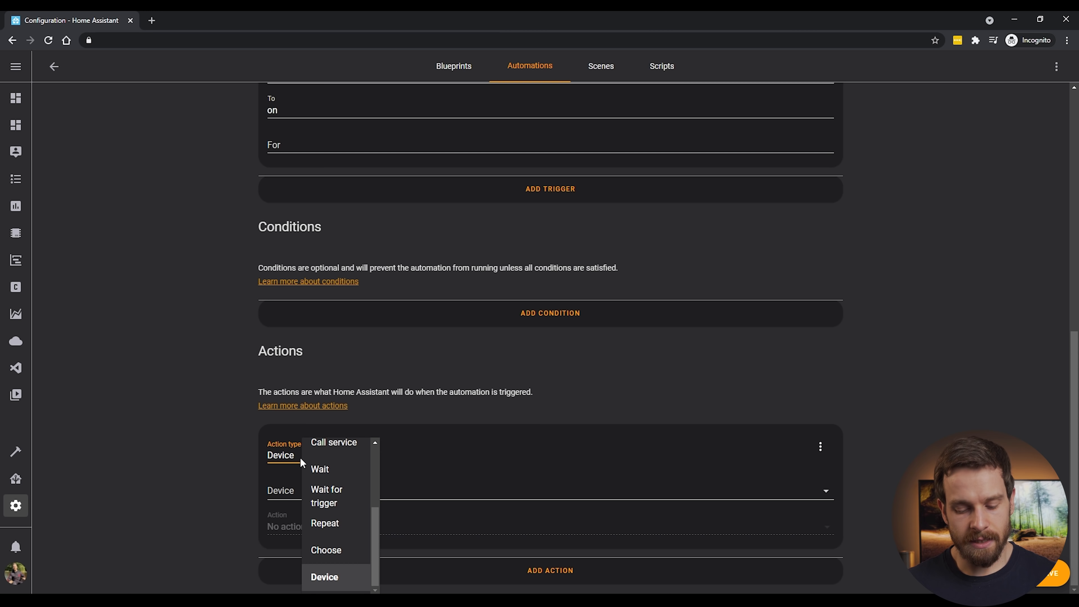
pyautogui.click(330, 444)
pyautogui.click(292, 506)
pyautogui.write('li')
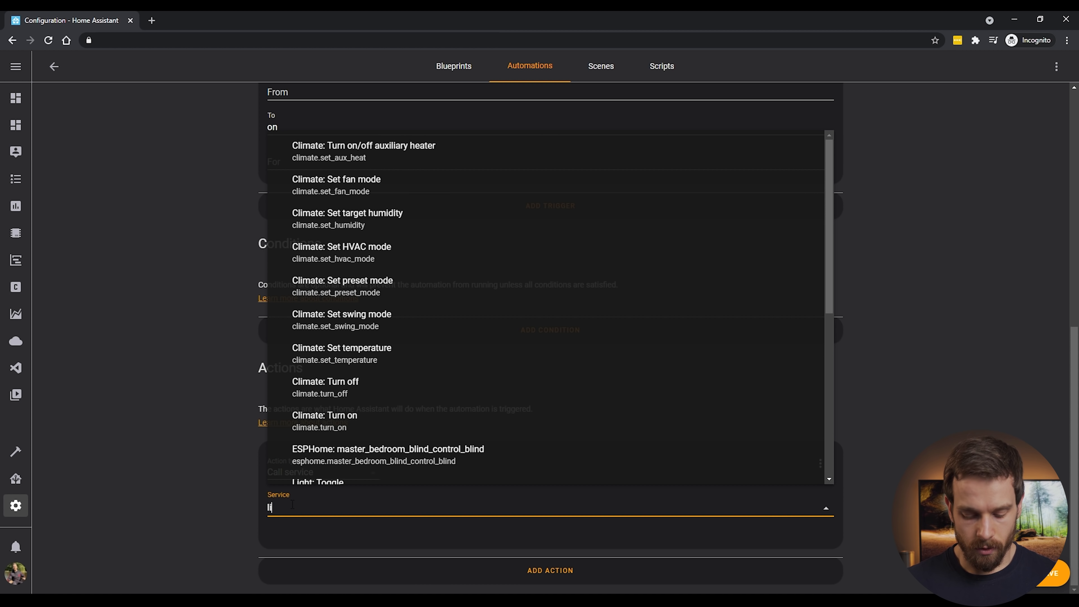
pyautogui.write('ght.turn')
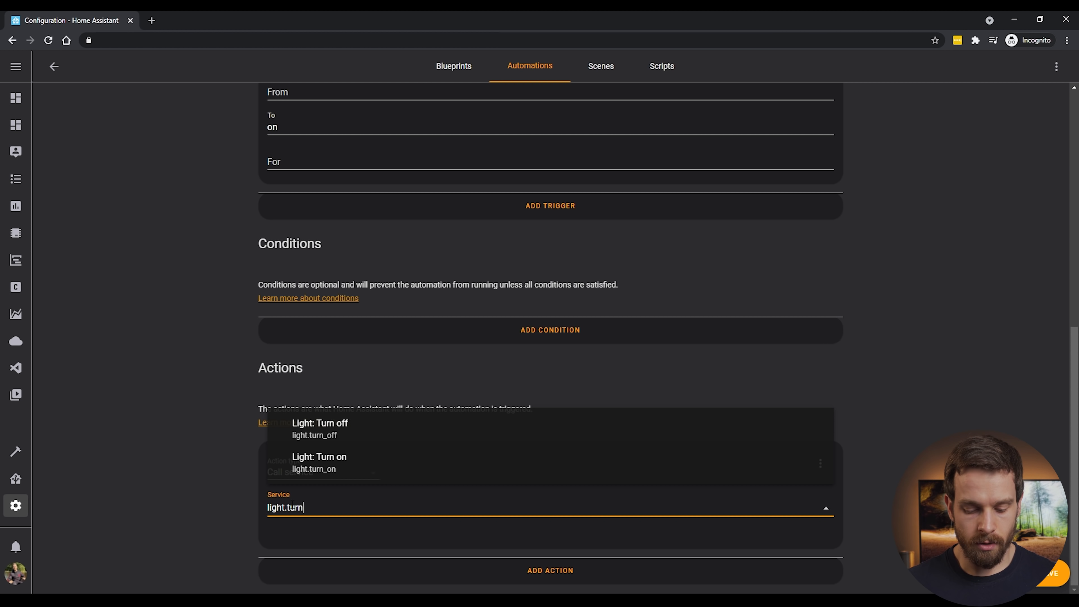
pyautogui.click(344, 468)
# Step: Target the Office device with the Light: Turn on action and save the automation
pyautogui.scroll(-4, 231, 525)
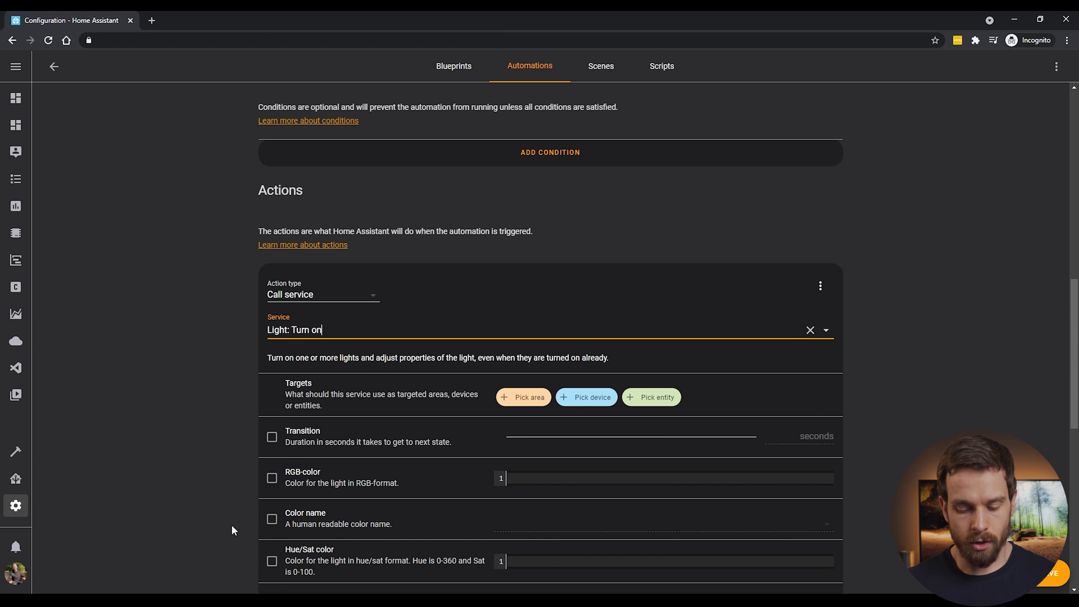
pyautogui.click(586, 402)
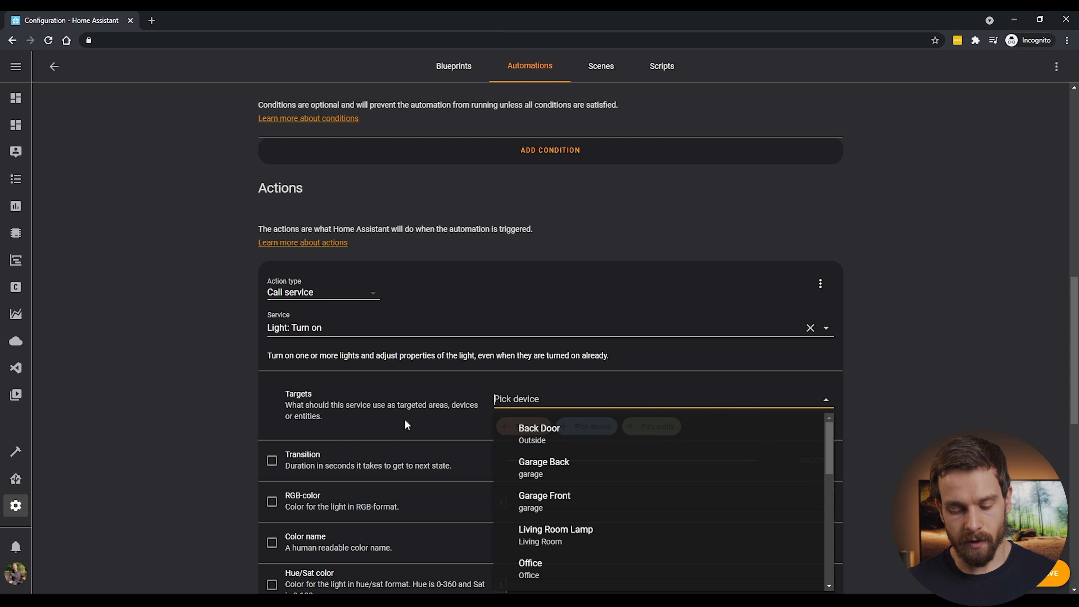
pyautogui.write('office')
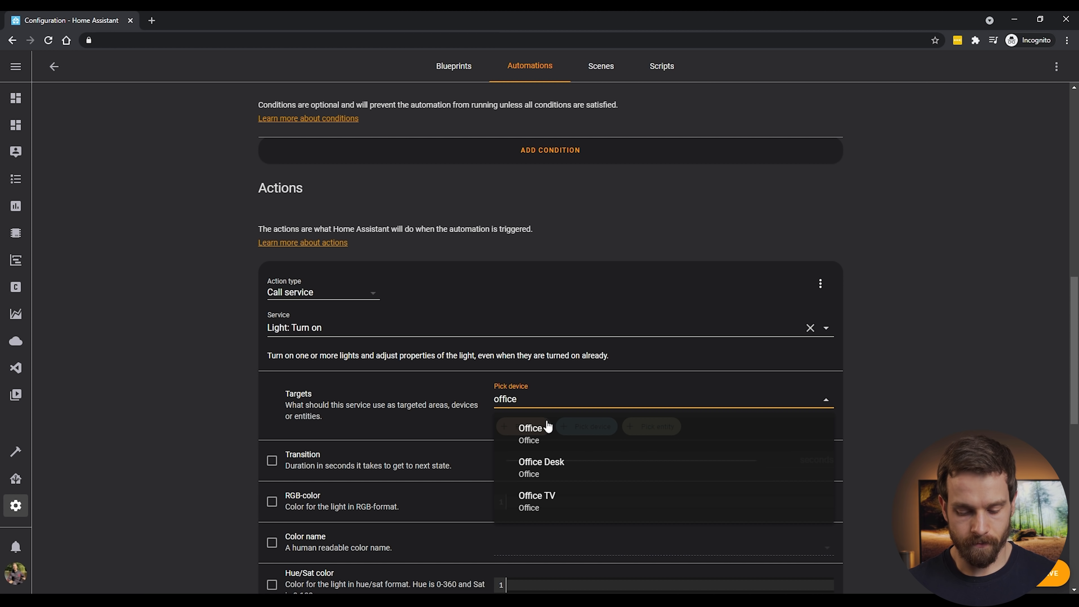
pyautogui.click(548, 427)
pyautogui.scroll(-4, 206, 472)
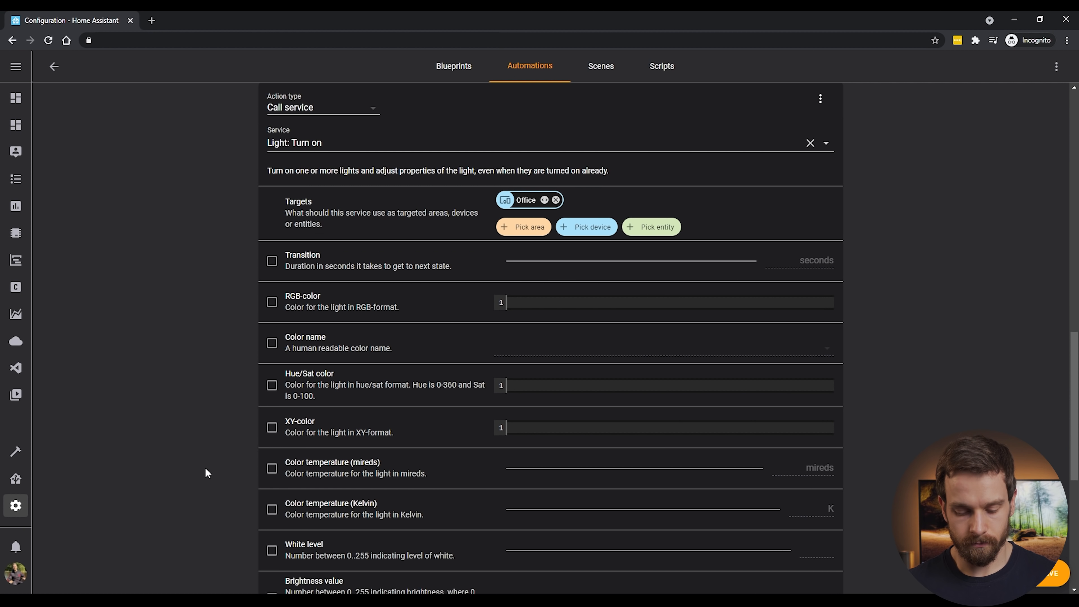
pyautogui.scroll(-5, 206, 469)
pyautogui.click(1058, 576)
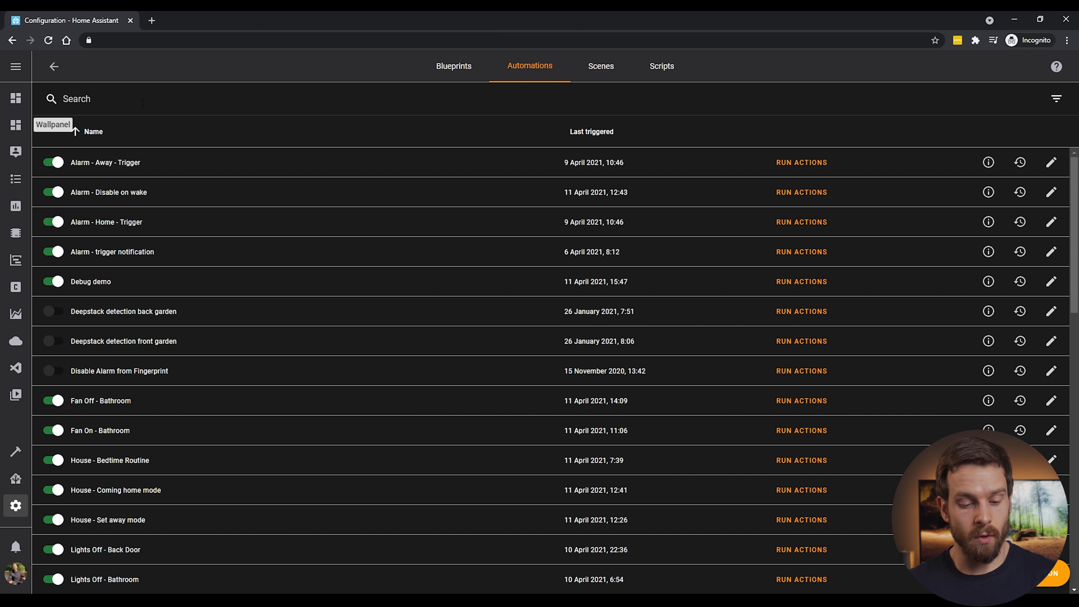
# Step: Search the automations for "debug" and view the trace timeline of the Debug demo automation
pyautogui.click(104, 101)
pyautogui.write('debug')
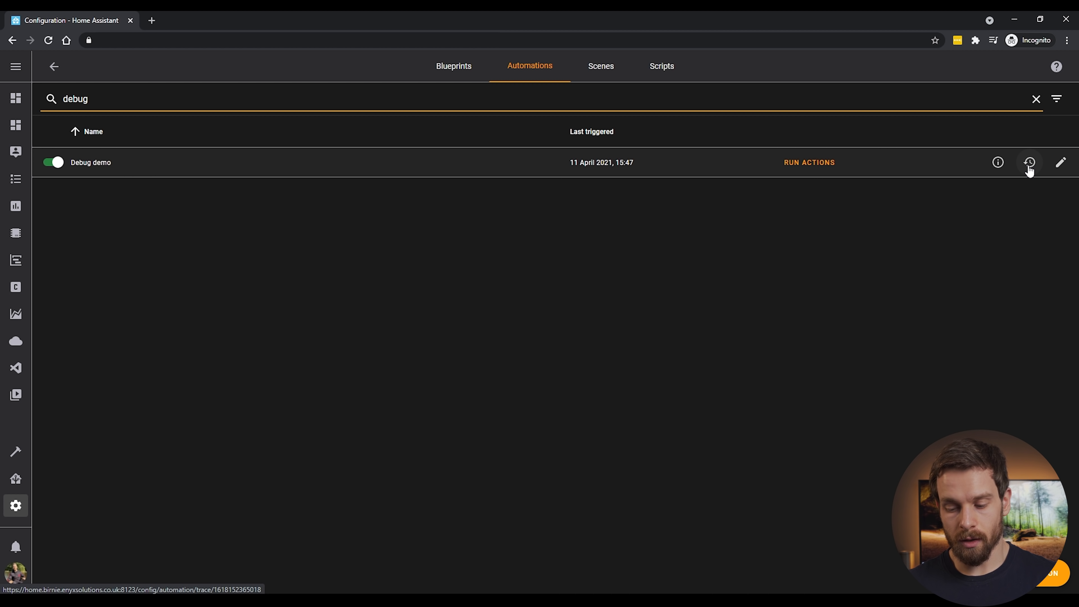
pyautogui.click(1029, 167)
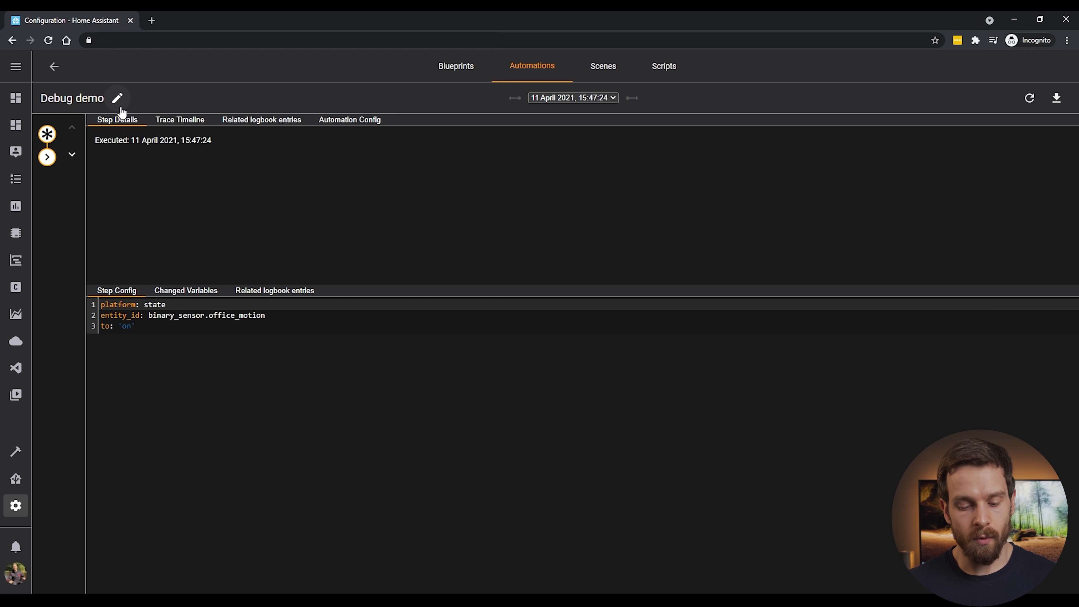
pyautogui.click(181, 120)
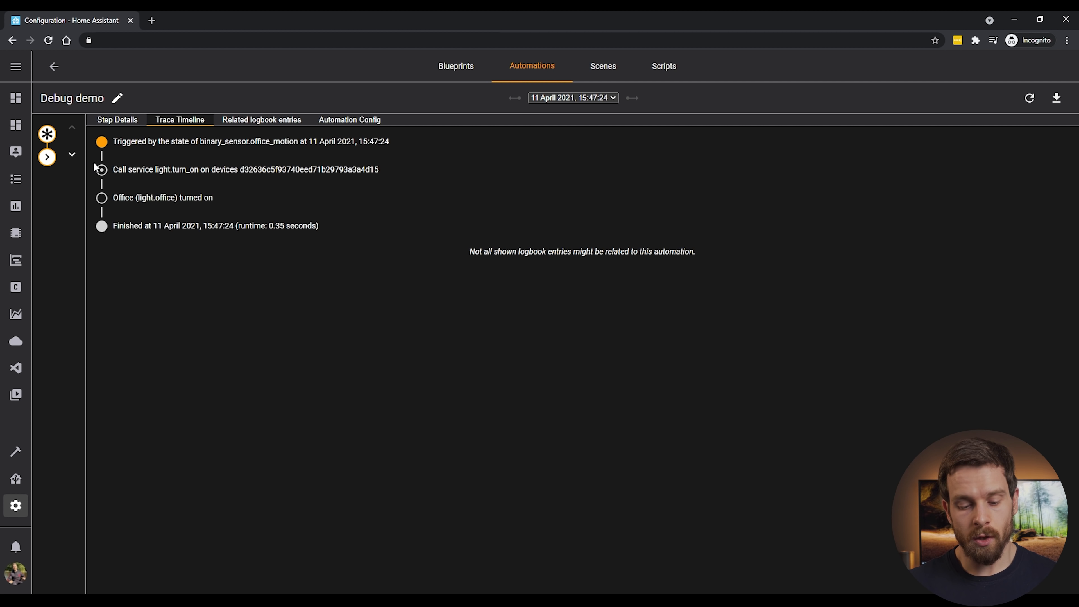
# Step: Examine the trigger step's changed variables in the trace, comparing the from_state and to_state of the office motion sensor
pyautogui.click(128, 132)
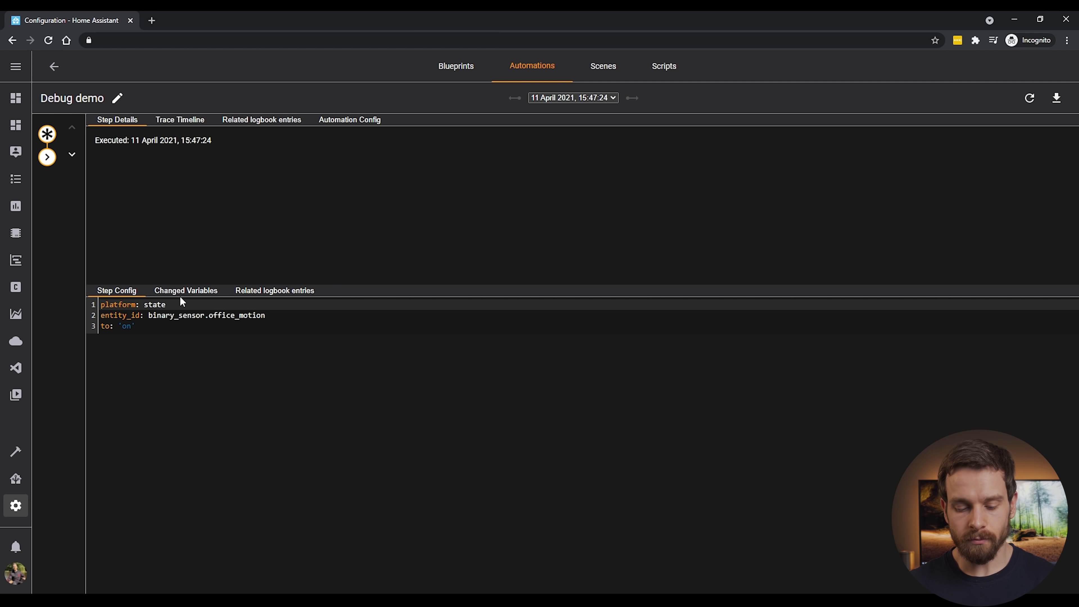
pyautogui.click(189, 296)
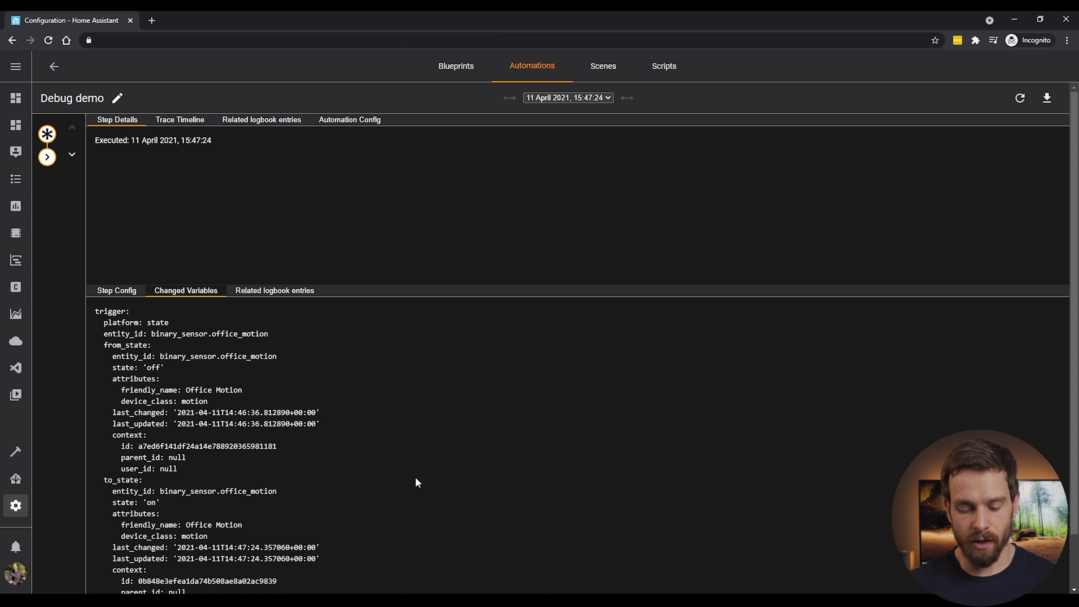
pyautogui.scroll(-2, 416, 479)
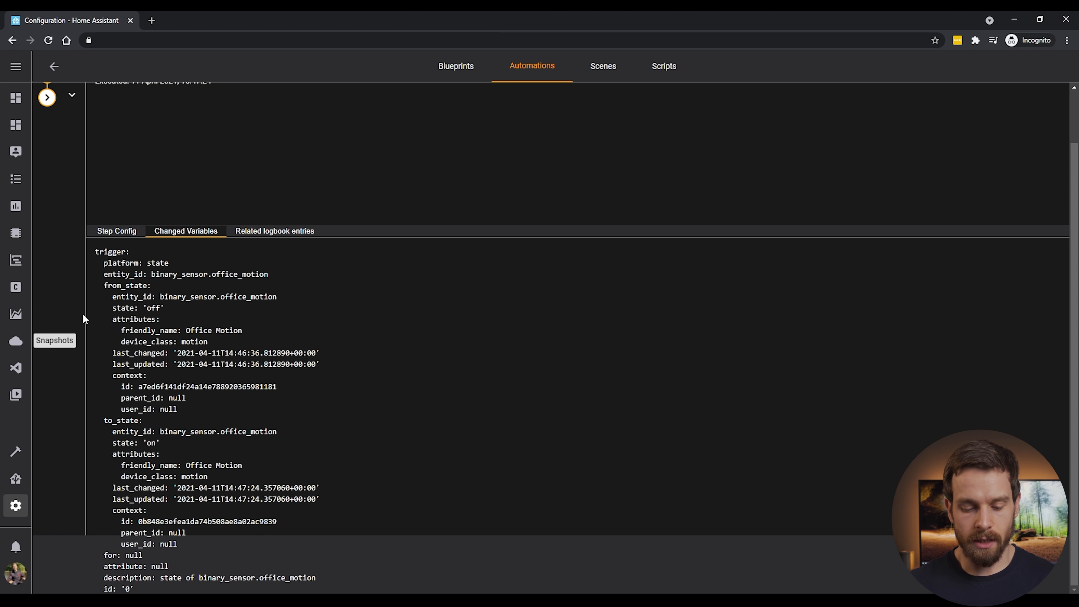
pyautogui.scroll(2, 197, 300)
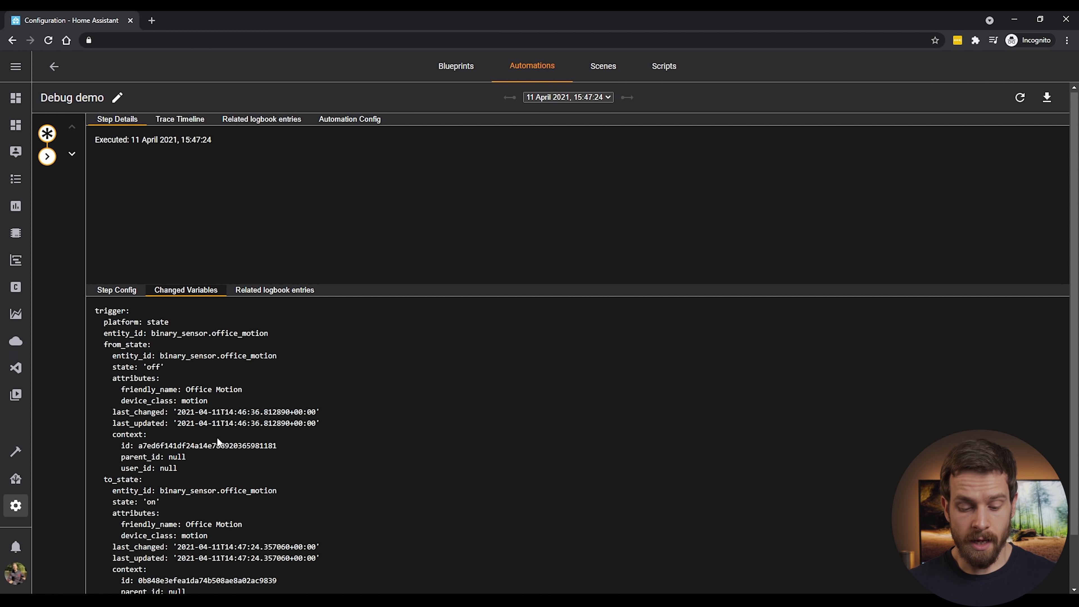
pyautogui.scroll(-1, 217, 437)
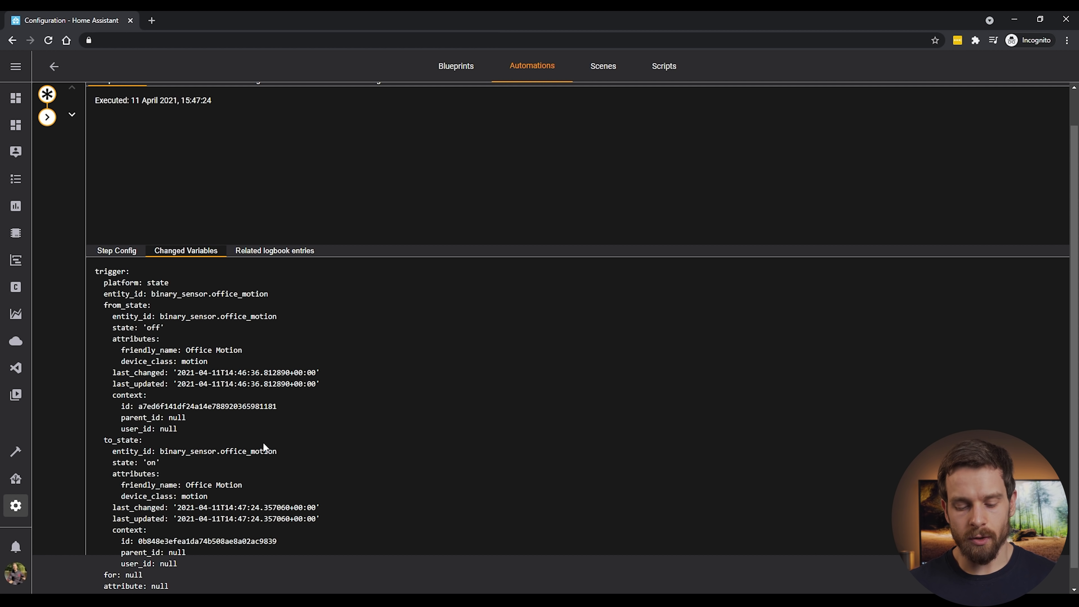
pyautogui.scroll(-1, 263, 443)
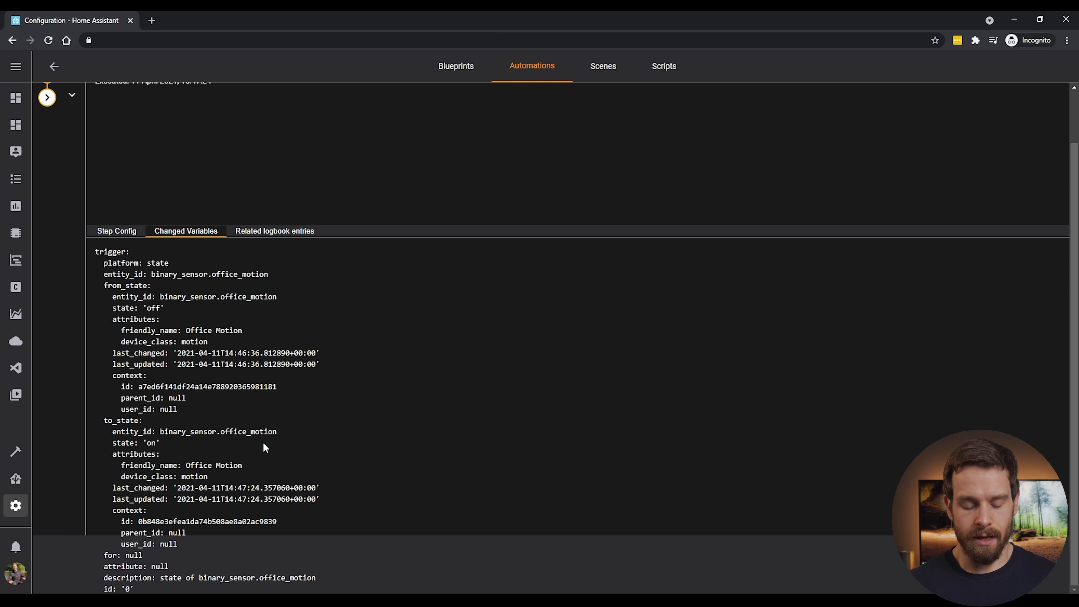
pyautogui.moveTo(104, 288); pyautogui.dragTo(151, 287)
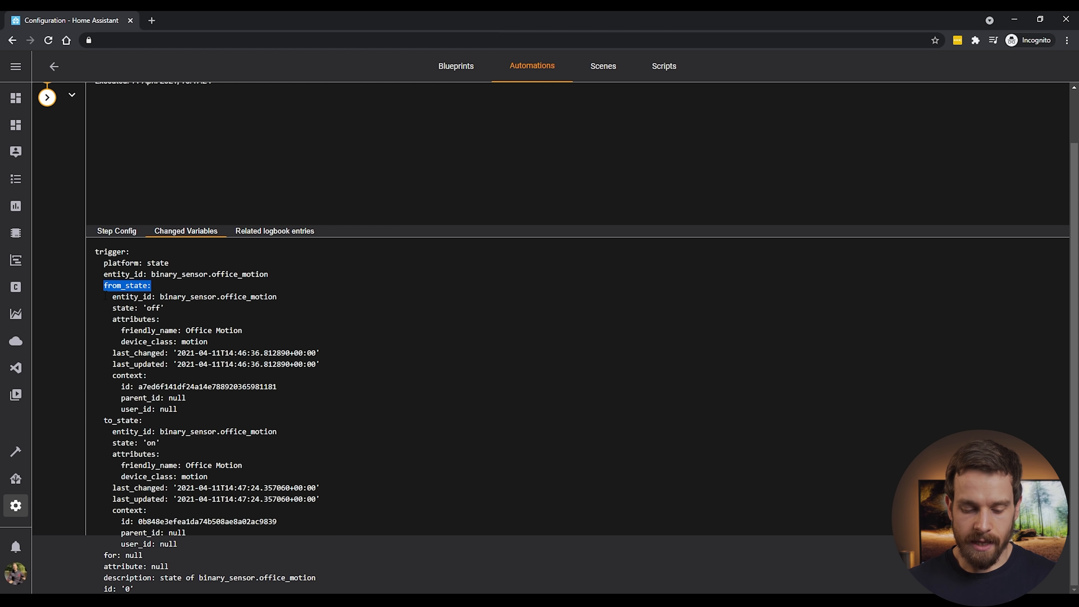
pyautogui.moveTo(193, 409); pyautogui.dragTo(112, 297)
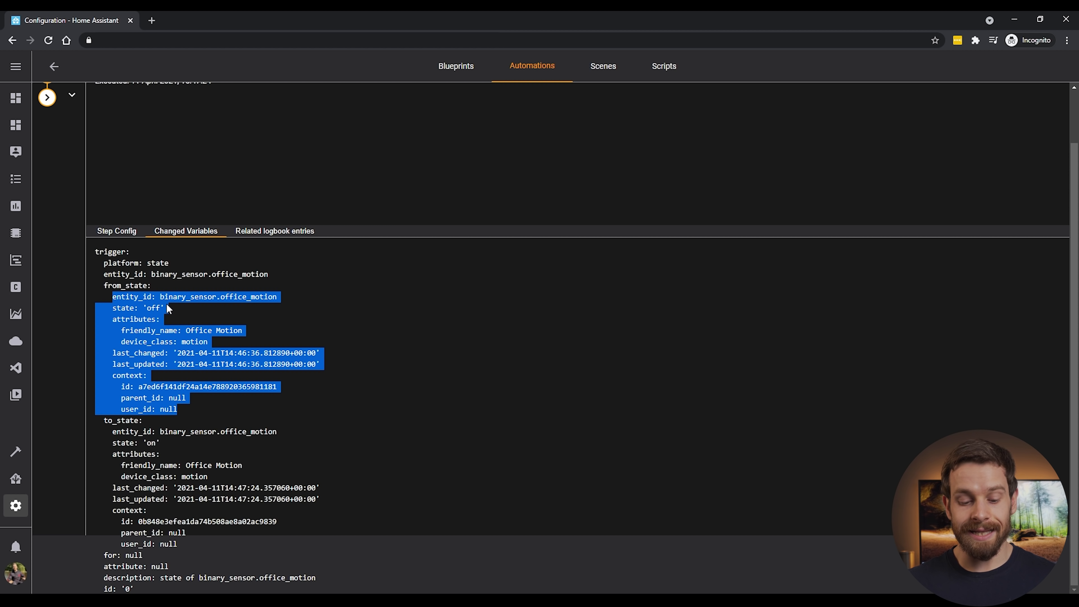
pyautogui.click(167, 305)
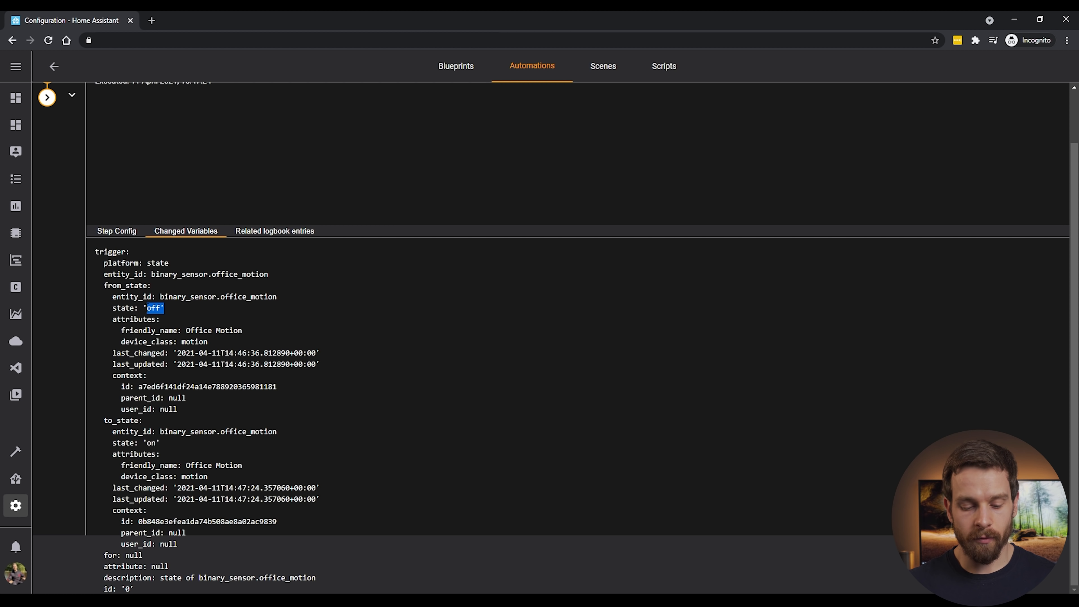
pyautogui.moveTo(104, 420); pyautogui.dragTo(160, 442)
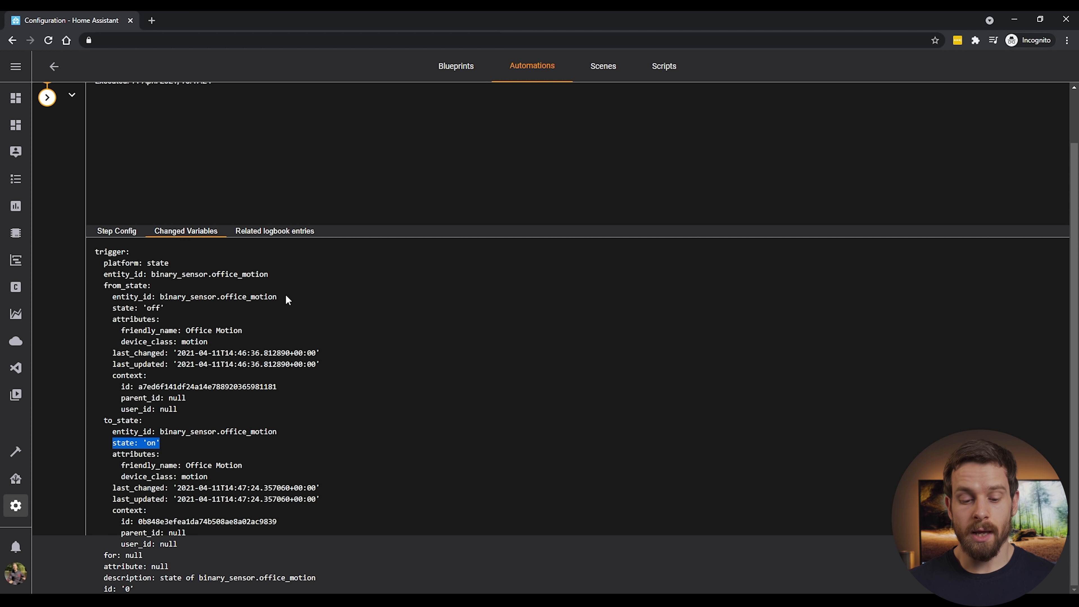
pyautogui.scroll(2, 287, 299)
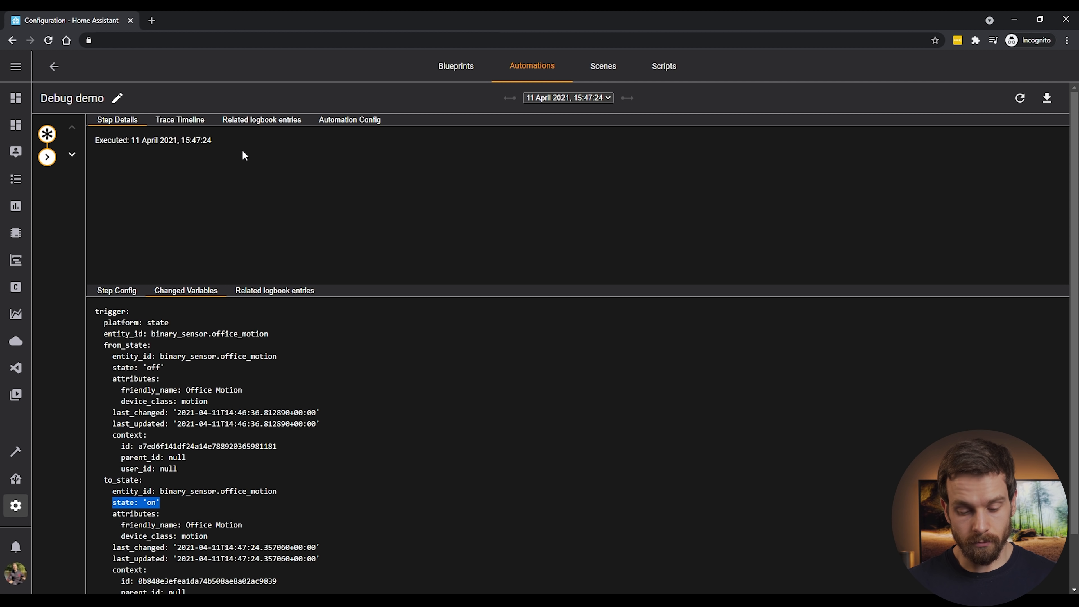
# Step: Review the action step's config, changed variables and related logbook entries, and check which runs are available in the trace
pyautogui.click(50, 163)
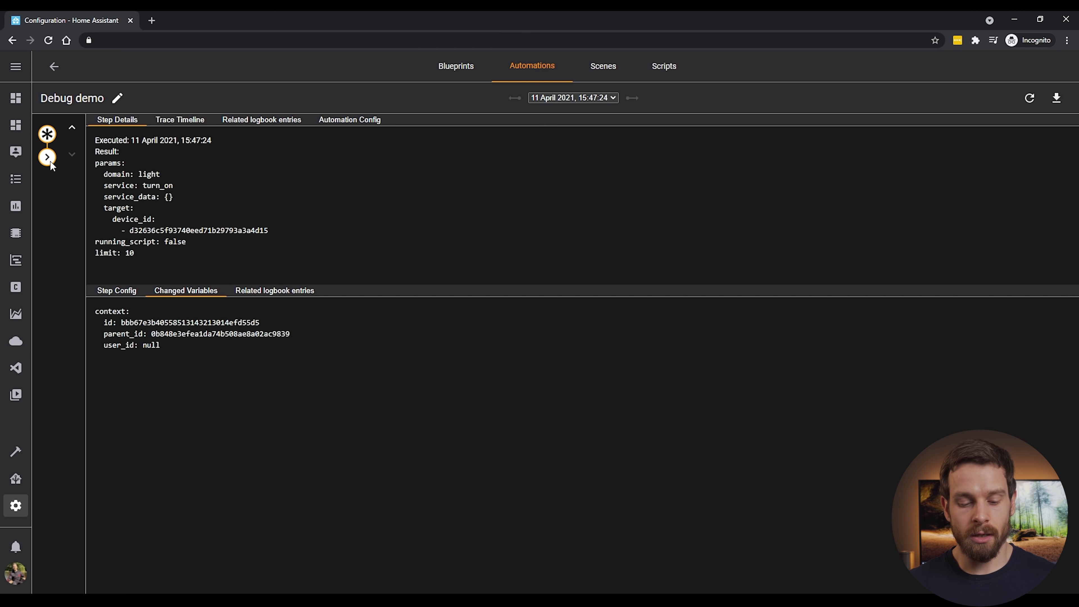
pyautogui.click(123, 290)
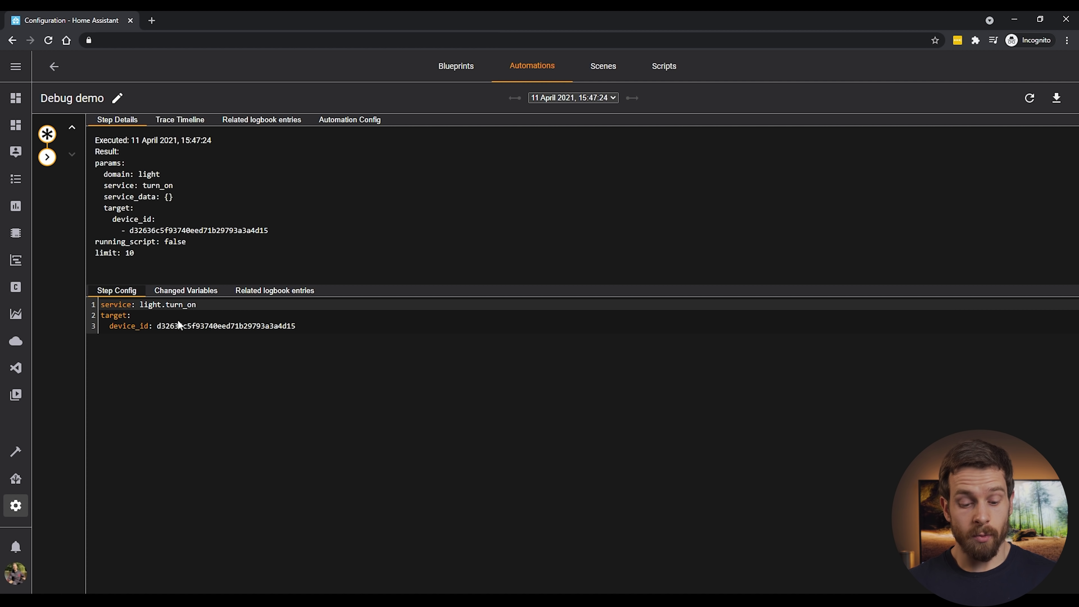
pyautogui.moveTo(218, 305); pyautogui.dragTo(157, 331)
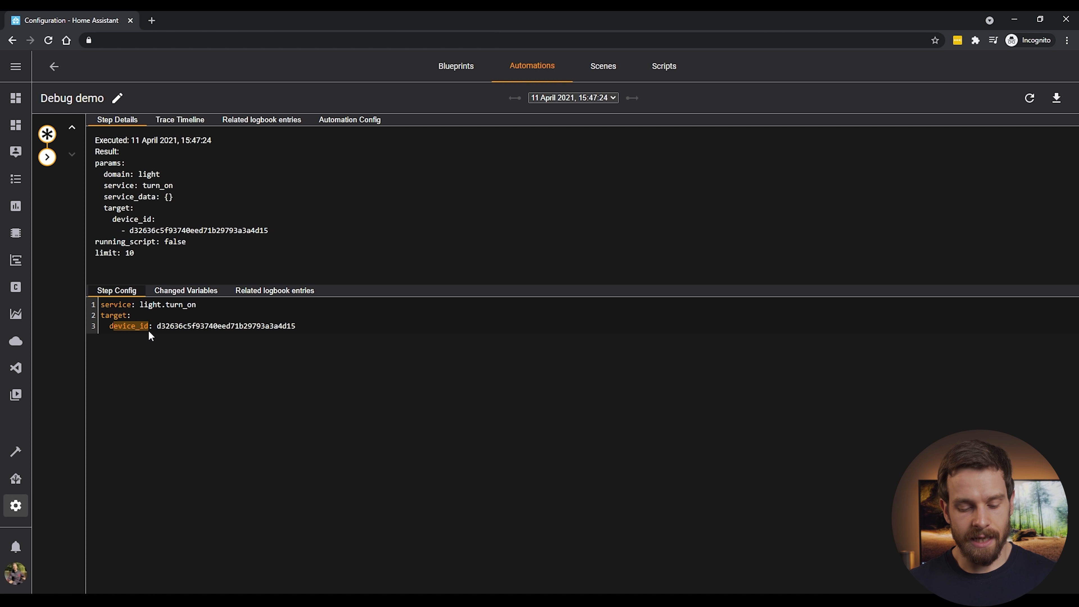
pyautogui.click(187, 291)
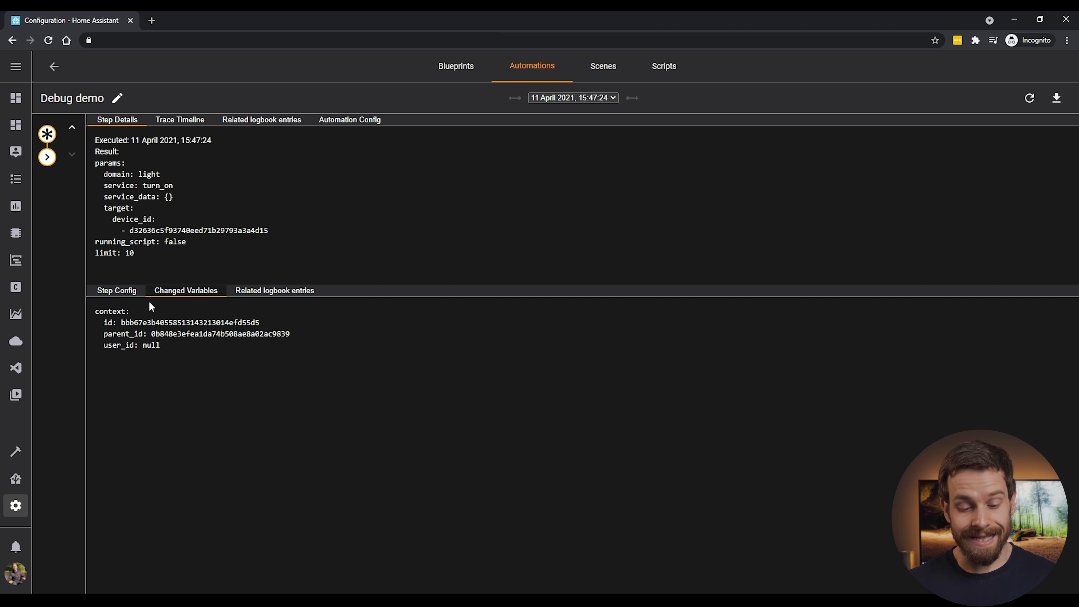
pyautogui.click(280, 291)
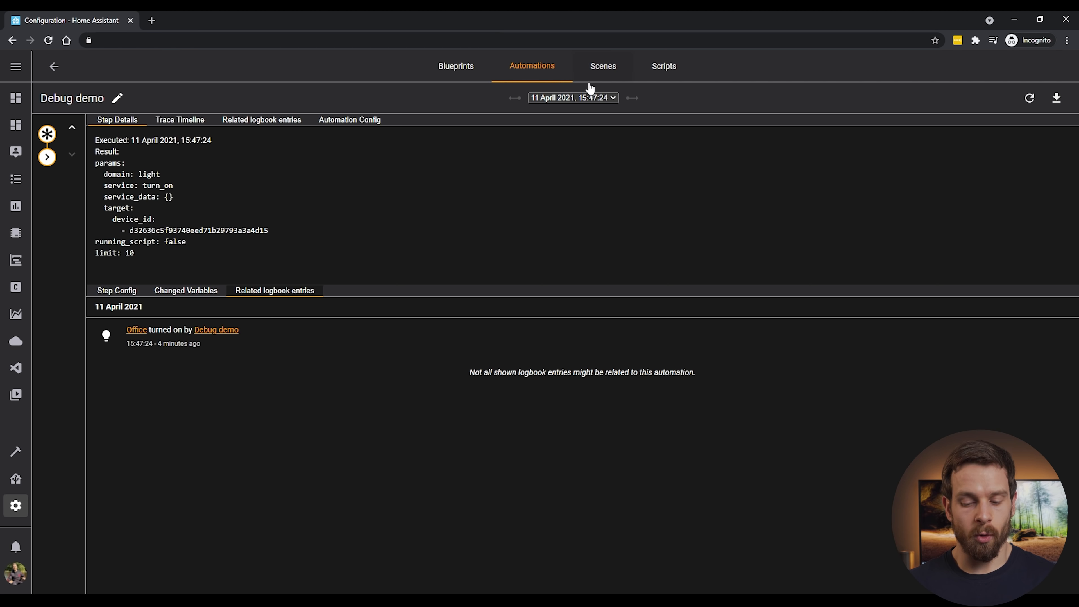
pyautogui.click(614, 99)
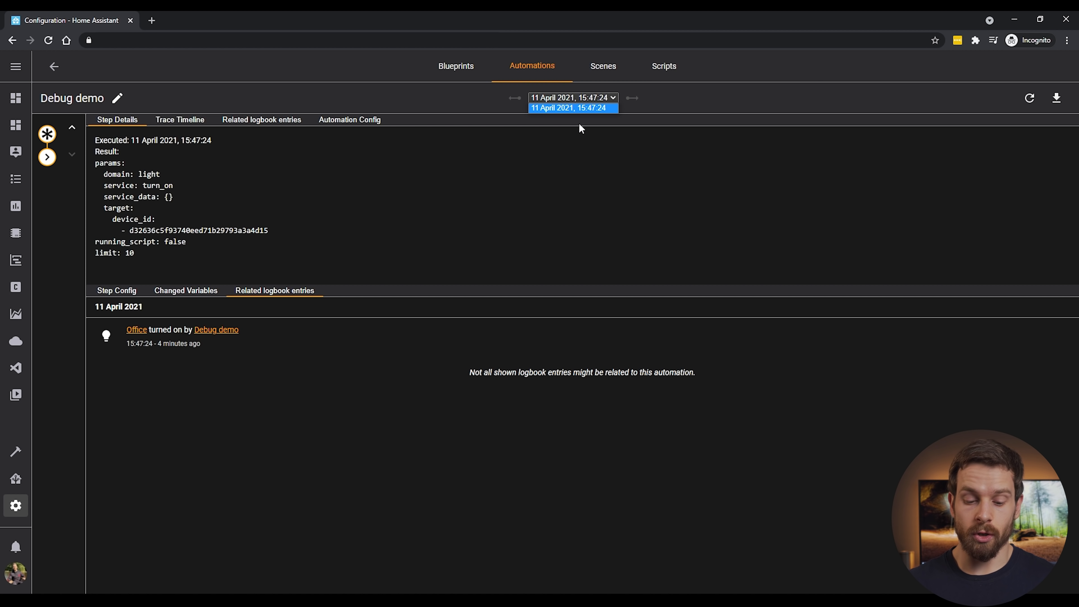
pyautogui.click(373, 92)
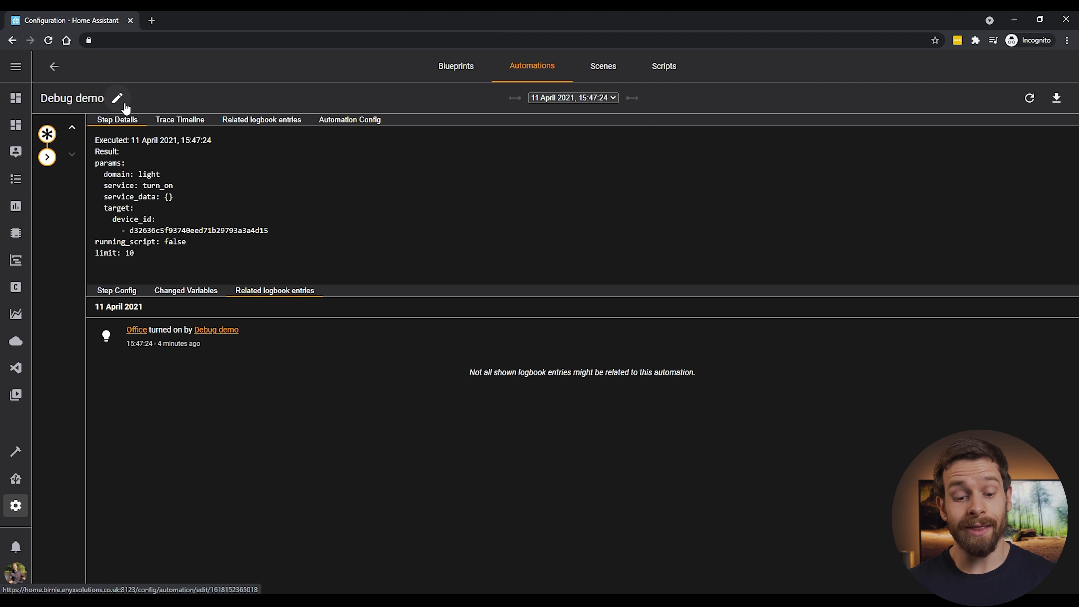
# Step: Open the Debug demo automation for editing and add a condition of type Numeric state
pyautogui.click(118, 98)
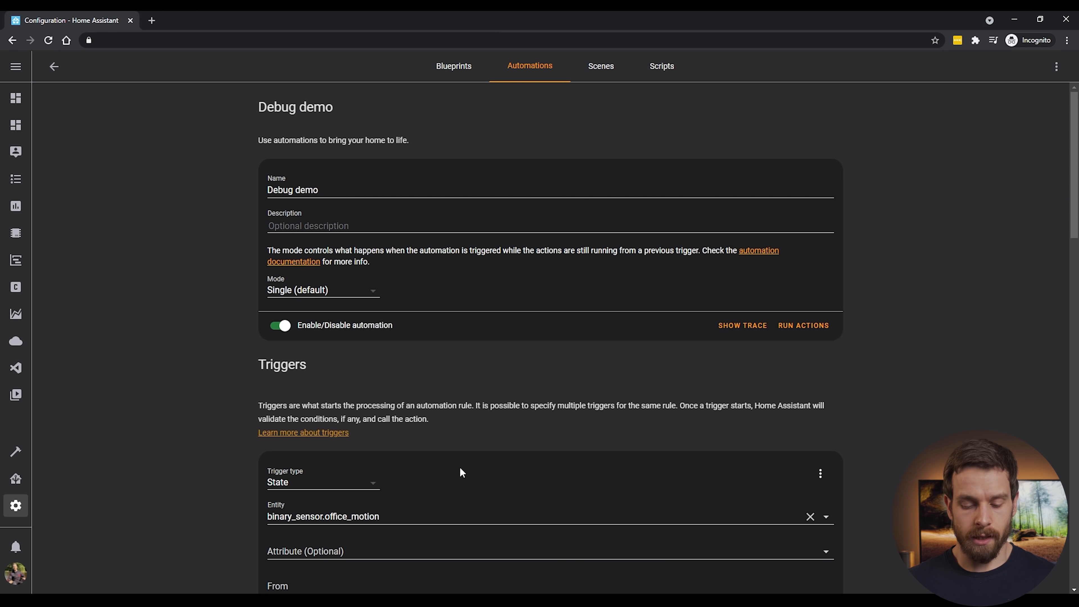
pyautogui.scroll(-10, 461, 469)
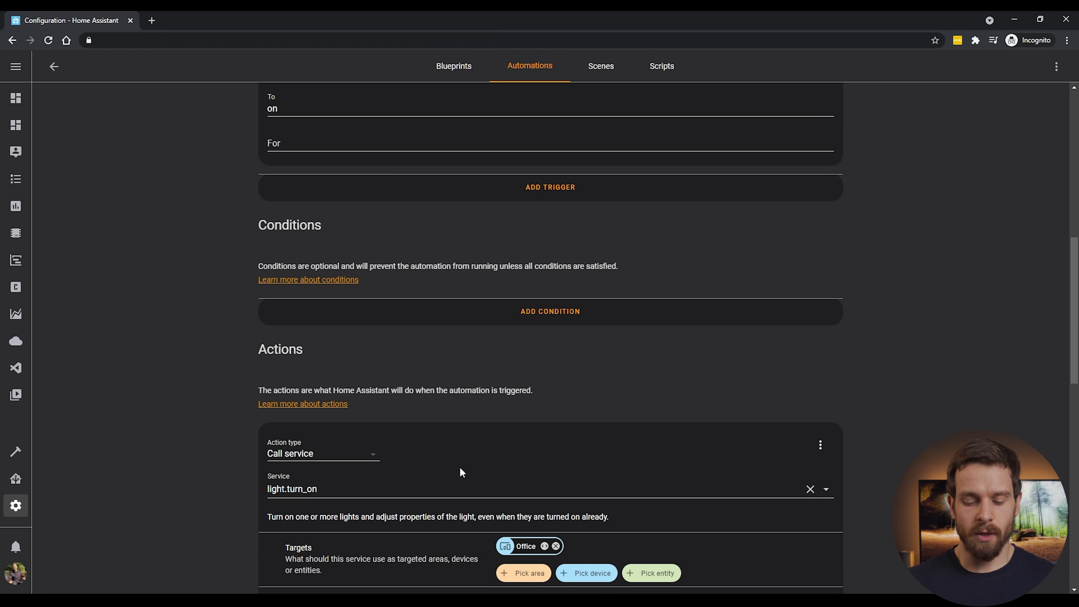
pyautogui.scroll(-1, 462, 472)
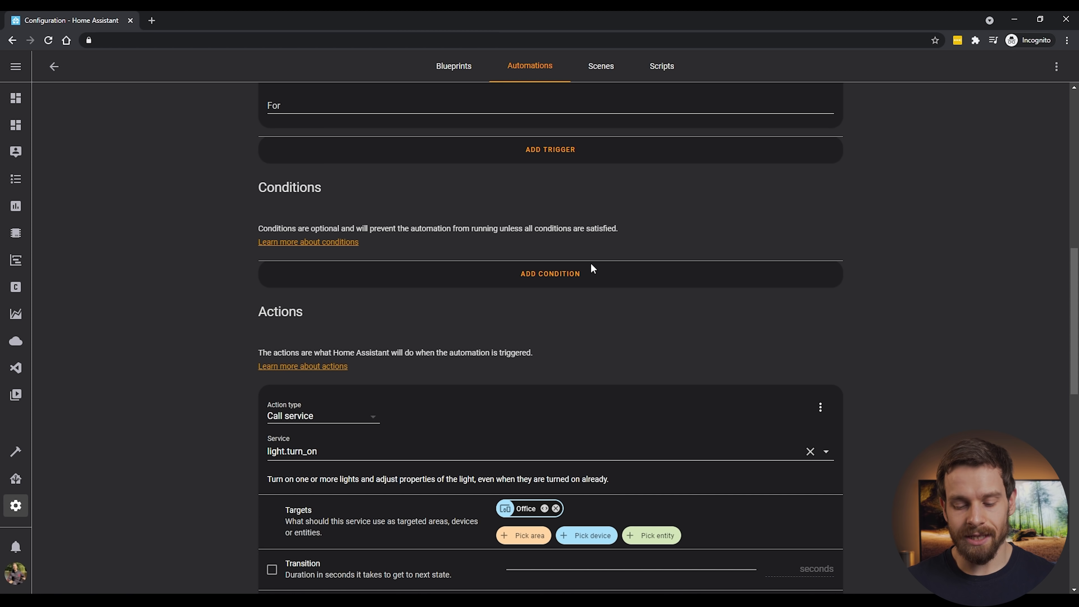
pyautogui.click(546, 277)
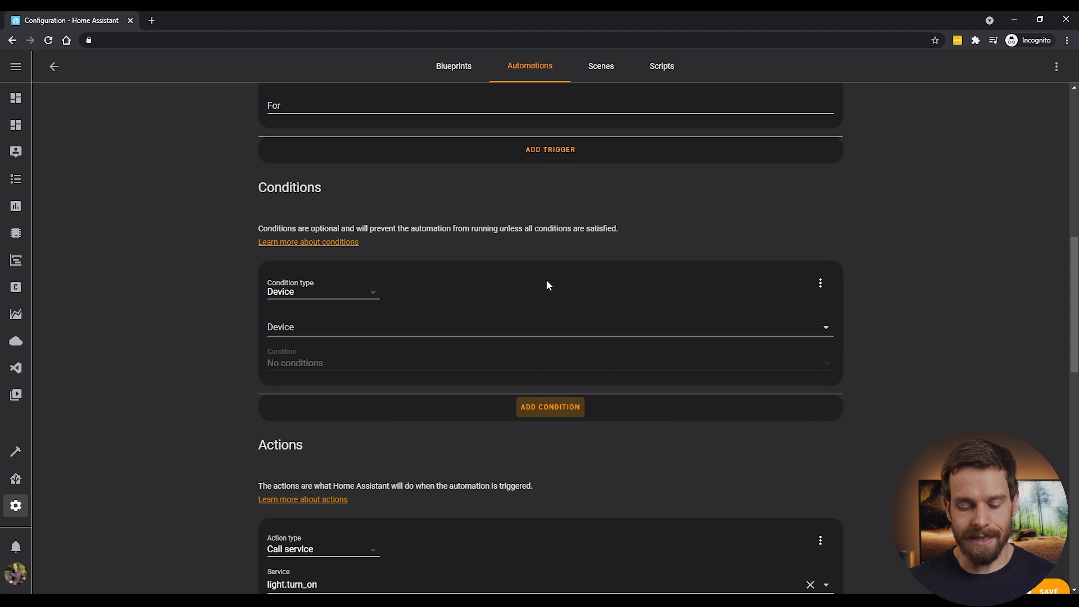
pyautogui.click(300, 298)
pyautogui.click(341, 400)
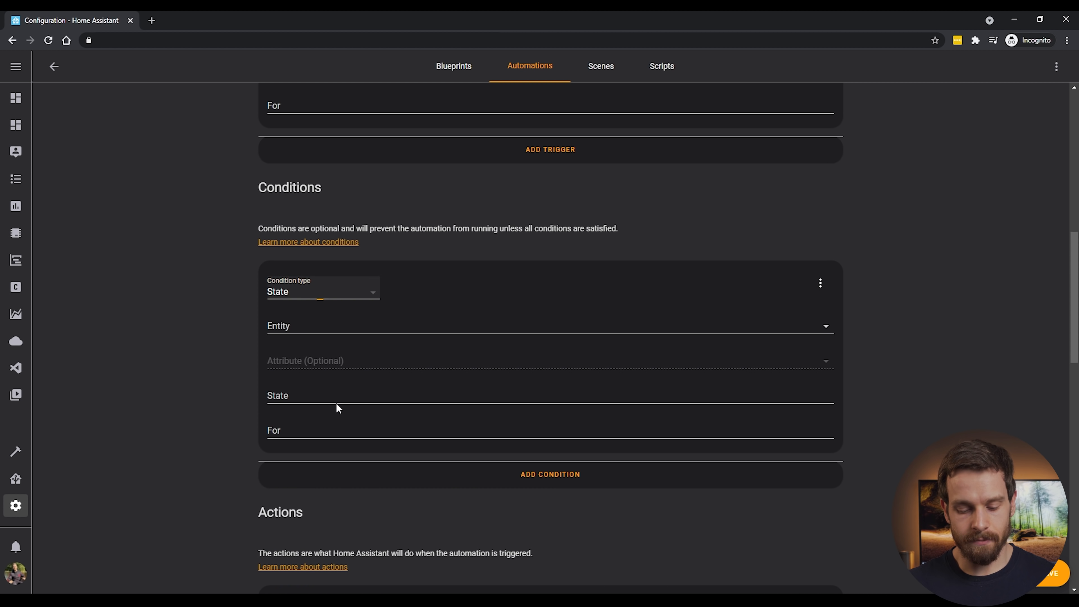
pyautogui.click(312, 291)
pyautogui.click(359, 425)
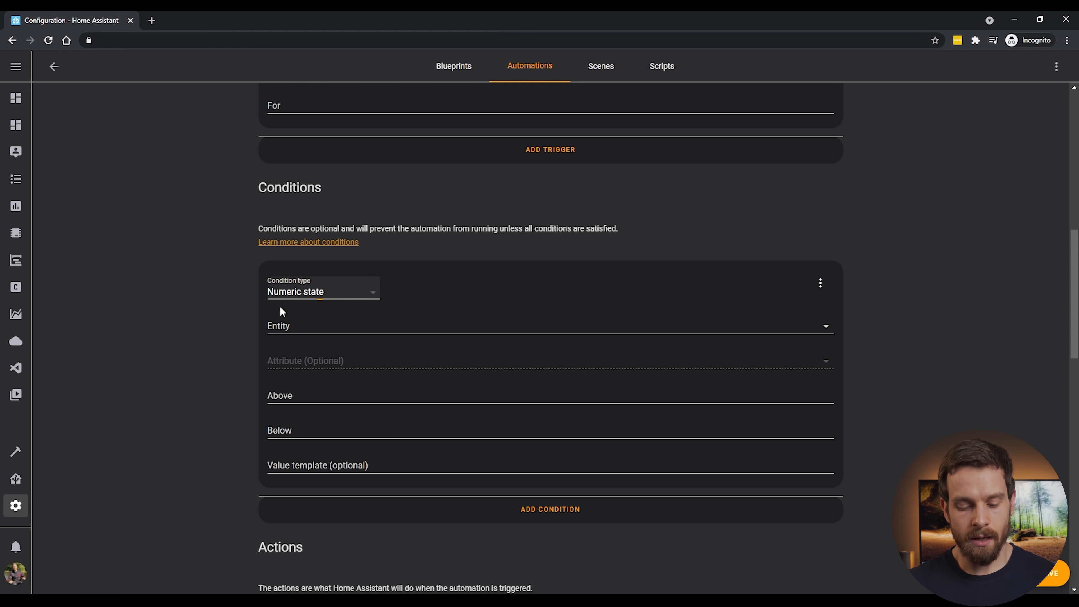
# Step: Set the numeric state condition's entity to Office Light Level (sensor.office_light_level)
pyautogui.click(302, 325)
pyautogui.write('offi')
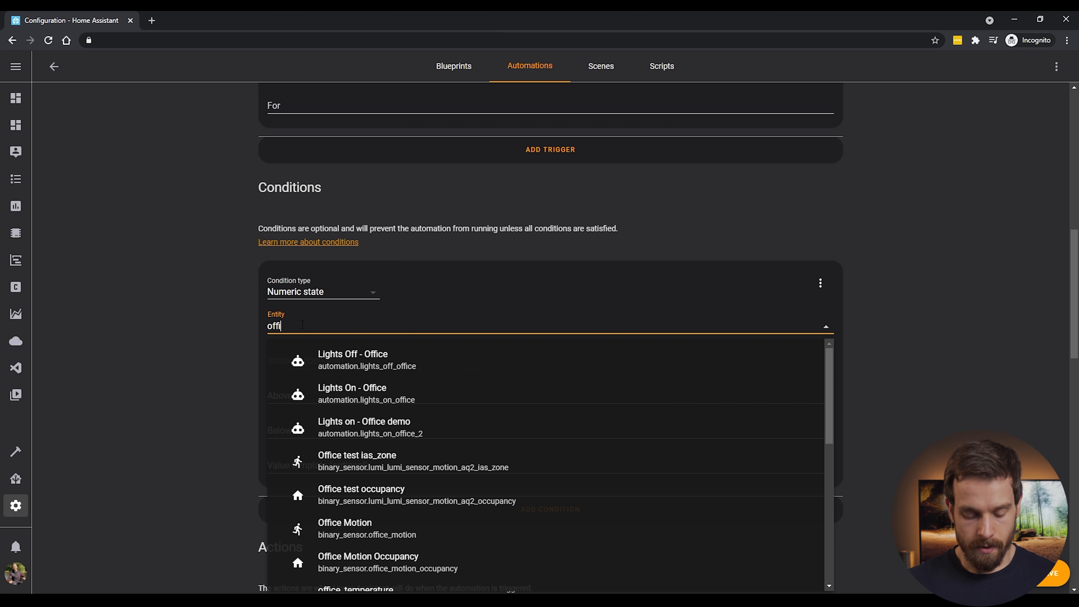
pyautogui.write('ce light')
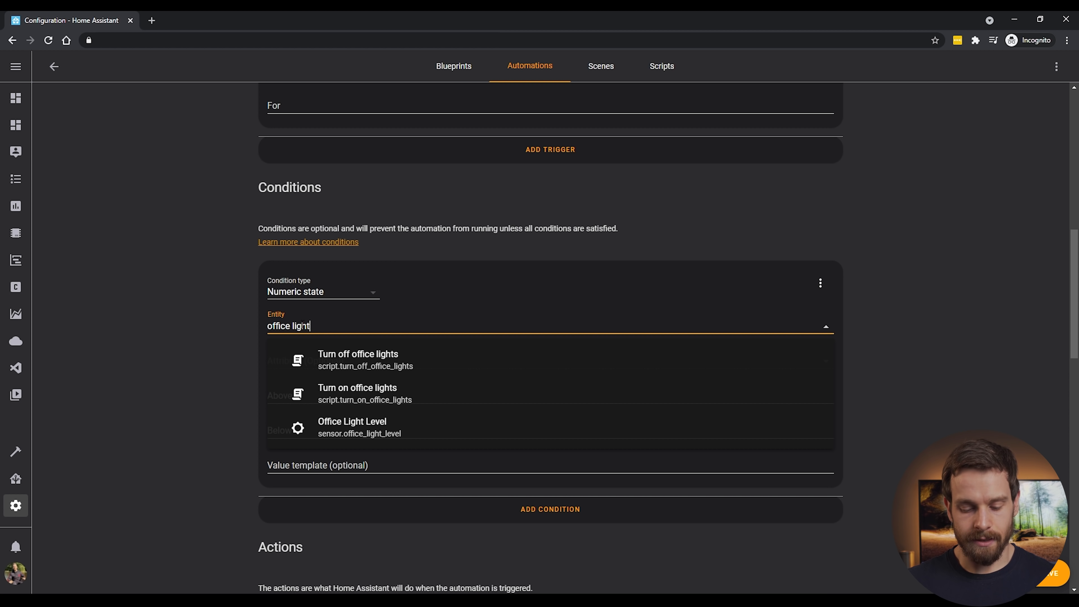
pyautogui.click(380, 425)
pyautogui.click(158, 373)
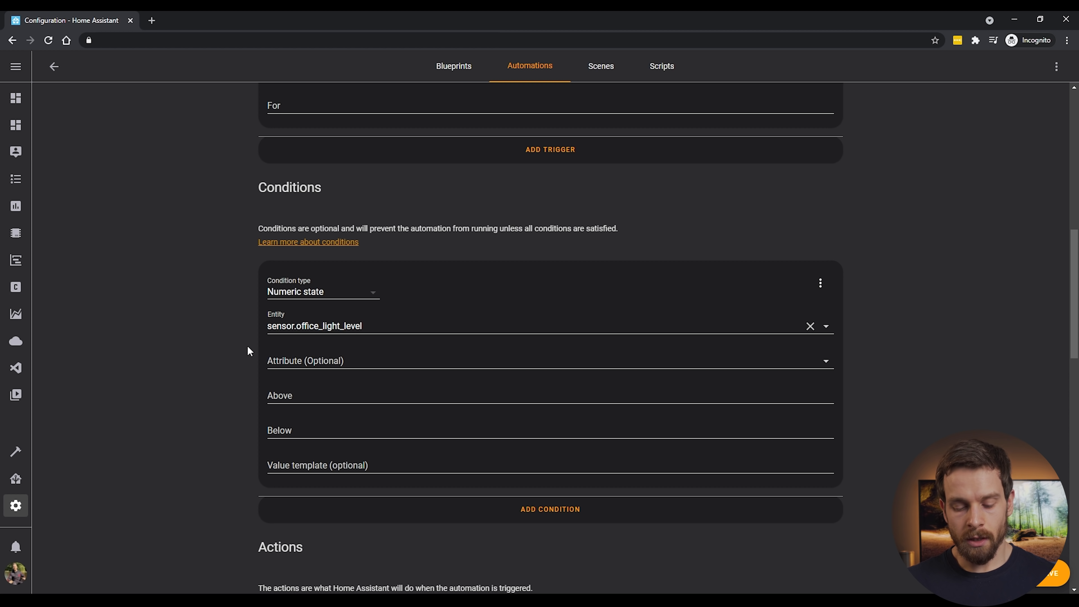
# Step: Set the office light level condition's Above threshold to 10
pyautogui.click(304, 397)
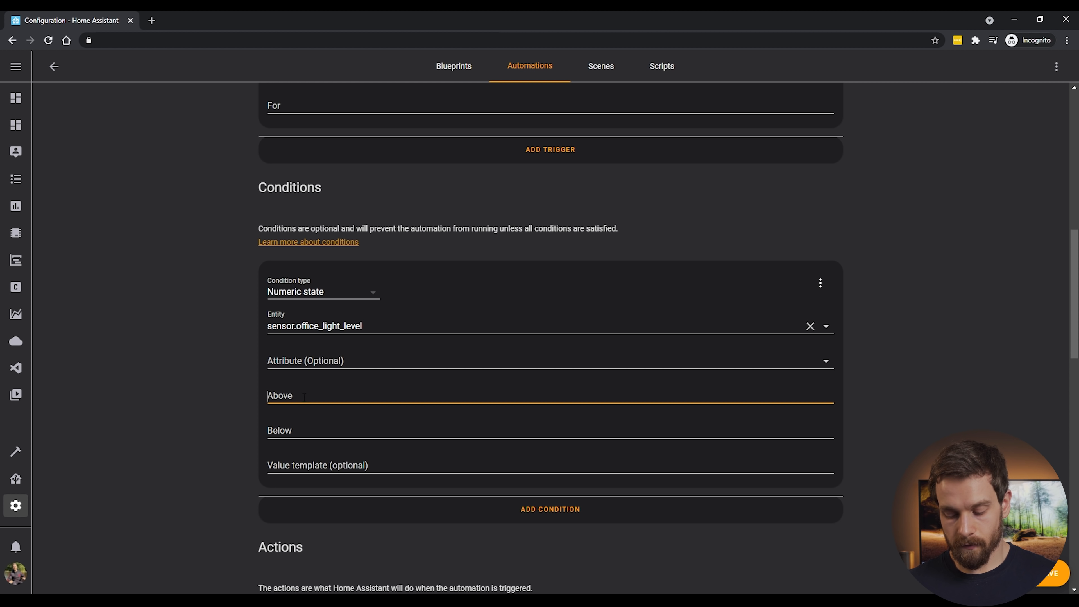
pyautogui.write('10')
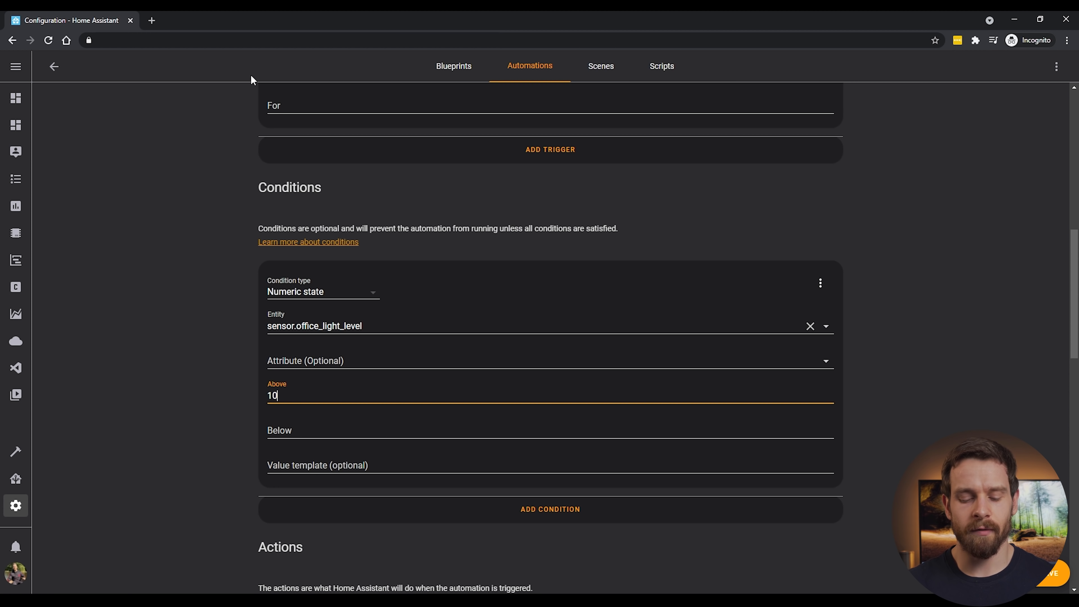
pyautogui.click(142, 390)
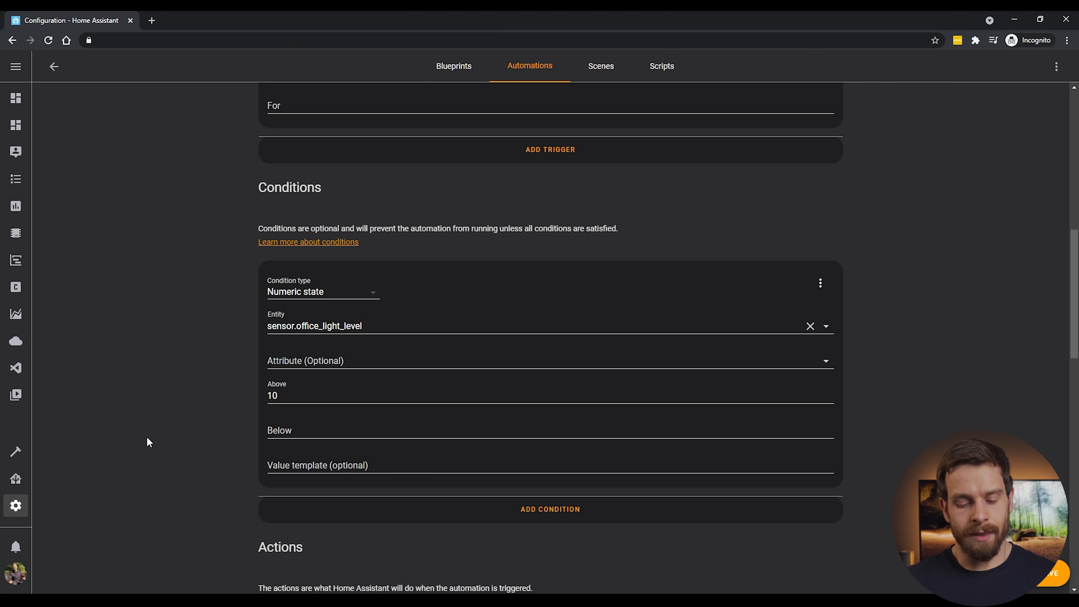
# Step: Add a Delay action of 5 seconds after the light.turn_on action
pyautogui.scroll(-7, 147, 441)
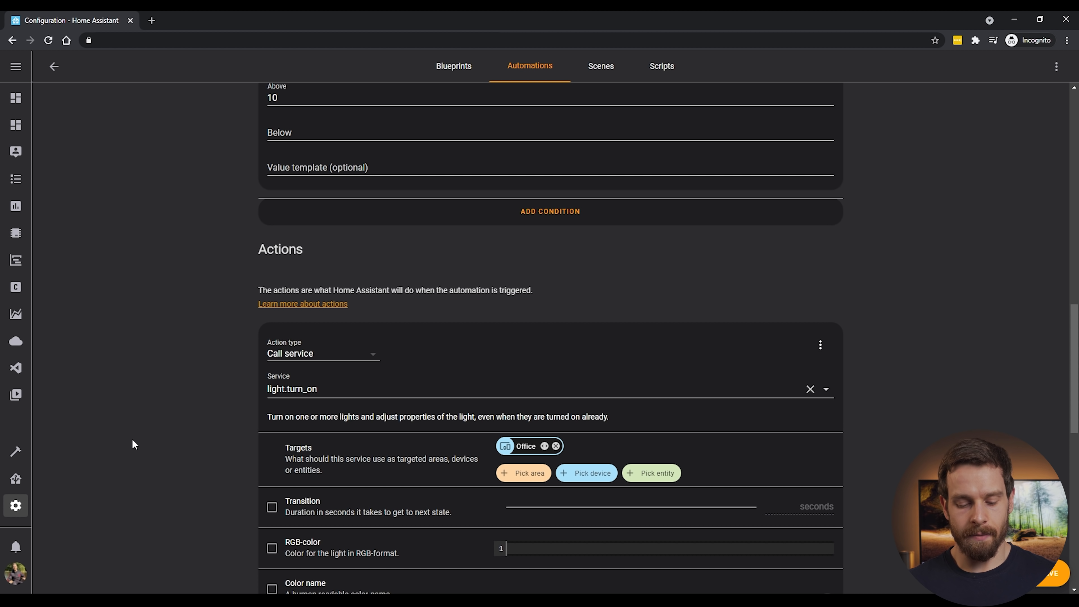
pyautogui.scroll(-15, 136, 438)
pyautogui.scroll(17, 128, 440)
pyautogui.scroll(-17, 128, 439)
pyautogui.click(550, 570)
pyautogui.scroll(-3, 155, 460)
pyautogui.click(303, 455)
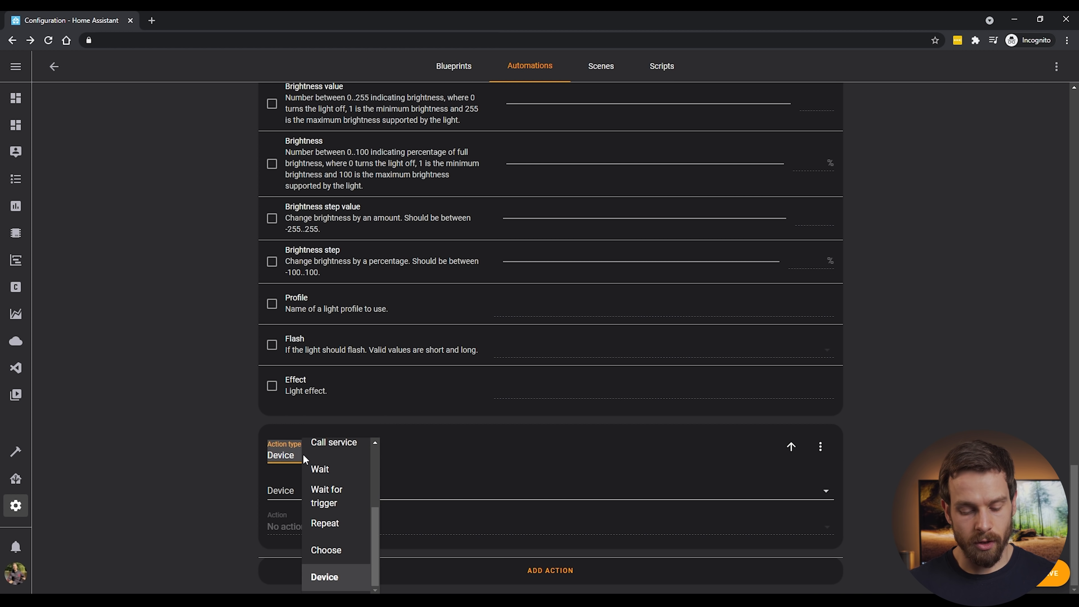
pyautogui.scroll(4, 330, 472)
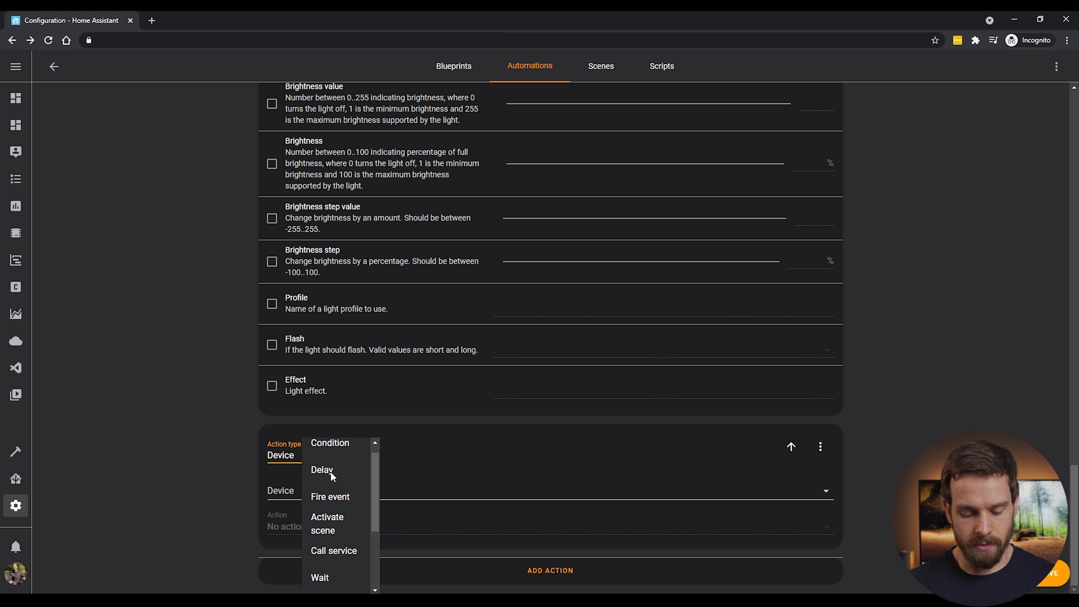
pyautogui.click(318, 480)
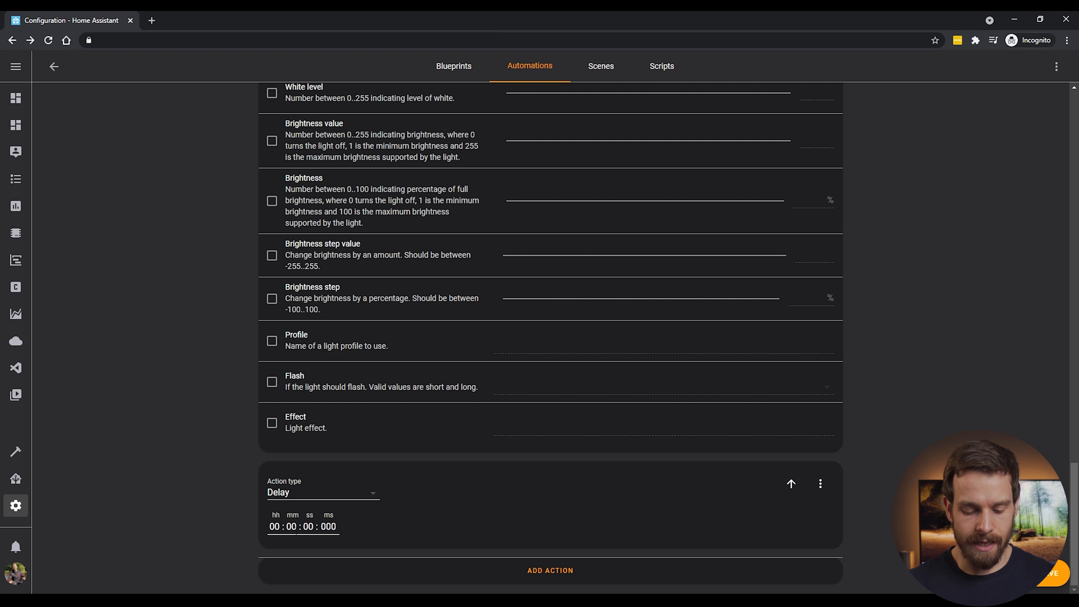
pyautogui.click(308, 526)
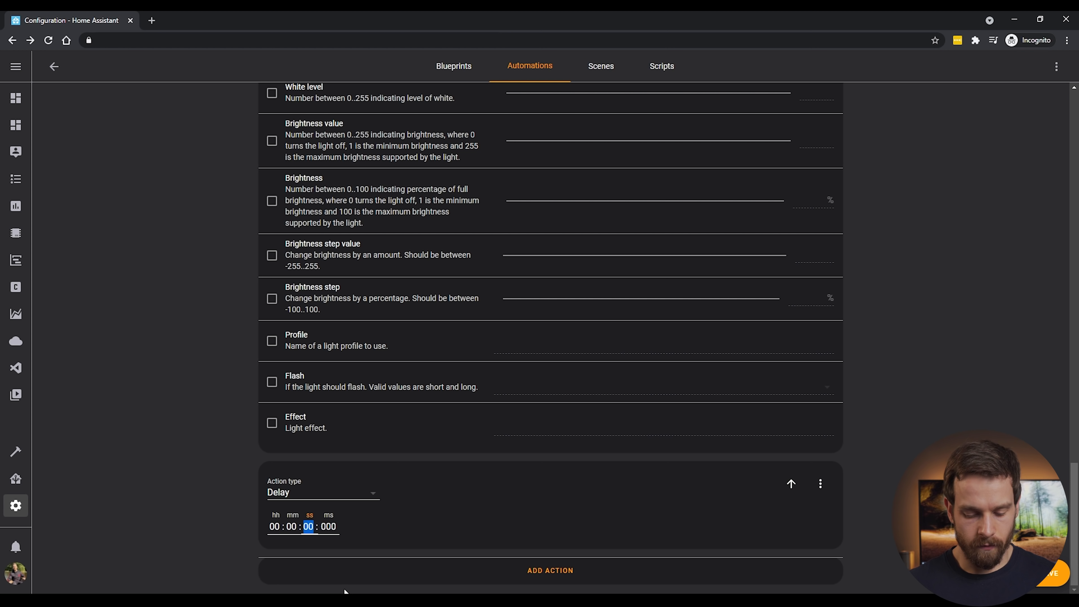
pyautogui.write('5')
pyautogui.click(555, 495)
# Step: Add a Call service action after the delay that uses the Light: Turn off service
pyautogui.click(557, 572)
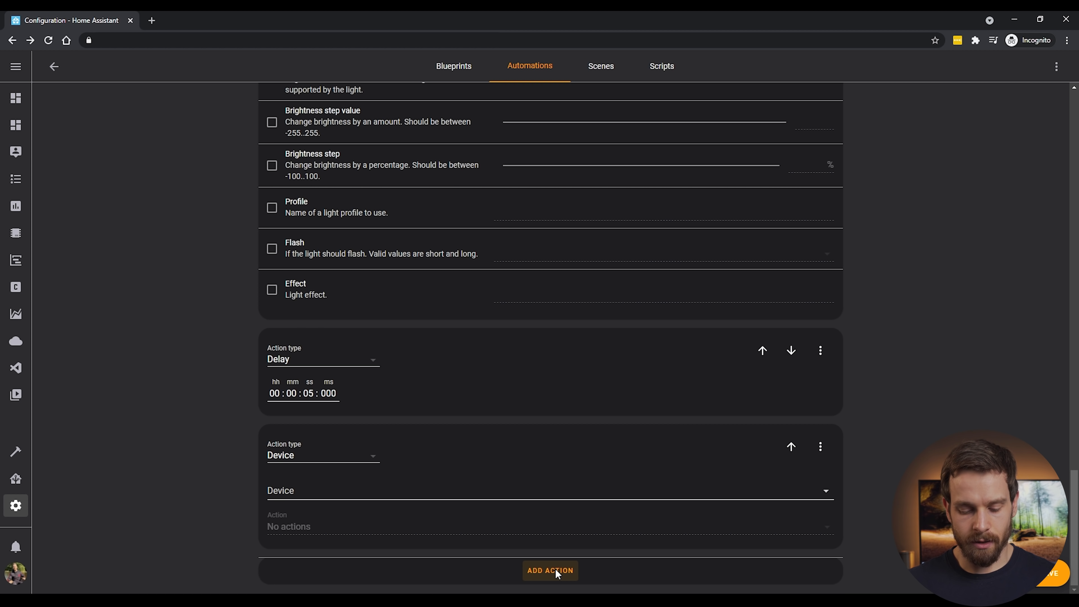
pyautogui.click(280, 448)
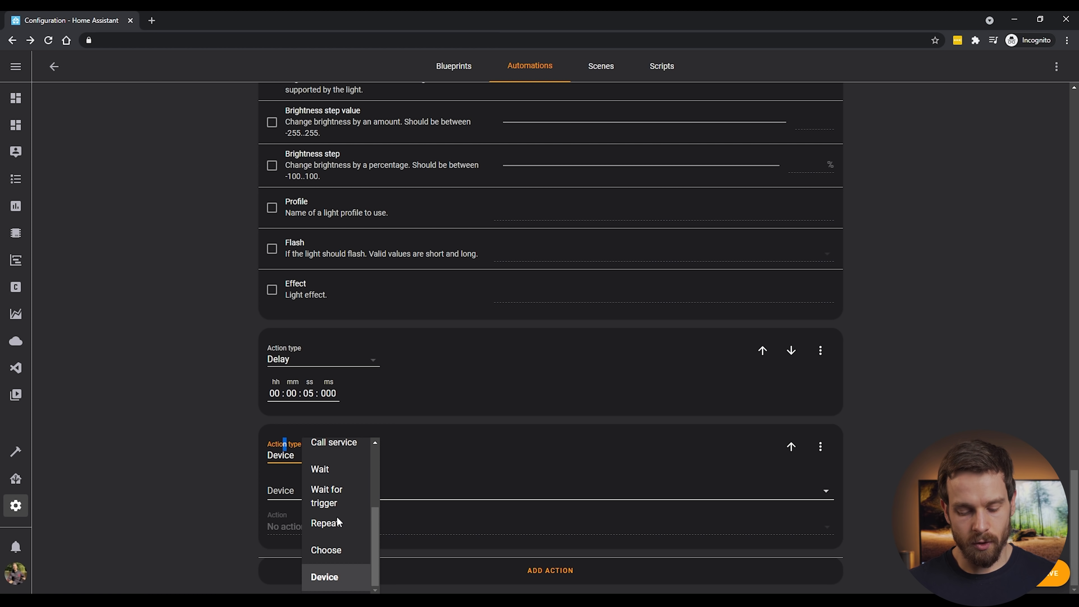
pyautogui.scroll(3, 339, 522)
pyautogui.click(339, 544)
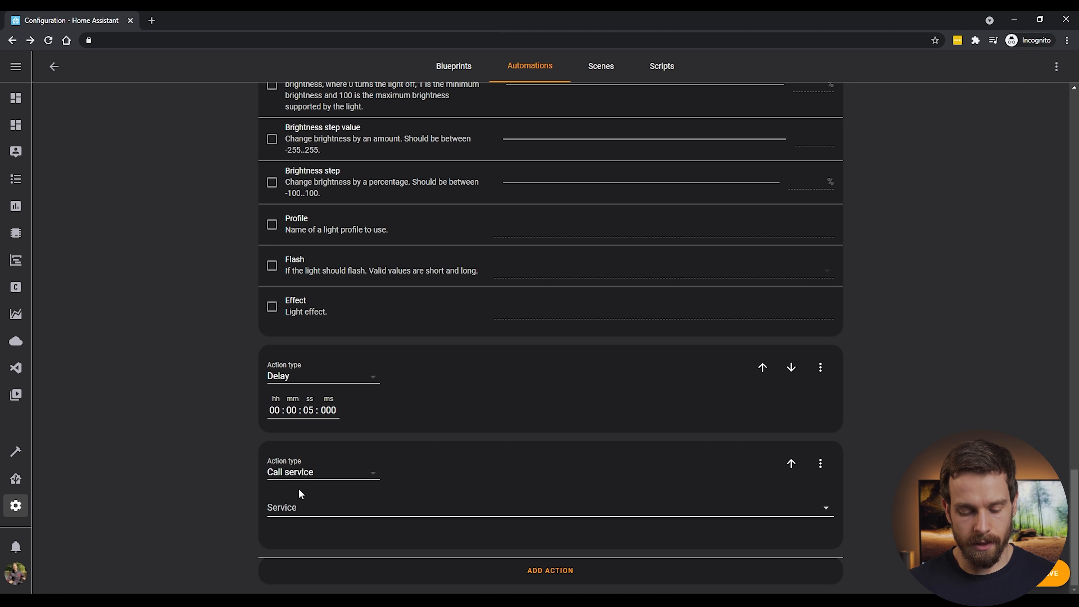
pyautogui.click(306, 505)
pyautogui.write('light.t')
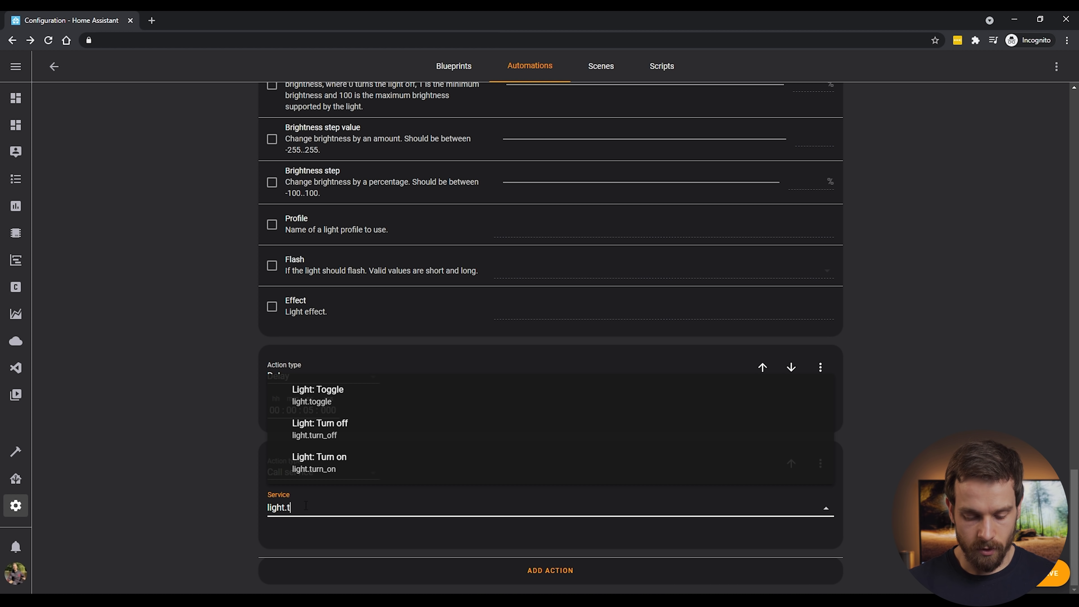
pyautogui.click(356, 421)
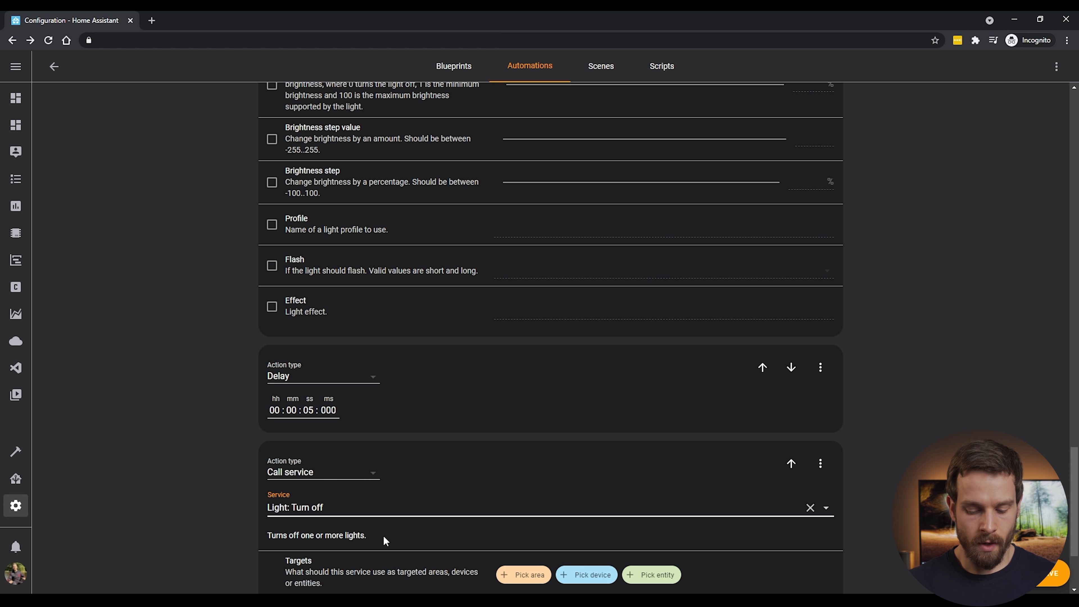
# Step: Target the Office light entity (light.office) in the Light: Turn off action
pyautogui.scroll(-3, 385, 540)
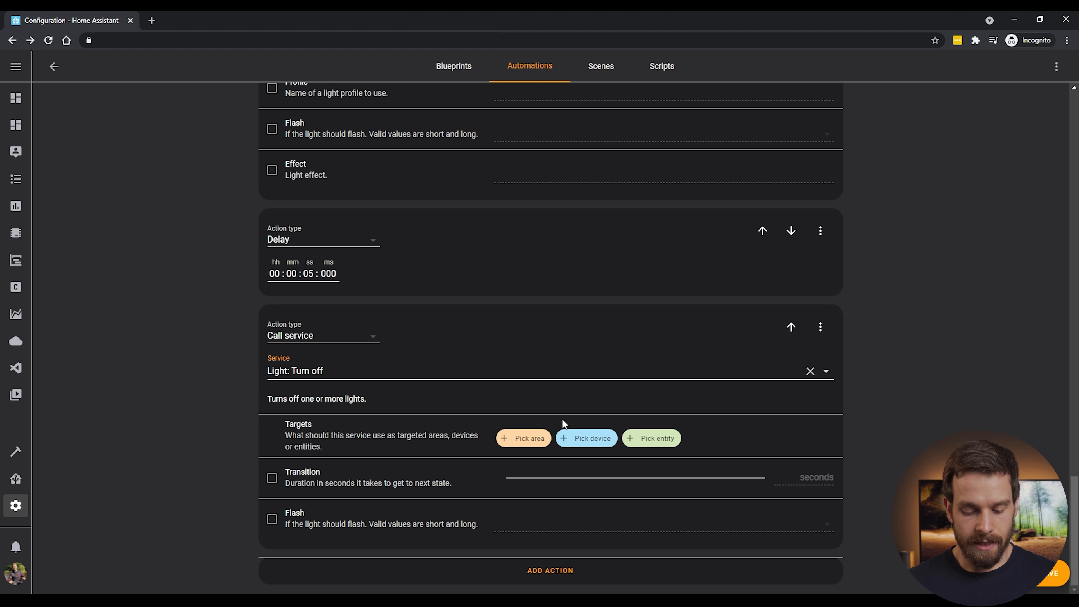
pyautogui.click(654, 440)
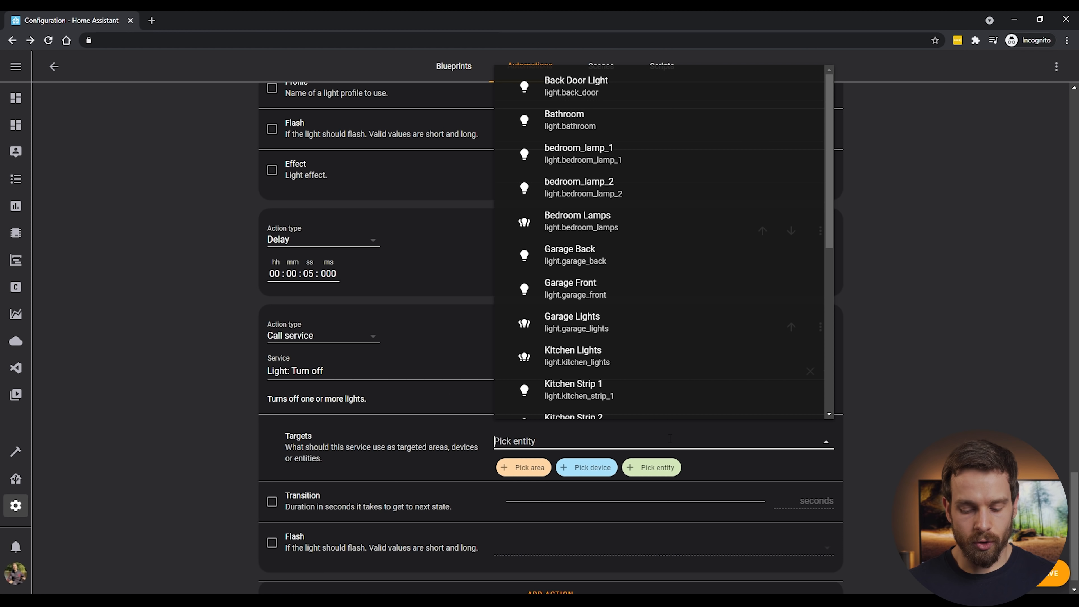
pyautogui.write('light')
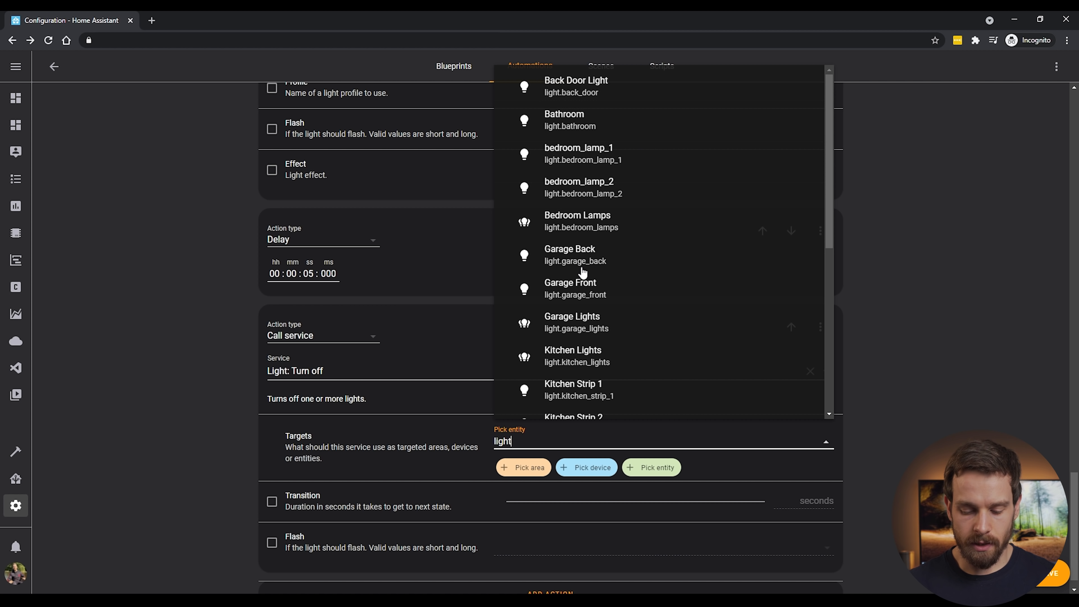
pyautogui.write('.office')
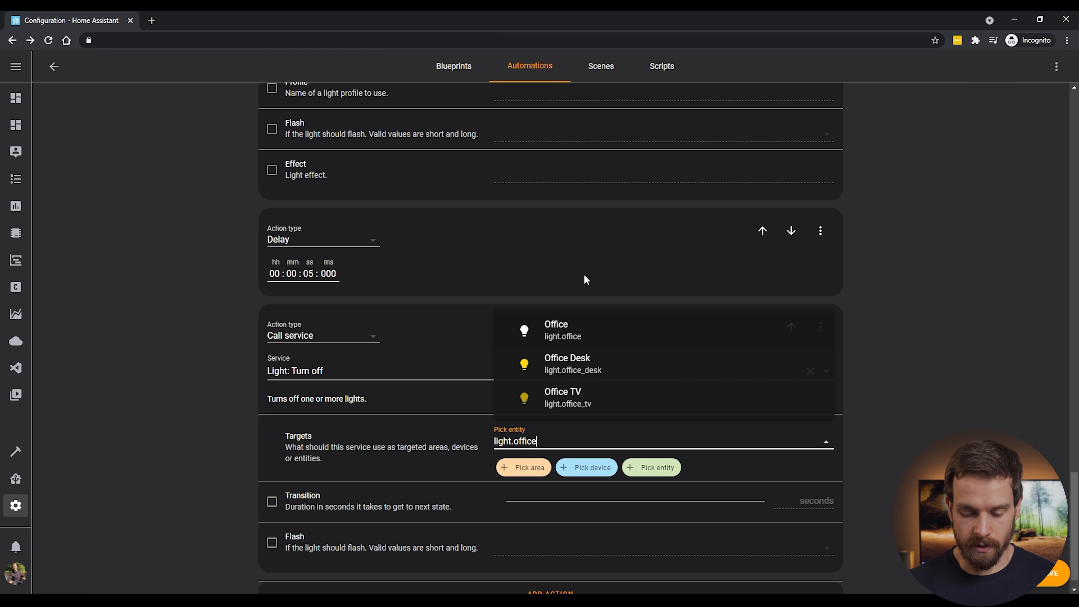
pyautogui.click(582, 327)
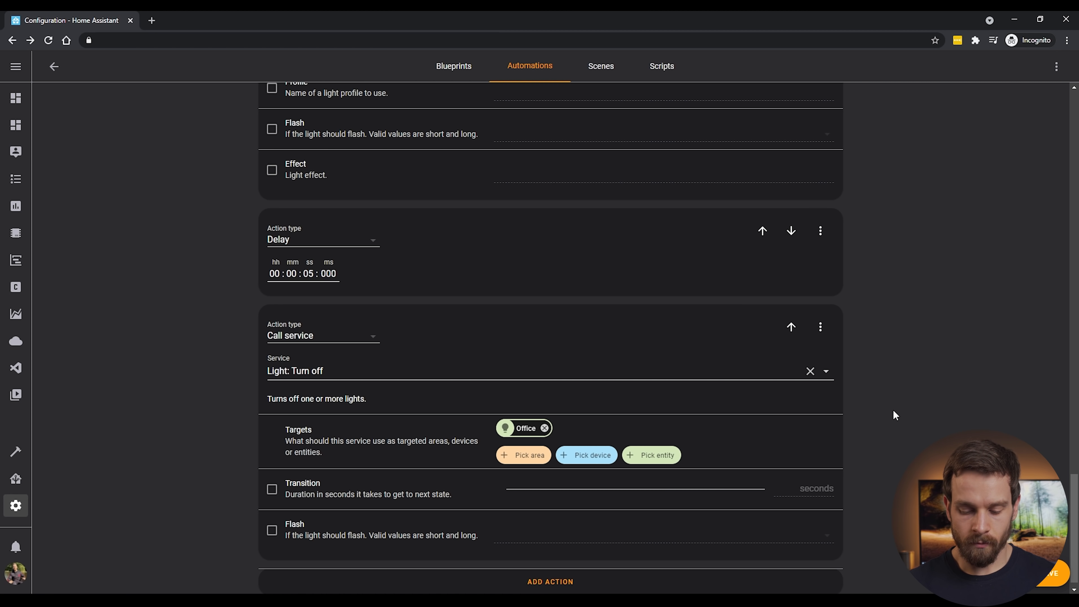
# Step: Replace the Office device target of the light.turn_on action with the Office entity (light.office)
pyautogui.scroll(15, 894, 414)
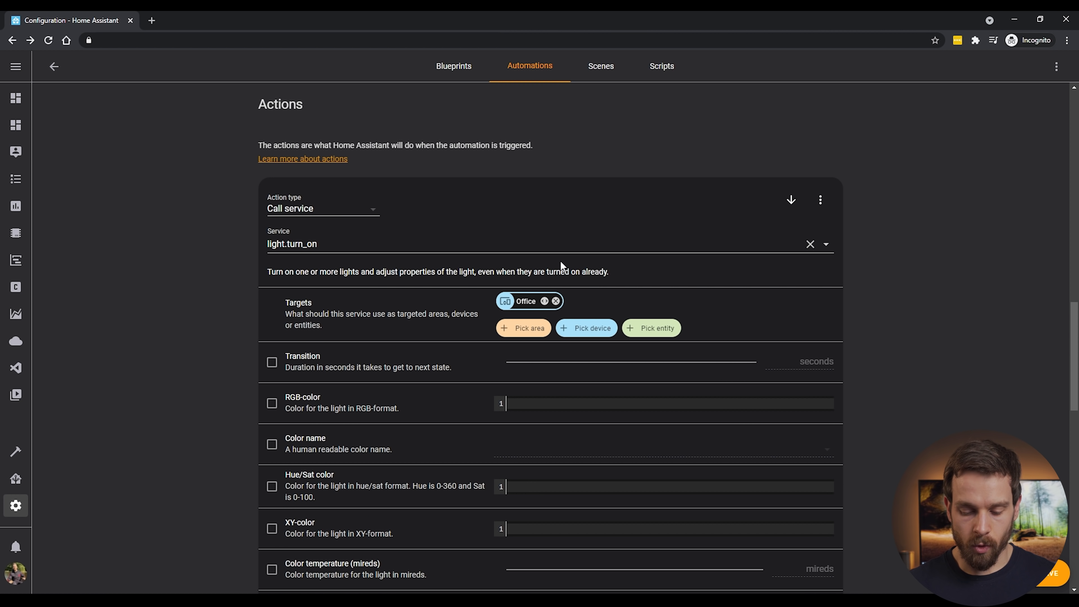
pyautogui.click(555, 304)
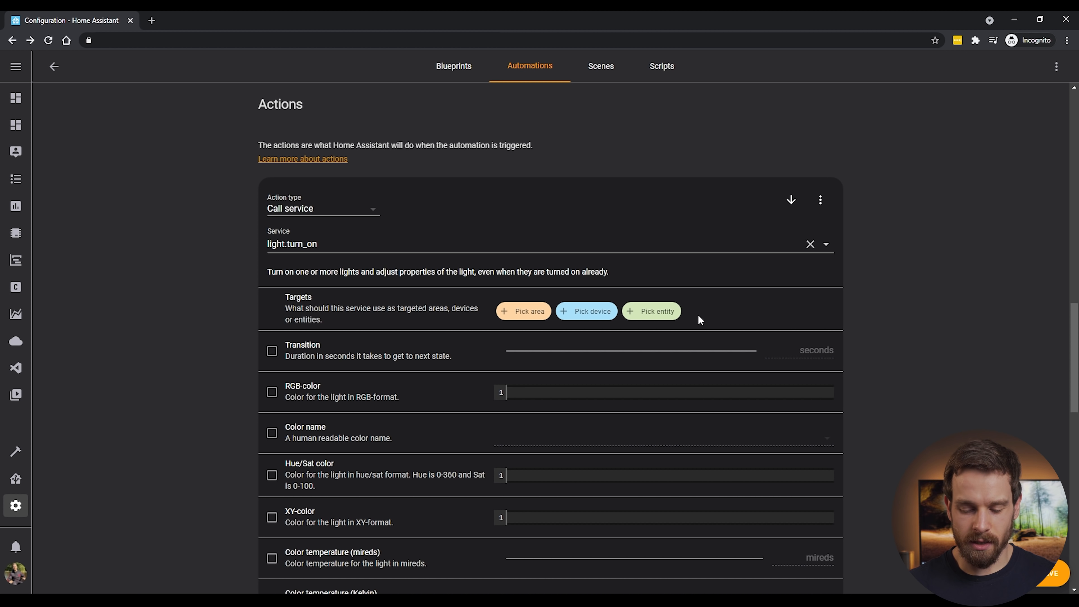
pyautogui.click(665, 322)
pyautogui.scroll(-6, 595, 501)
pyautogui.scroll(-2, 635, 524)
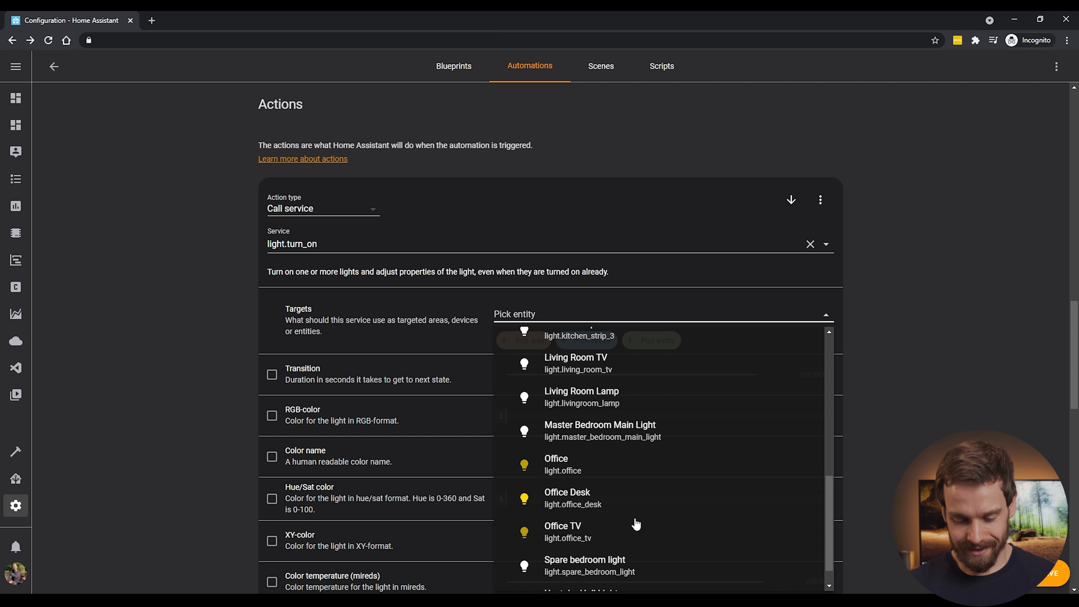
pyautogui.click(621, 468)
# Step: Review the whole automation, checking the motion trigger, the light level condition and the turn-on, delay and turn-off actions
pyautogui.scroll(7, 855, 369)
pyautogui.scroll(-5, 856, 368)
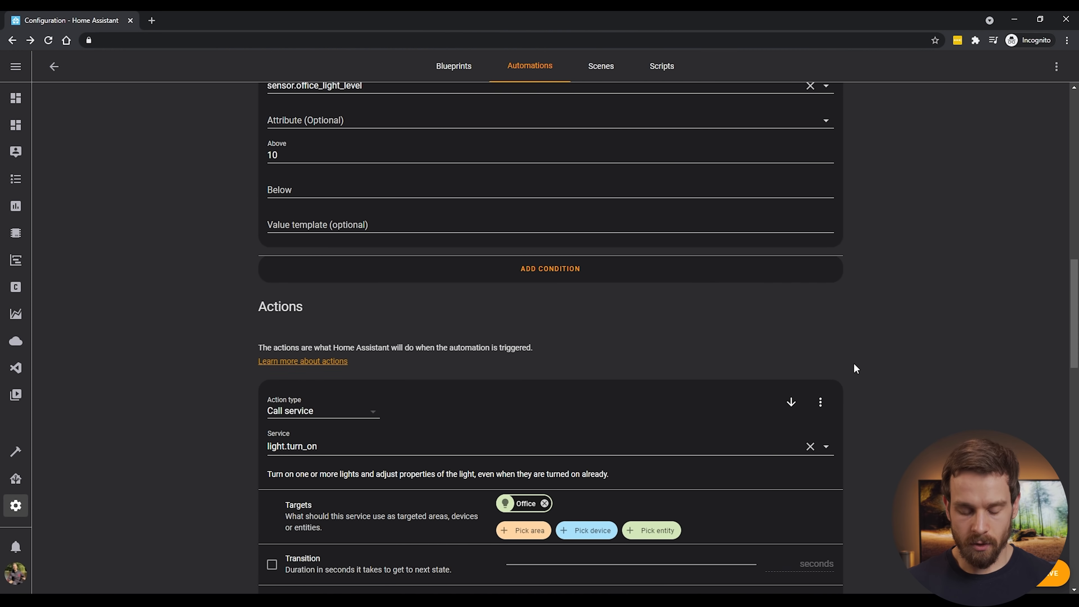
pyautogui.scroll(5, 855, 368)
pyautogui.scroll(12, 853, 365)
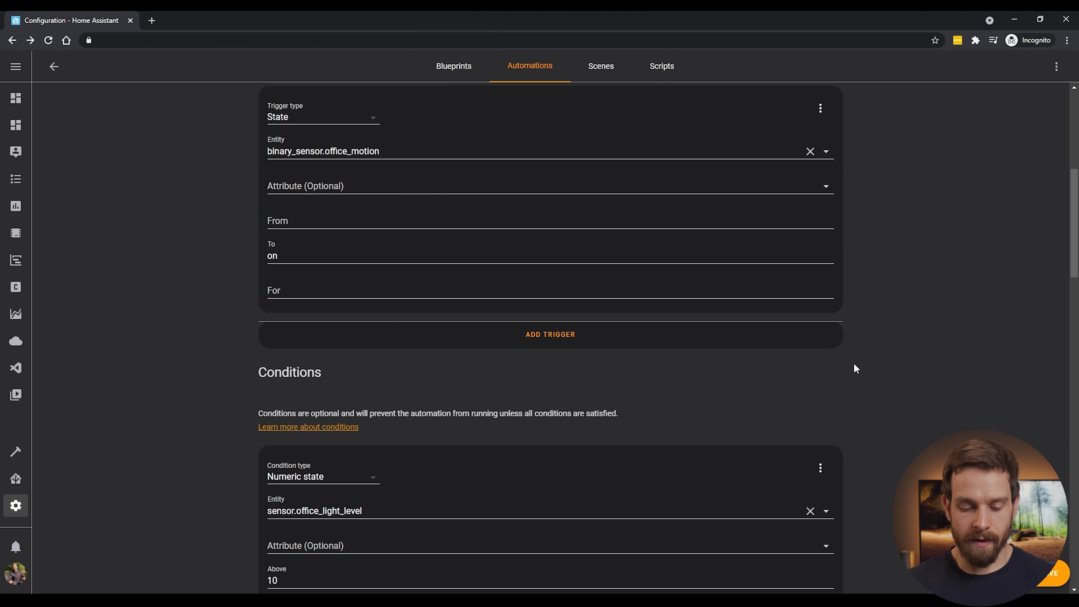
pyautogui.scroll(-7, 854, 364)
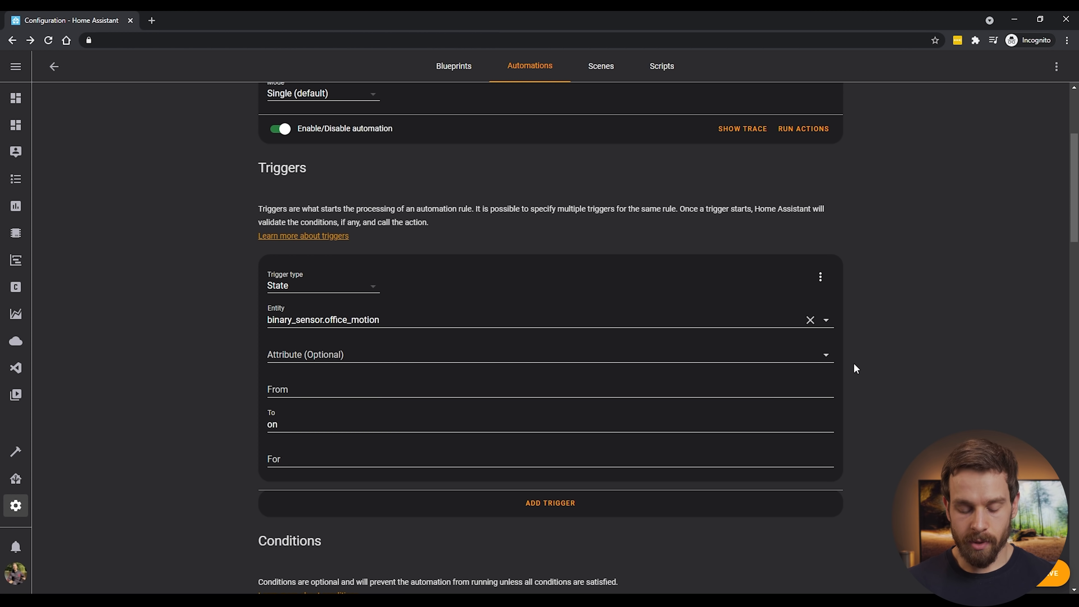
pyautogui.scroll(-2, 854, 364)
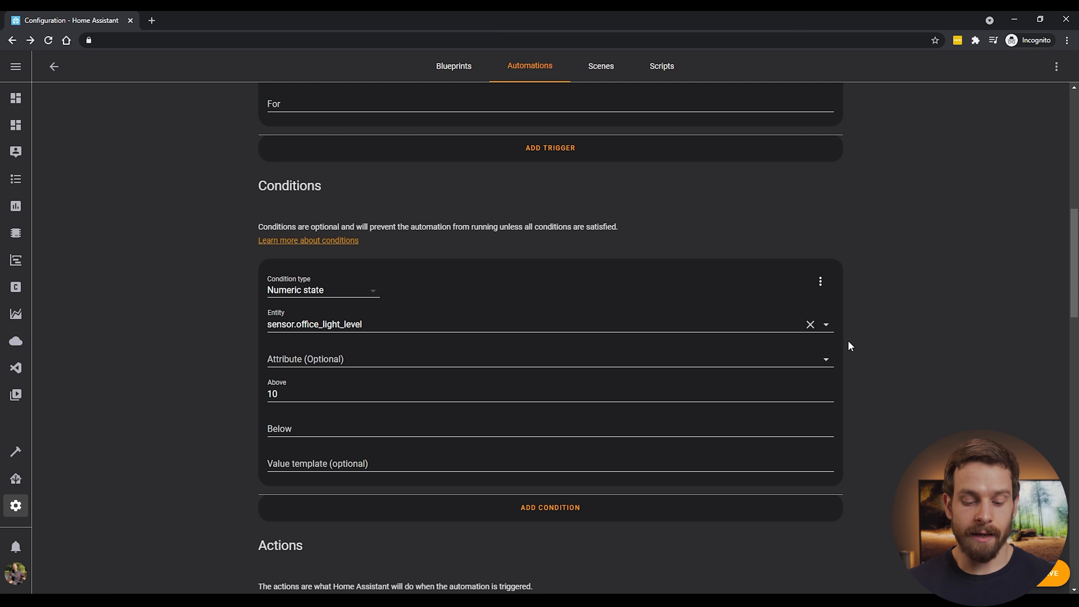
pyautogui.scroll(-10, 849, 341)
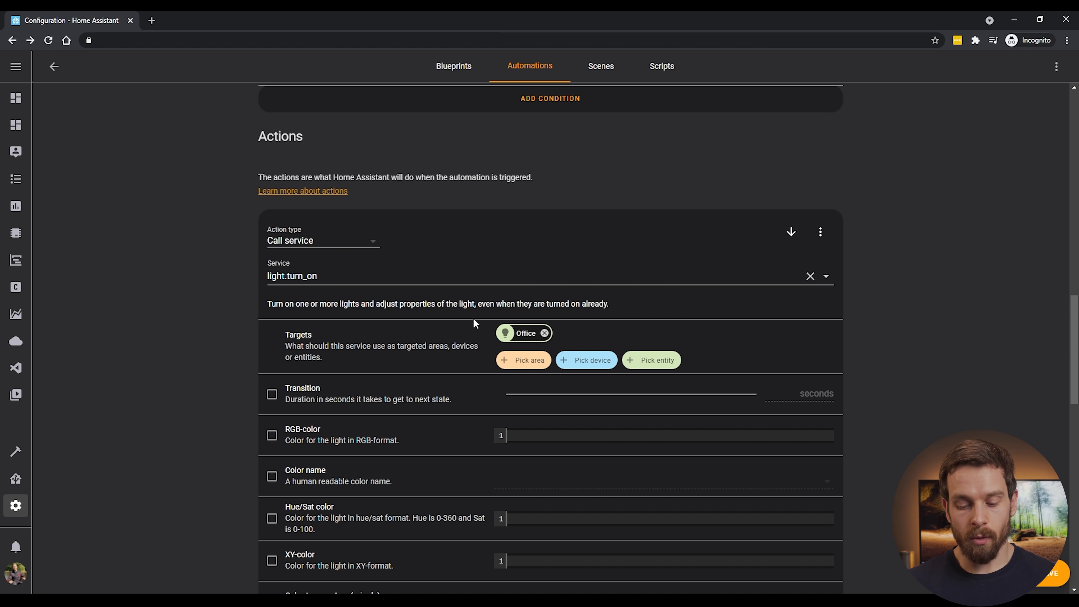
pyautogui.scroll(-15, 552, 310)
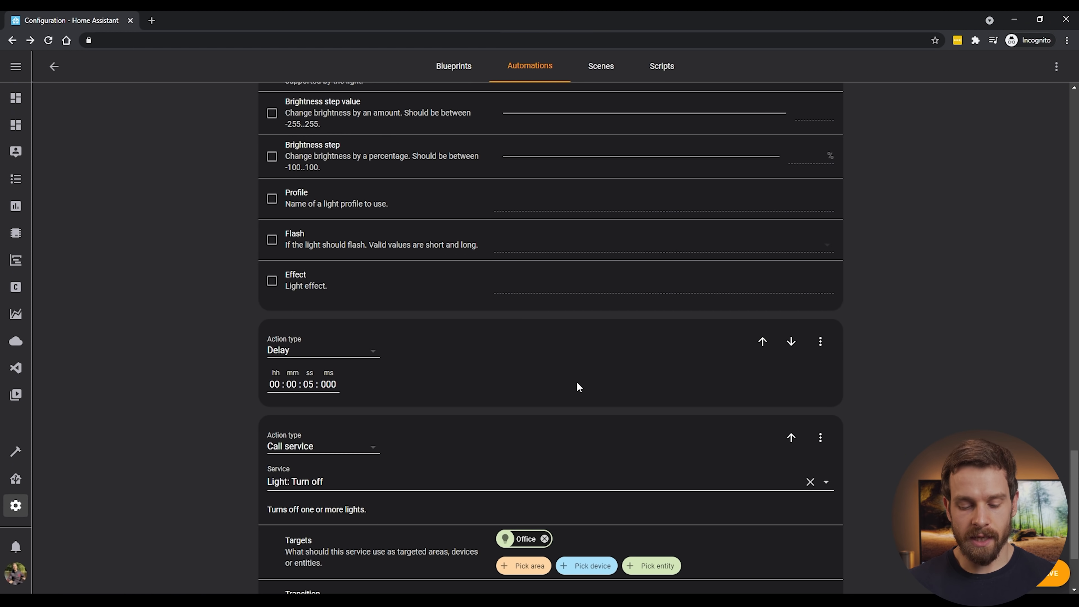
pyautogui.scroll(-3, 578, 386)
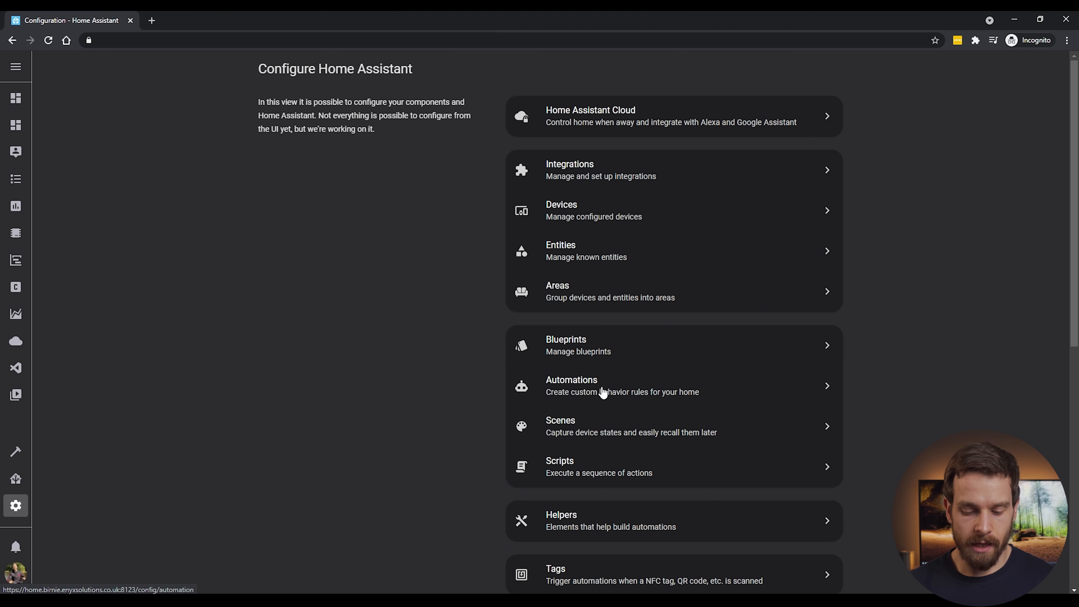
# Step: Open the Debug demo automation's trace from the automations list and examine the condition step's result and config
pyautogui.click(603, 393)
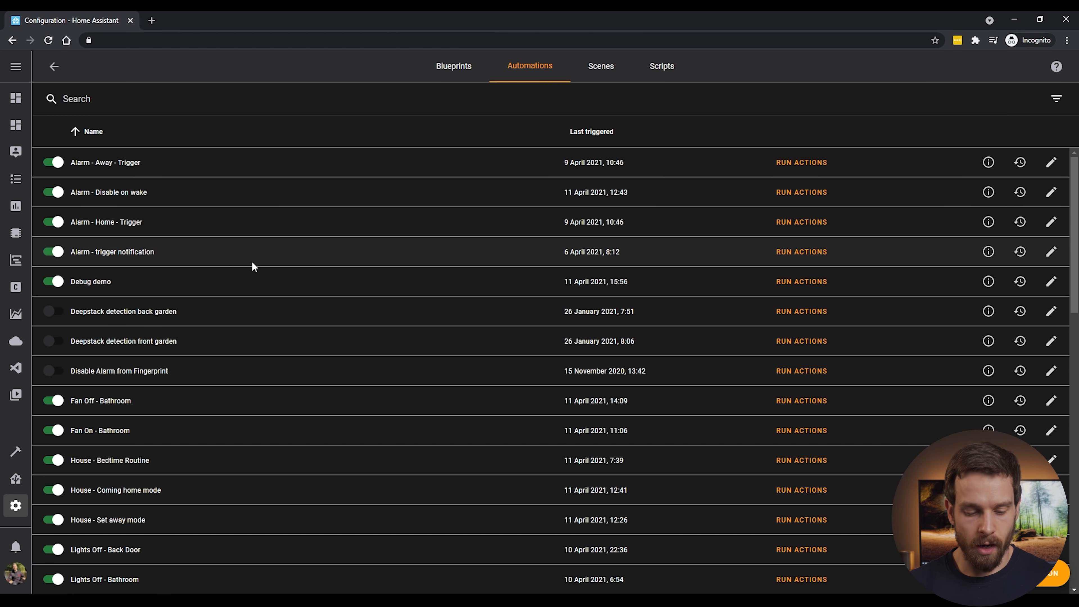
pyautogui.click(1029, 280)
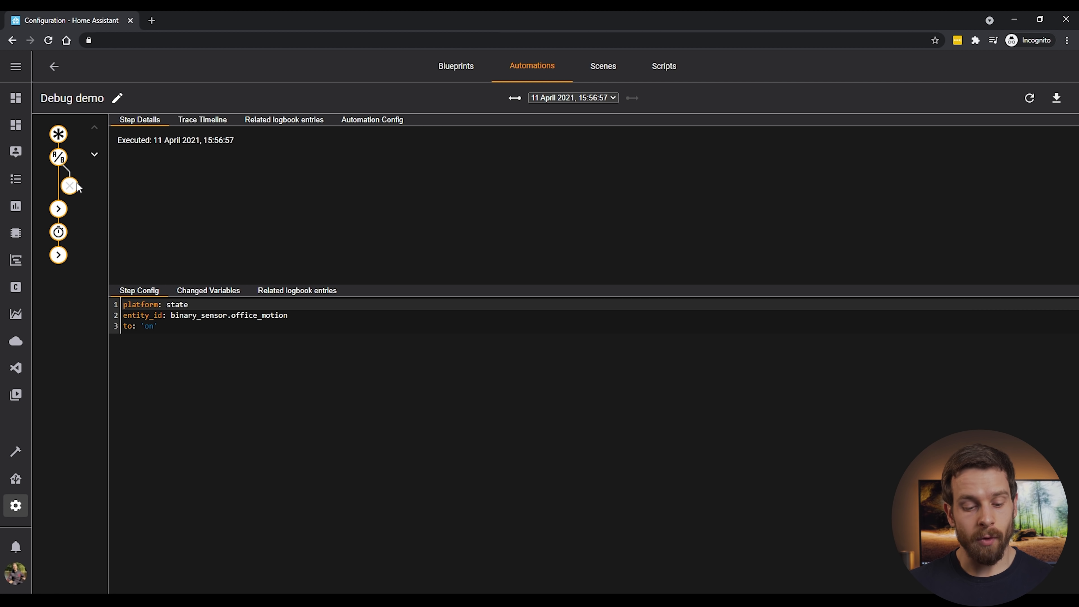
pyautogui.click(59, 157)
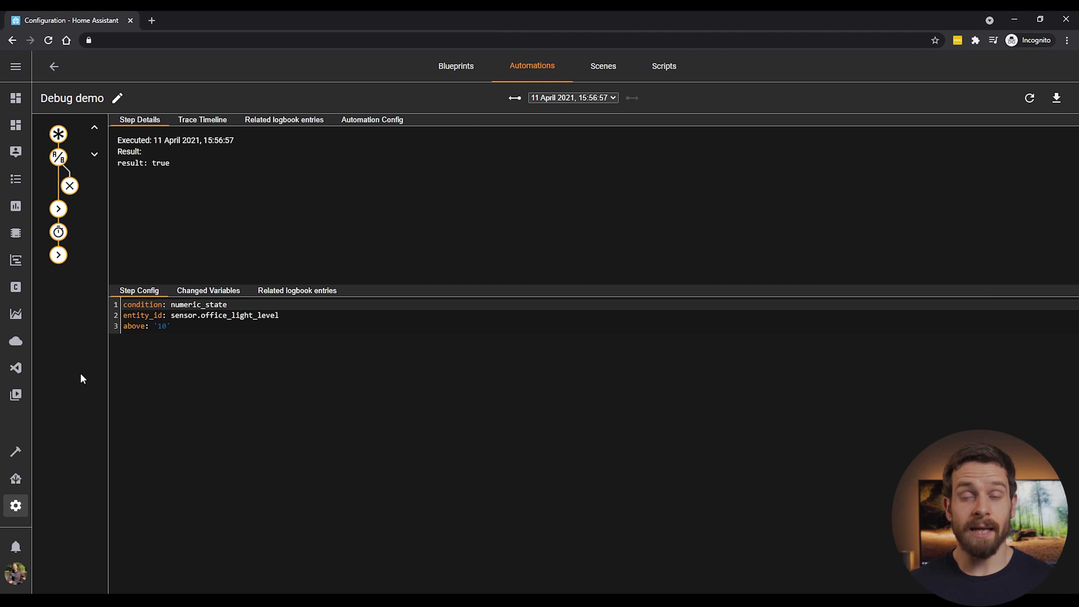
# Step: Review the run's trace timeline, and recheck the step details of the trigger and the numeric state condition
pyautogui.click(207, 123)
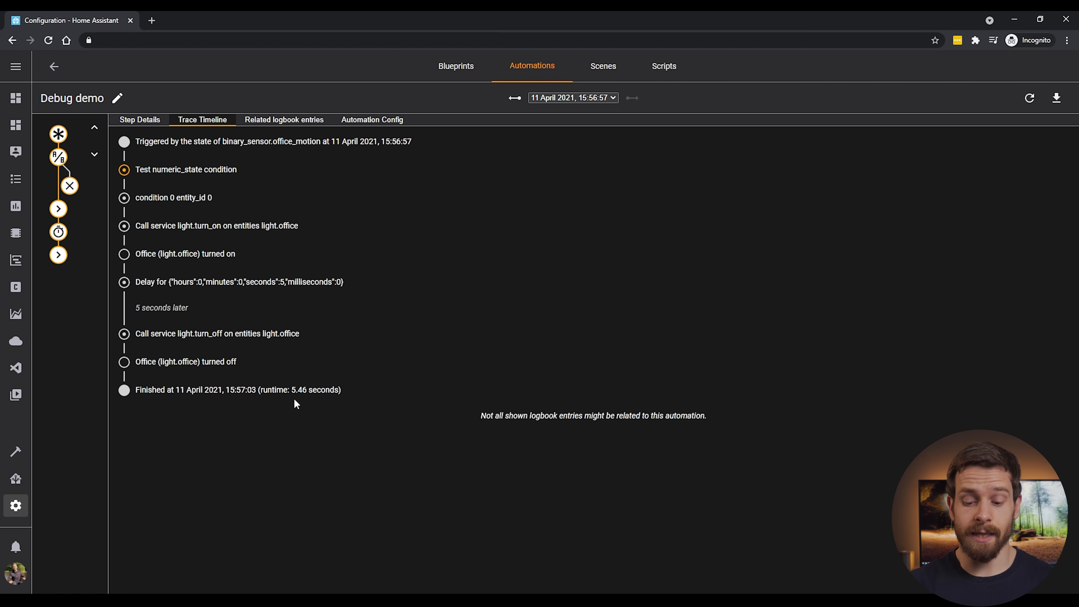
pyautogui.click(143, 119)
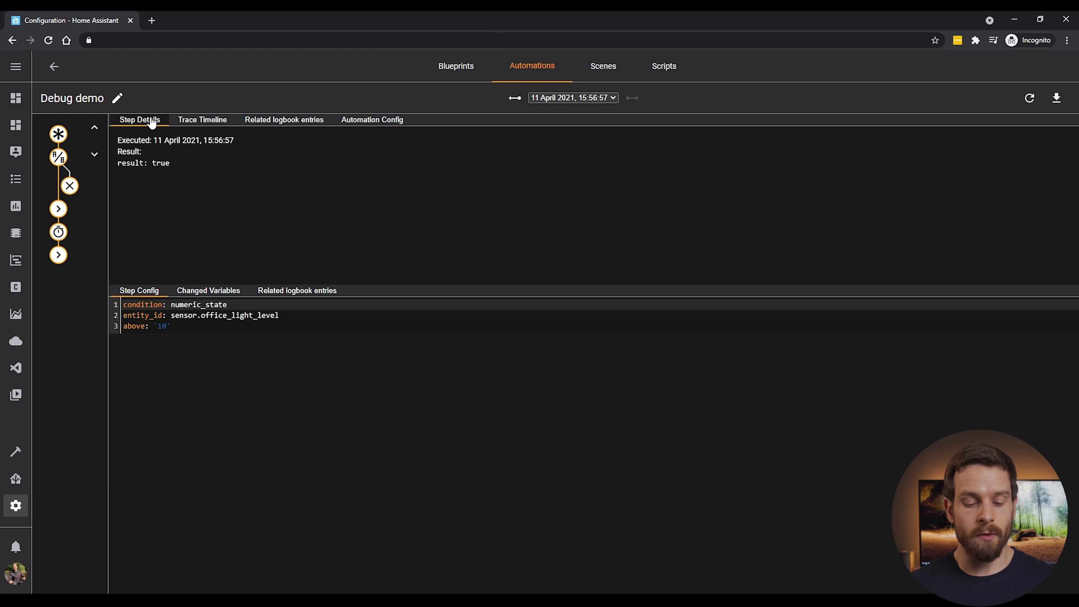
pyautogui.click(60, 134)
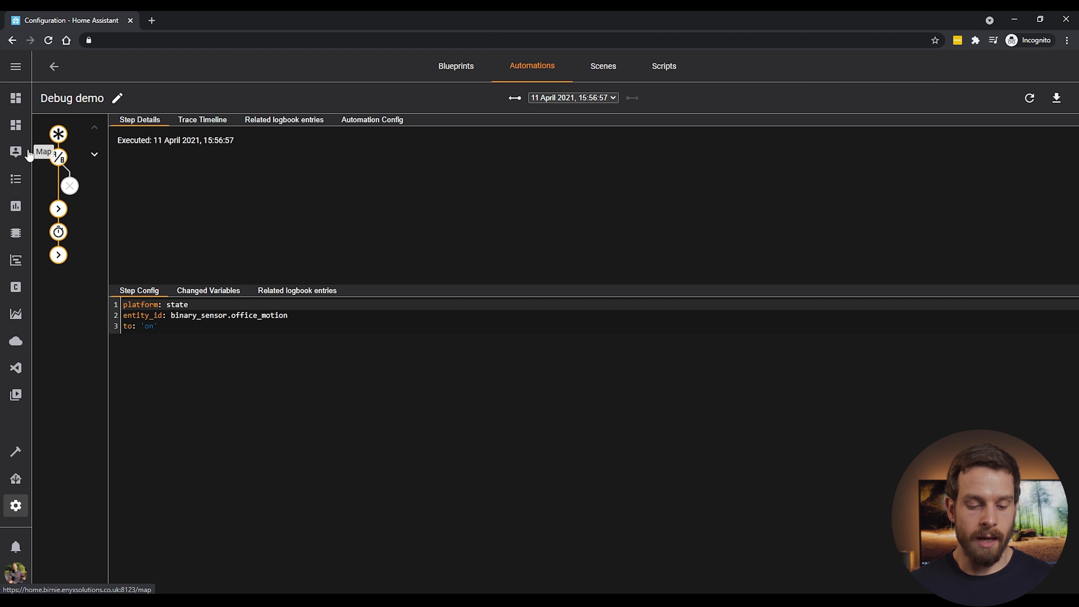
pyautogui.click(58, 157)
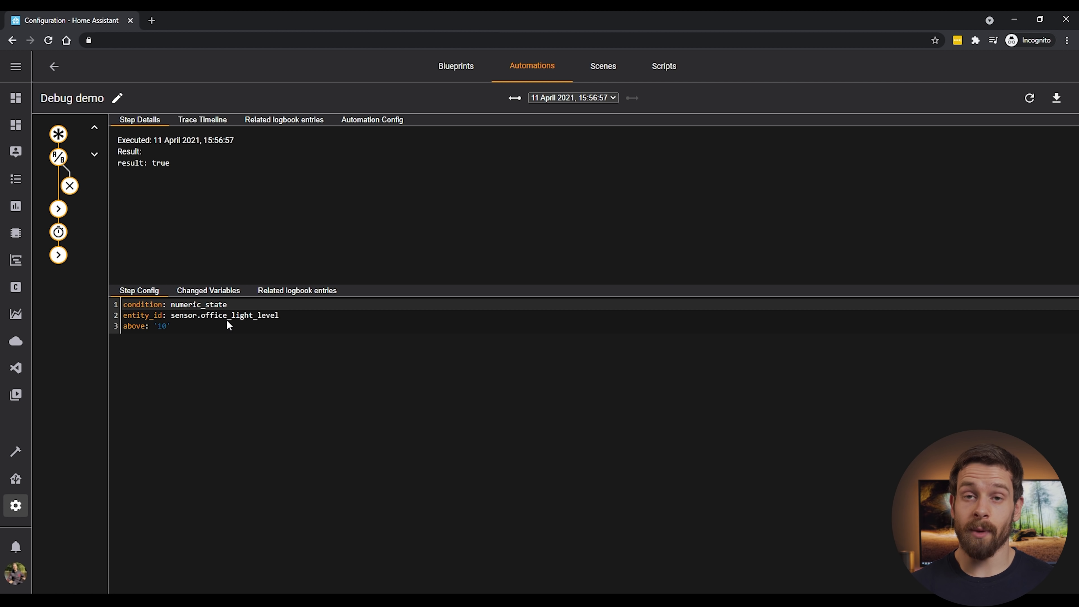
# Step: Examine the trace details of the turn-on, delay and turn-off steps, and the automation config used for this run
pyautogui.click(60, 214)
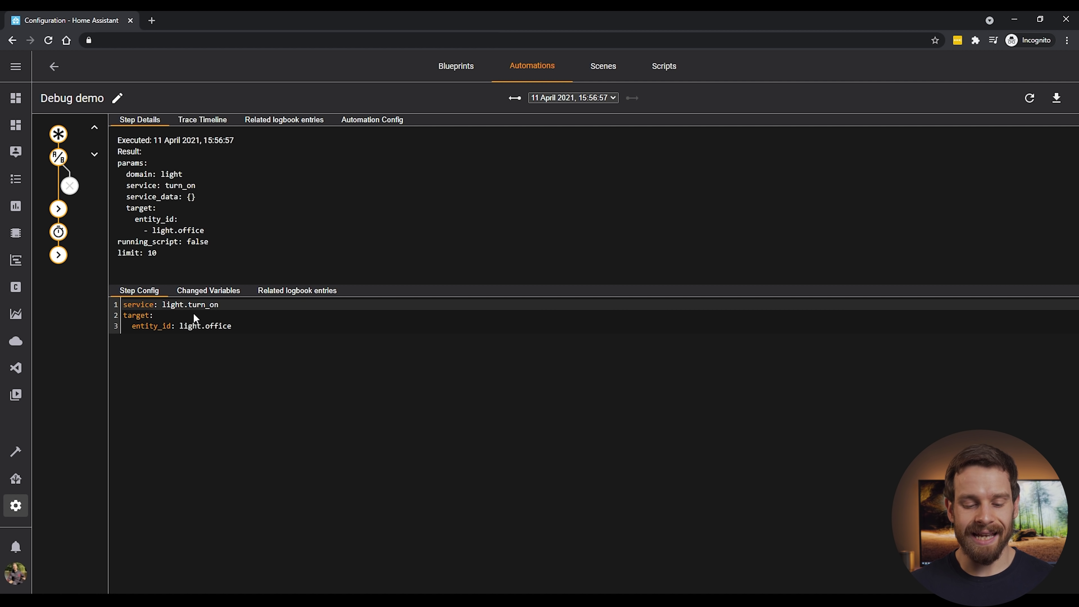
pyautogui.click(59, 233)
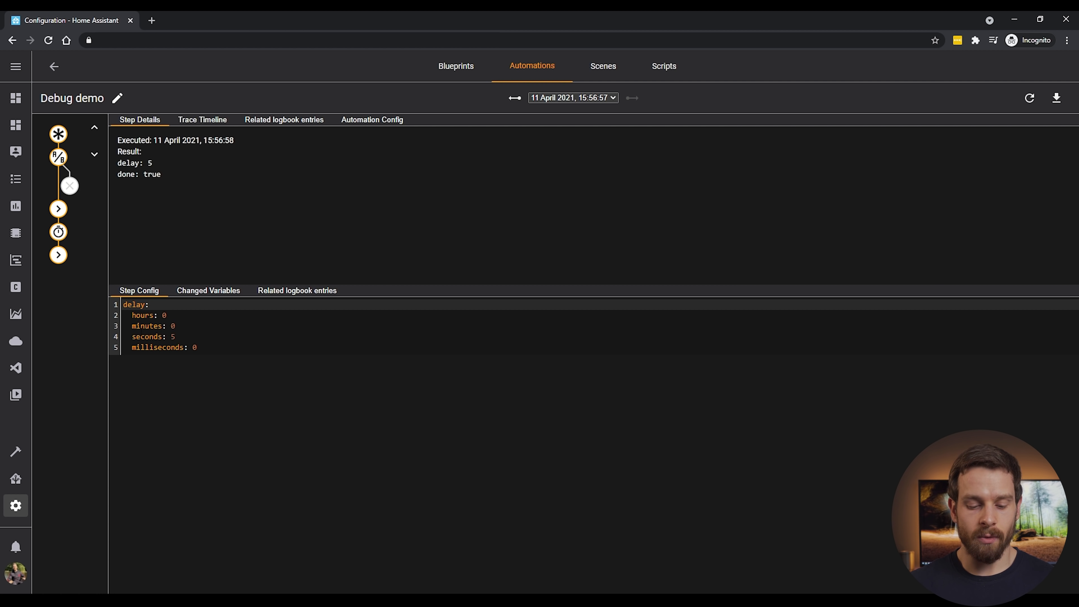
pyautogui.click(57, 260)
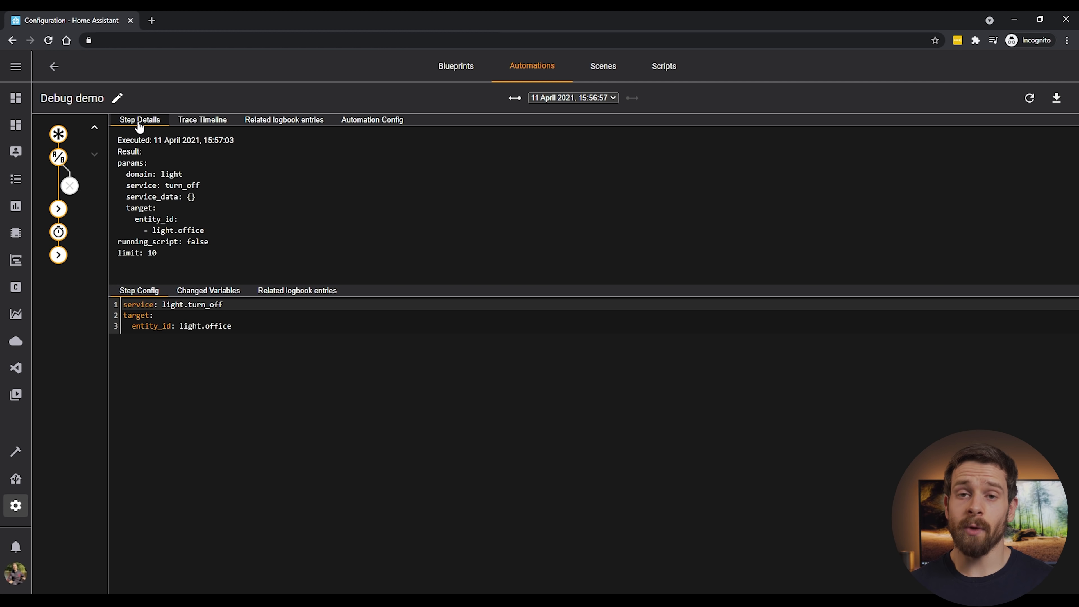
pyautogui.click(391, 121)
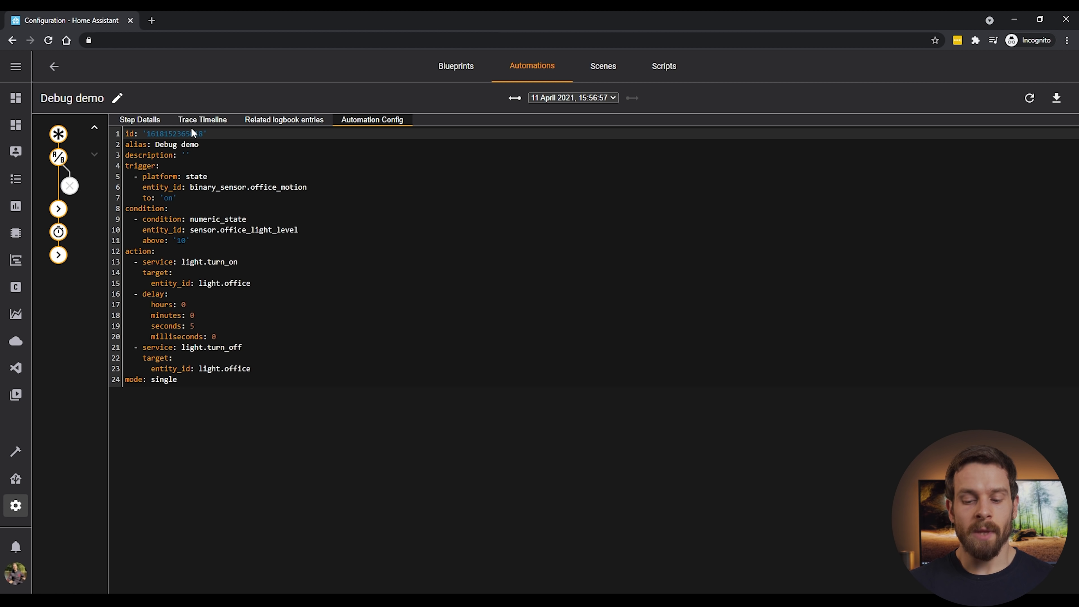
# Step: Compare the automation config of the 15:47:24 run with that of the 15:56:57 run, ending on the 15:56:57 trace
pyautogui.click(567, 102)
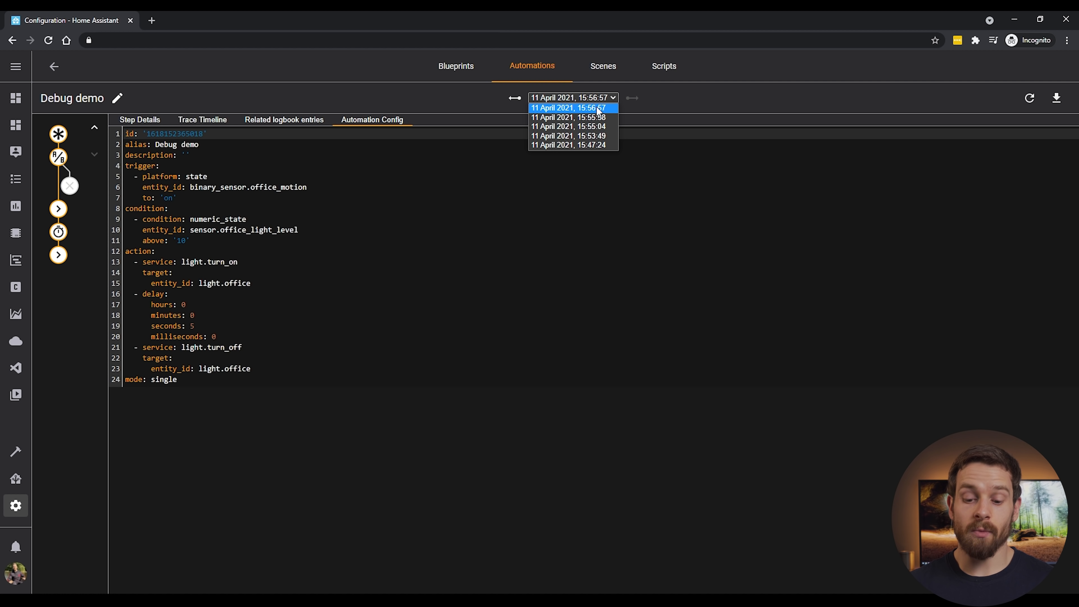
pyautogui.click(595, 117)
pyautogui.click(588, 96)
pyautogui.click(593, 144)
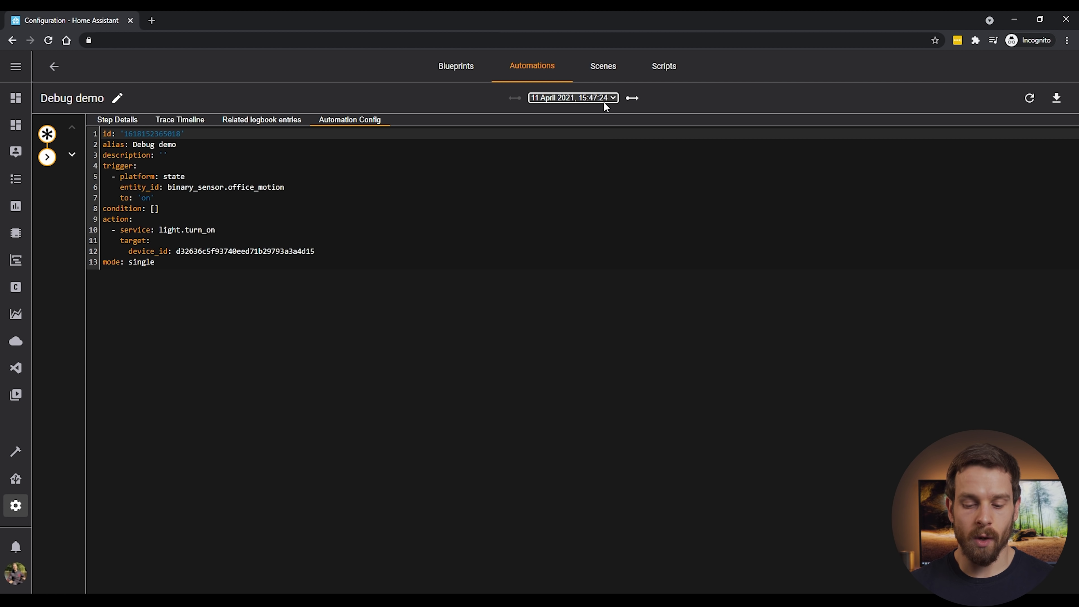
pyautogui.click(606, 106)
pyautogui.click(607, 147)
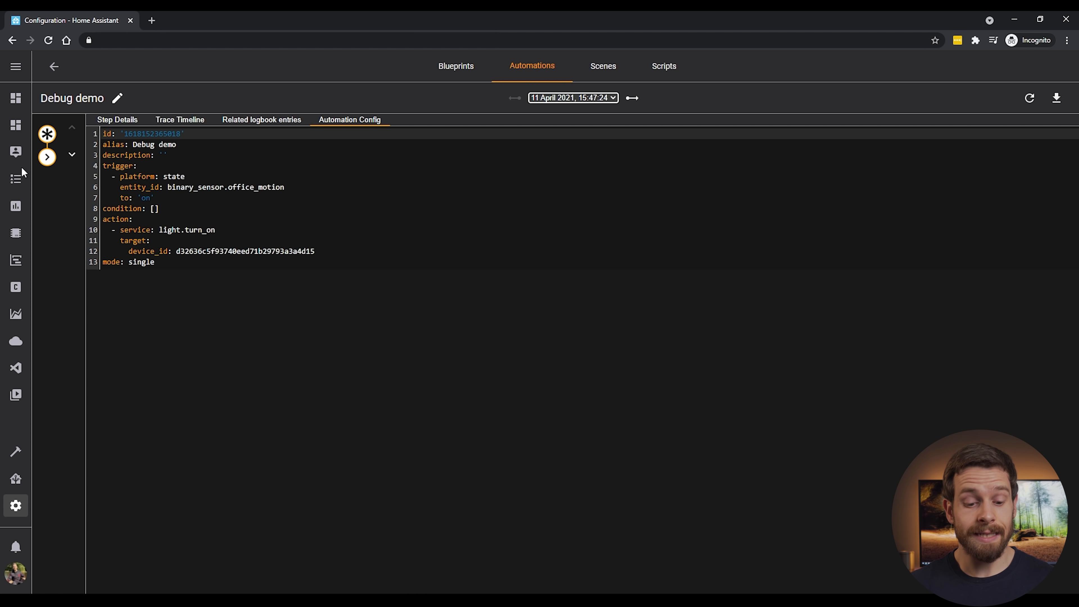
pyautogui.click(587, 98)
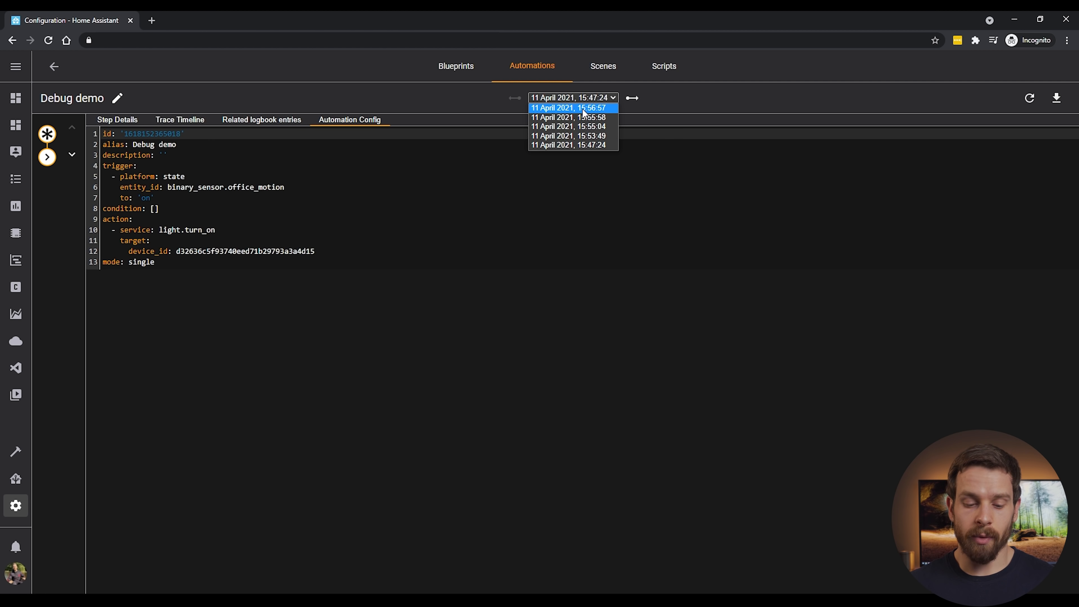
pyautogui.click(584, 109)
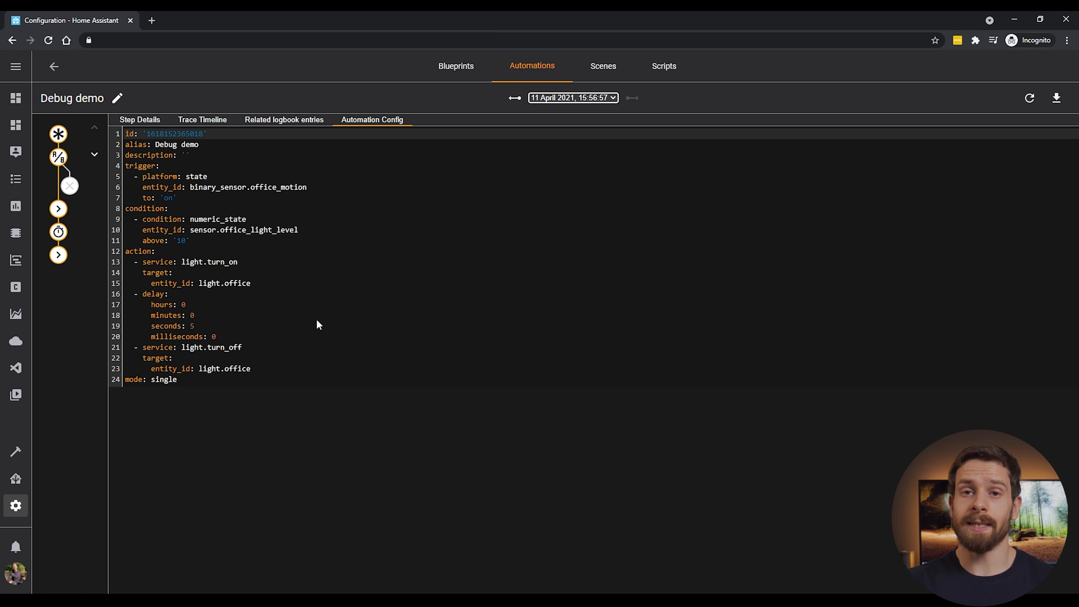
# Step: Open the Debug demo automation for editing and delete its numeric state condition on sensor.office_light_level
pyautogui.click(119, 101)
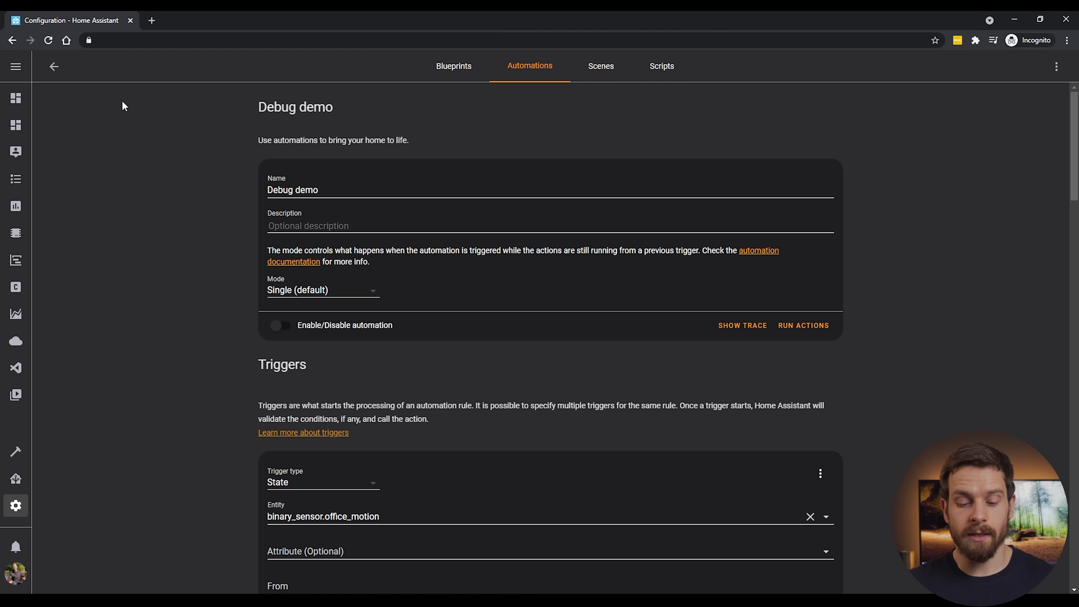
pyautogui.scroll(-10, 193, 520)
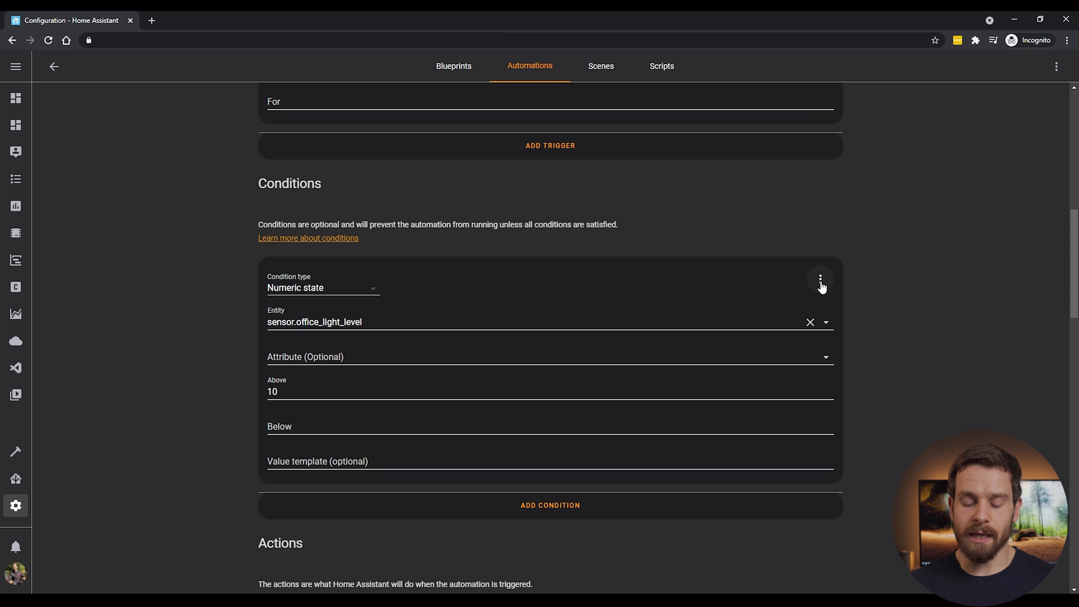
pyautogui.click(821, 284)
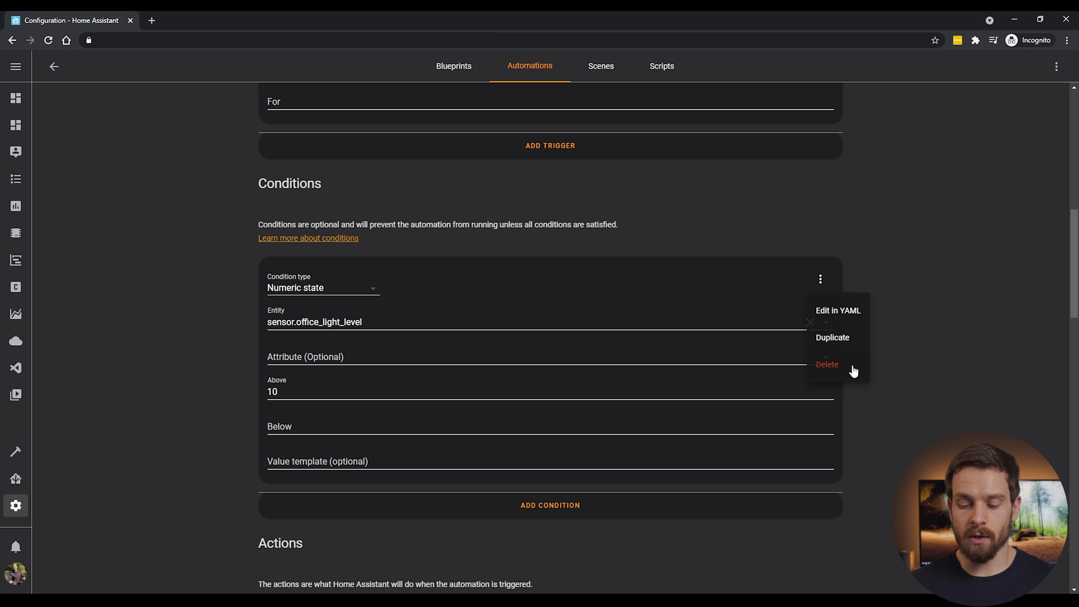
pyautogui.click(828, 365)
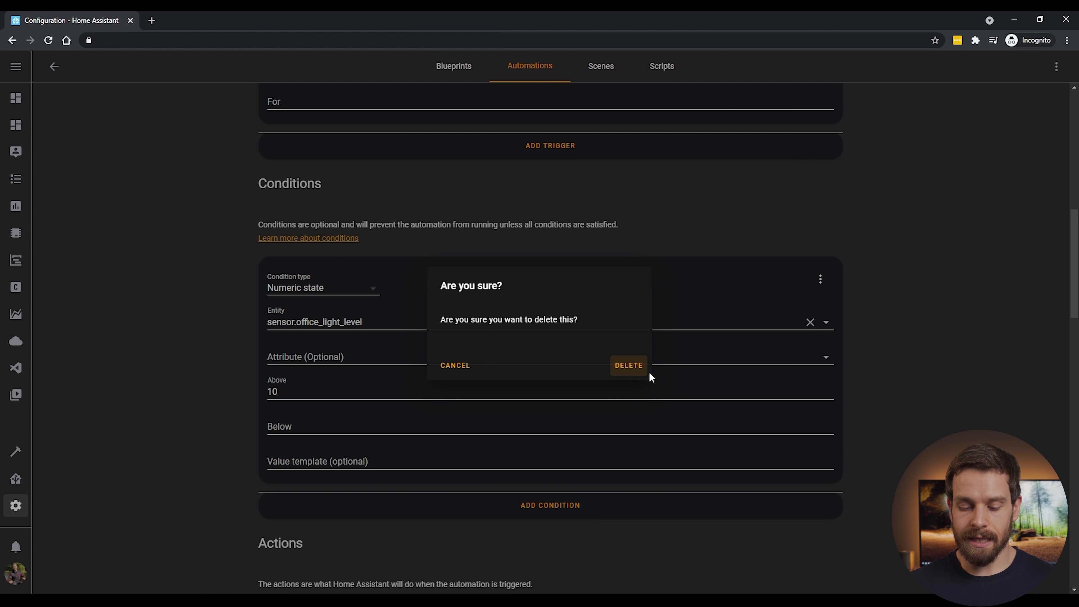
pyautogui.click(635, 366)
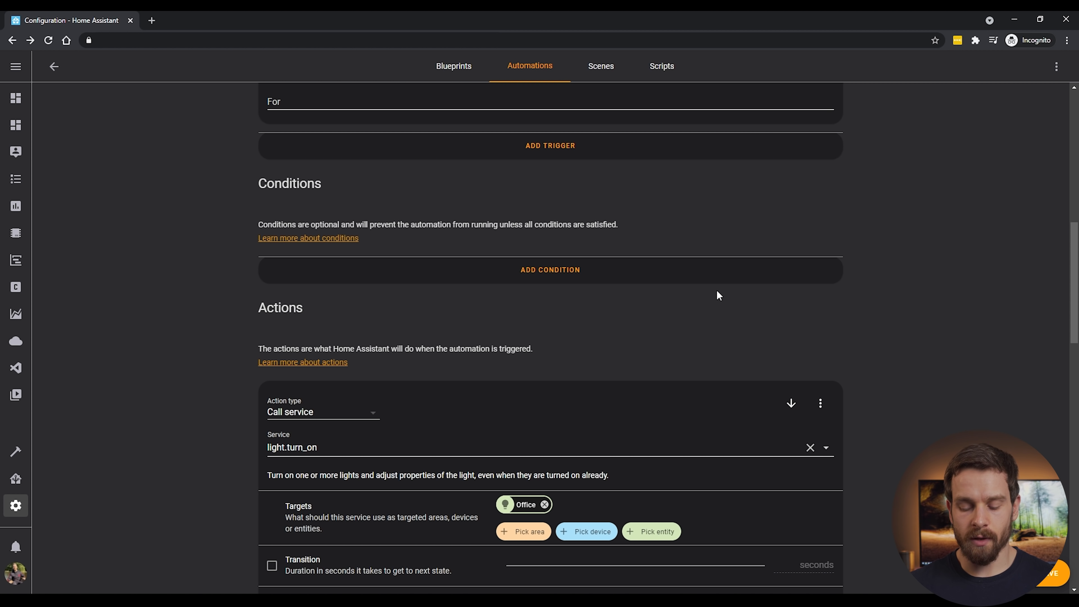
# Step: Delete the automation's existing actions, including the light.turn_on service call, leaving the motion trigger in place
pyautogui.scroll(-3, 717, 289)
pyautogui.click(820, 276)
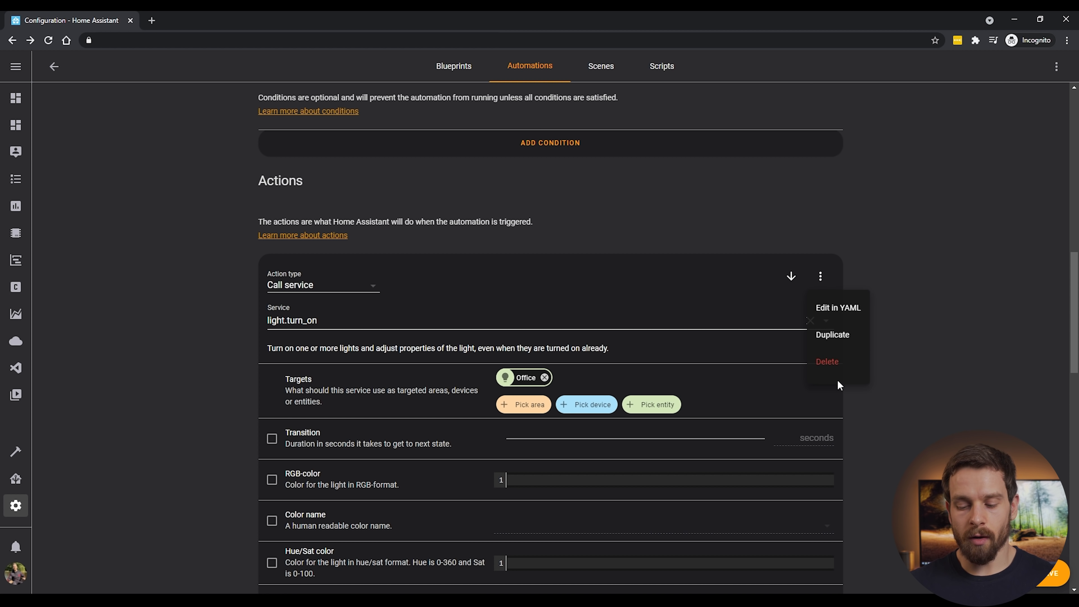
pyautogui.click(835, 362)
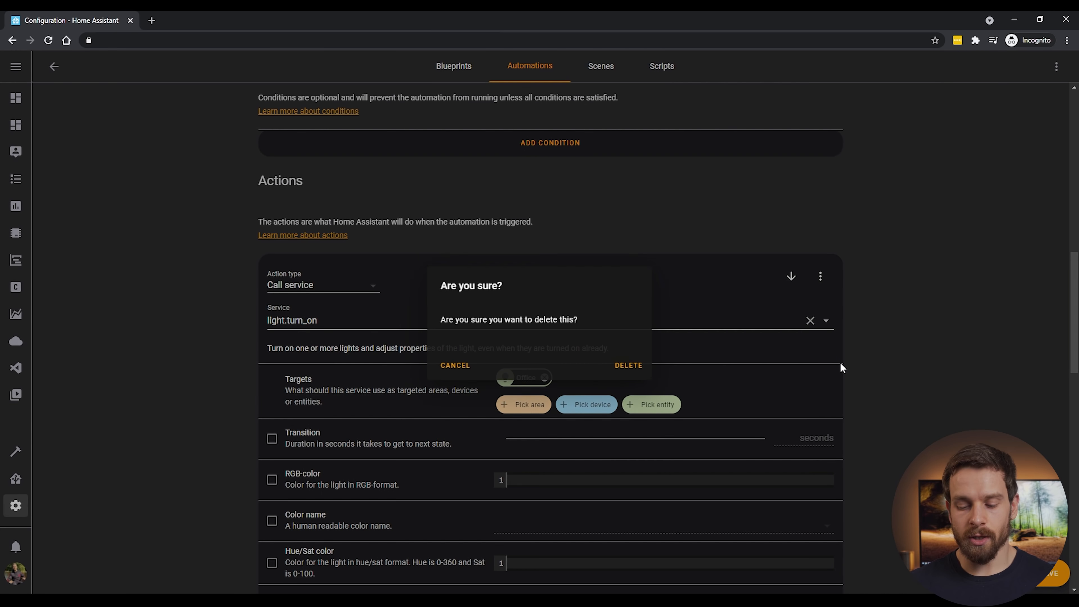
pyautogui.click(633, 367)
pyautogui.scroll(10, 715, 405)
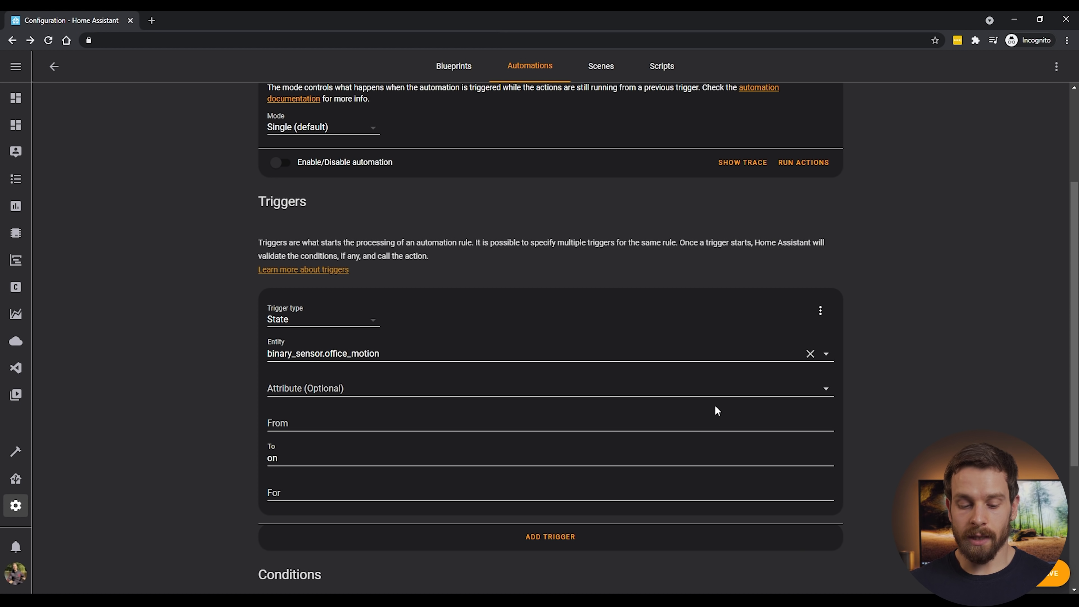
# Step: Add a new action to the automation and set its action type to Choose
pyautogui.scroll(-4, 717, 411)
pyautogui.scroll(2, 717, 411)
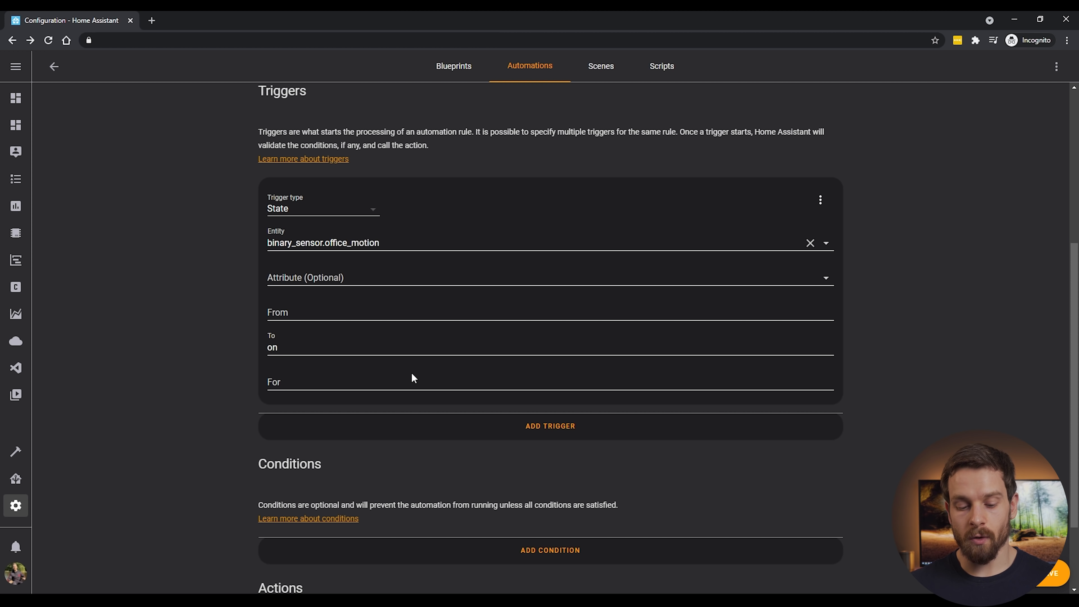
pyautogui.scroll(5, 412, 376)
pyautogui.scroll(-7, 382, 383)
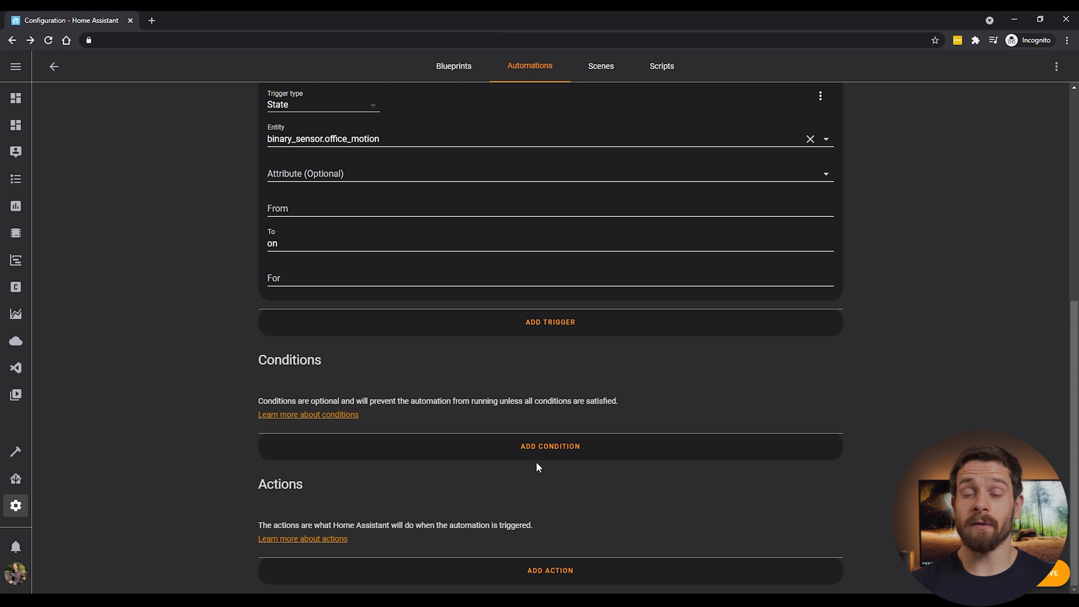
pyautogui.click(559, 570)
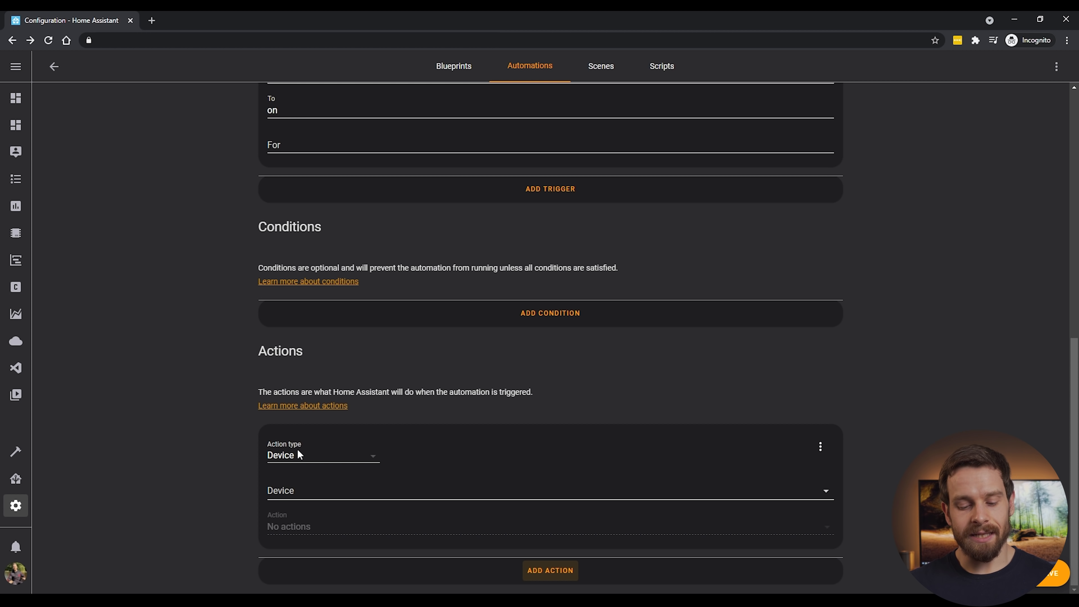
pyautogui.click(299, 455)
pyautogui.scroll(2, 346, 485)
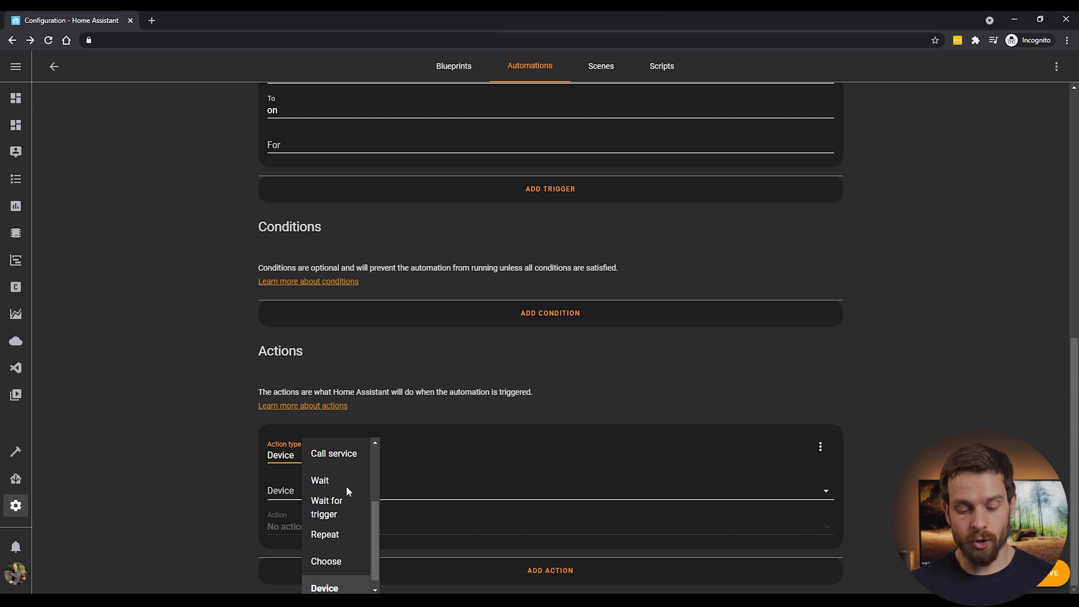
pyautogui.scroll(-2, 342, 540)
pyautogui.click(338, 552)
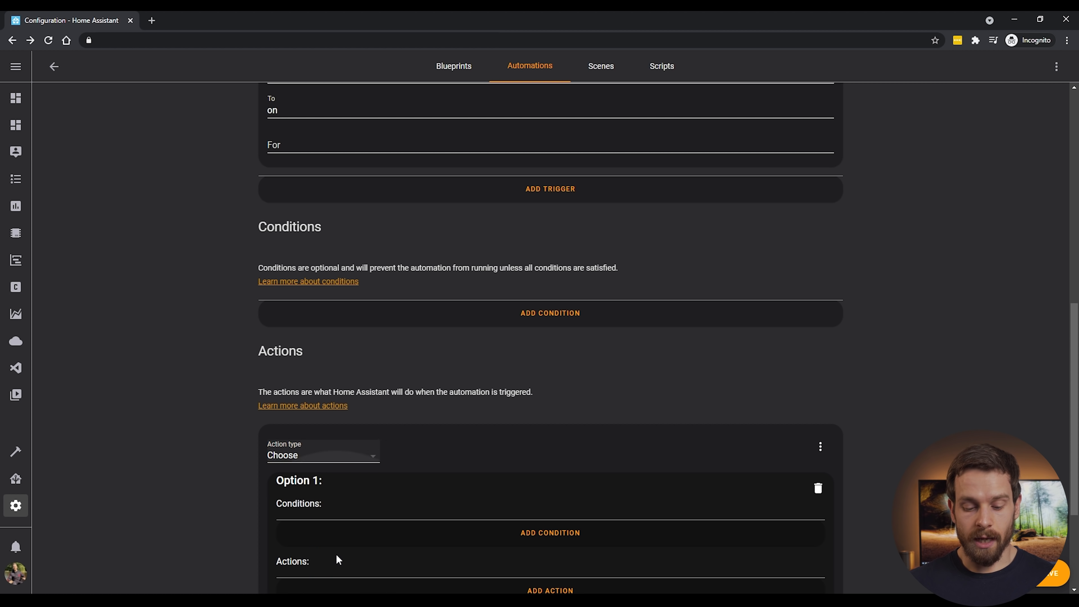
pyautogui.scroll(-4, 169, 466)
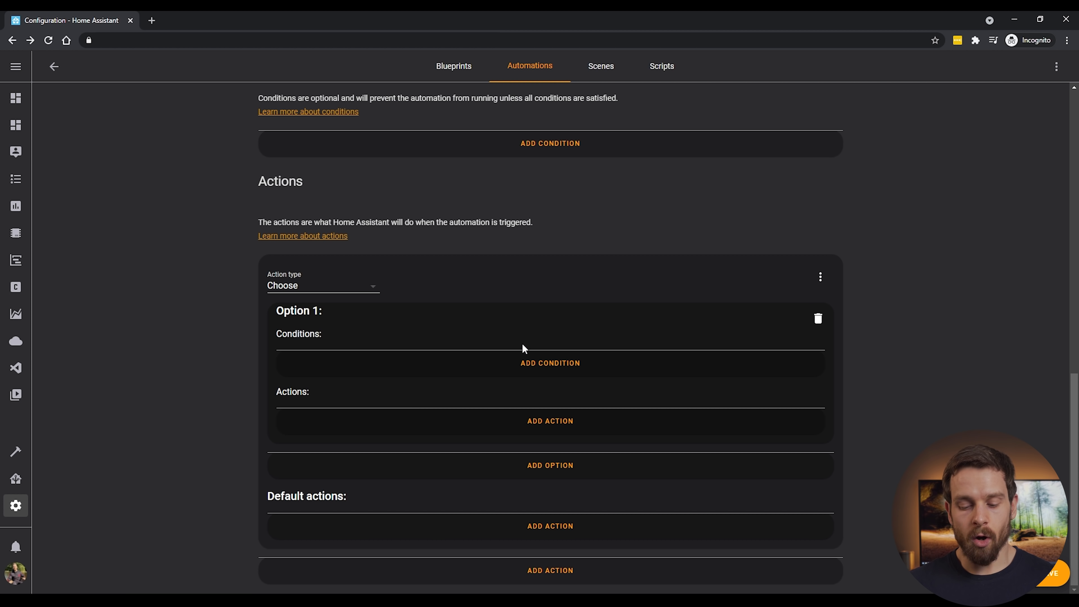
# Step: Add a numeric state condition for sensor.office_light_level to Option 1 of the Choose action
pyautogui.click(566, 373)
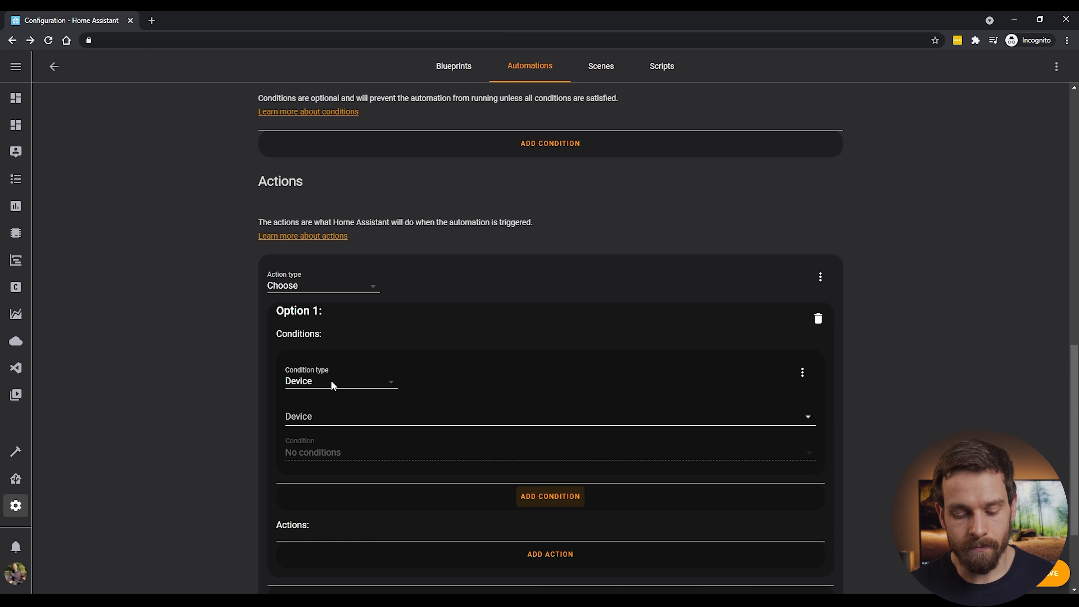
pyautogui.scroll(-3, 330, 378)
pyautogui.click(305, 268)
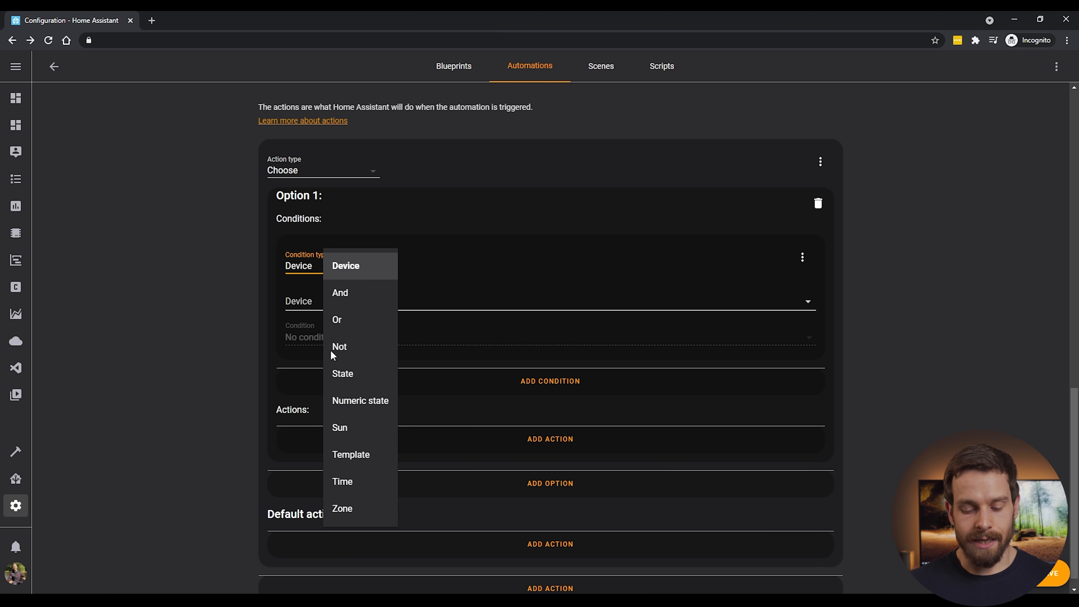
pyautogui.click(378, 403)
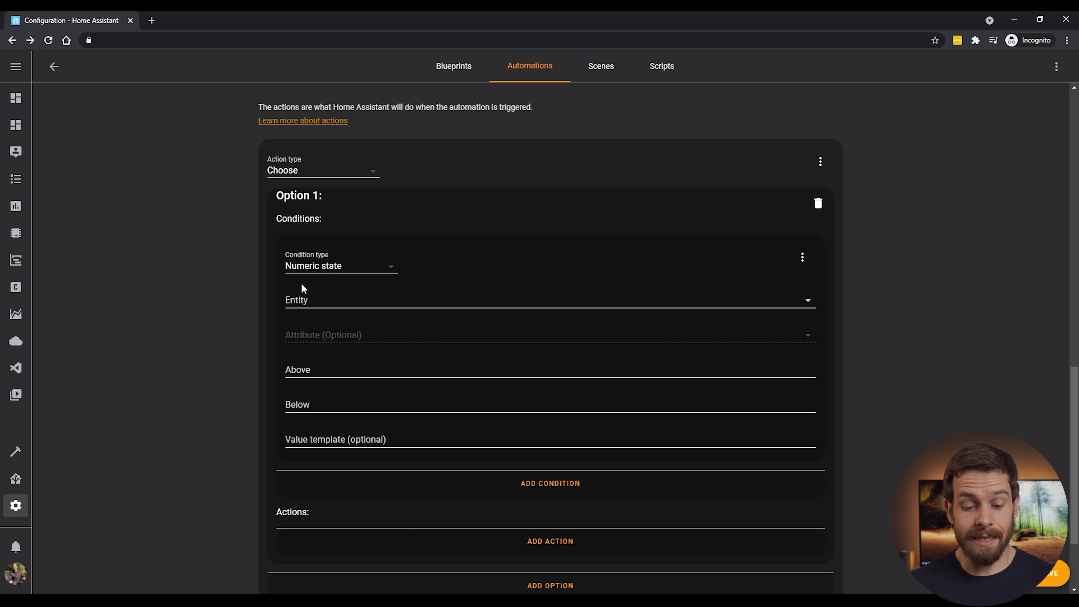
pyautogui.click(313, 300)
pyautogui.write('office')
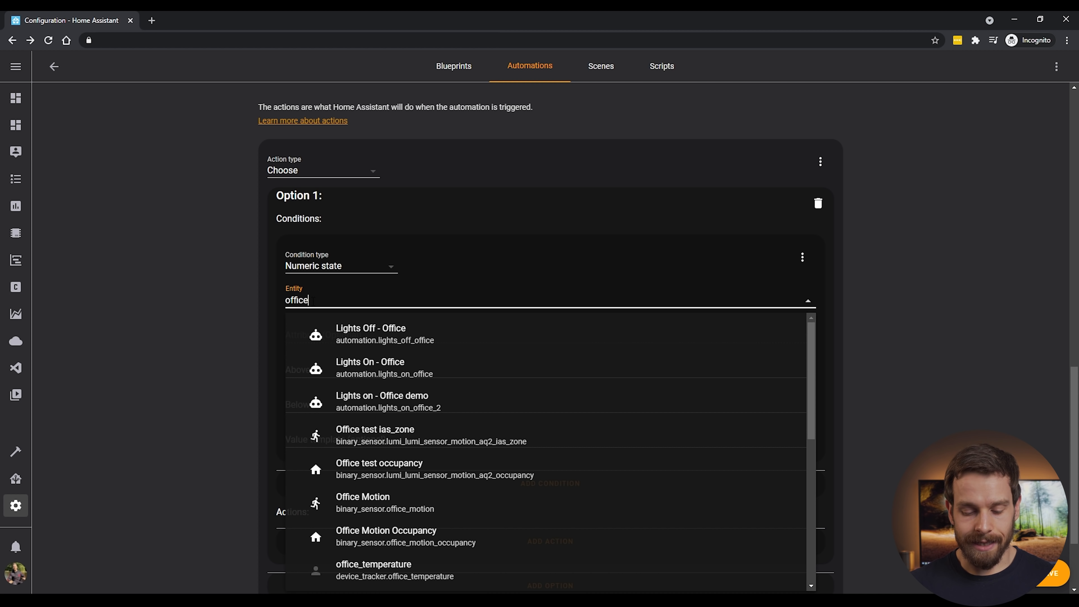
pyautogui.write(' light')
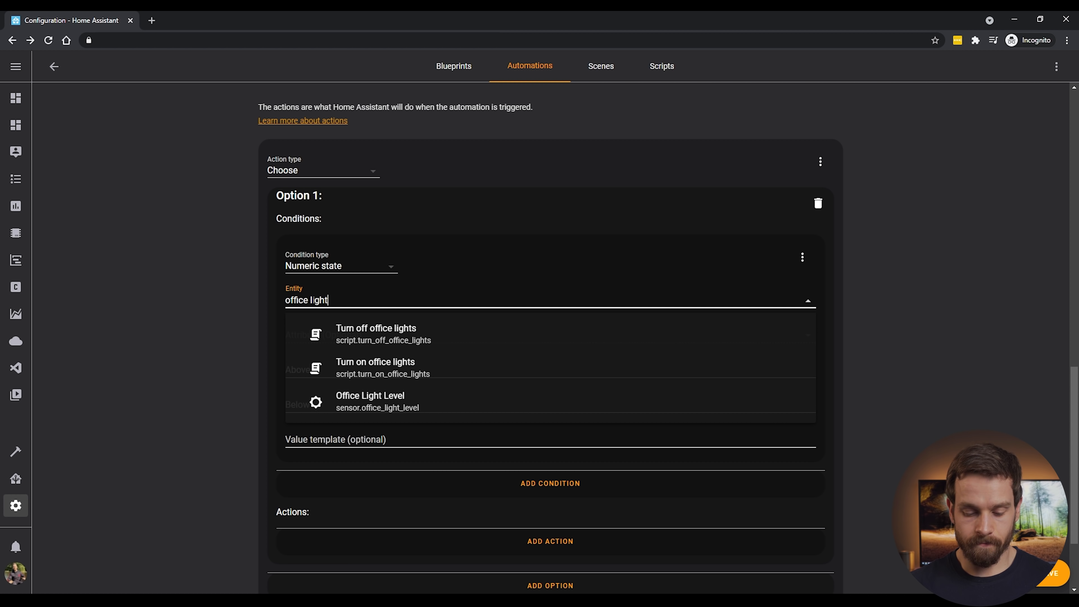
pyautogui.click(385, 400)
# Step: Set Option 1's light level condition to above 25 and below 100
pyautogui.click(231, 384)
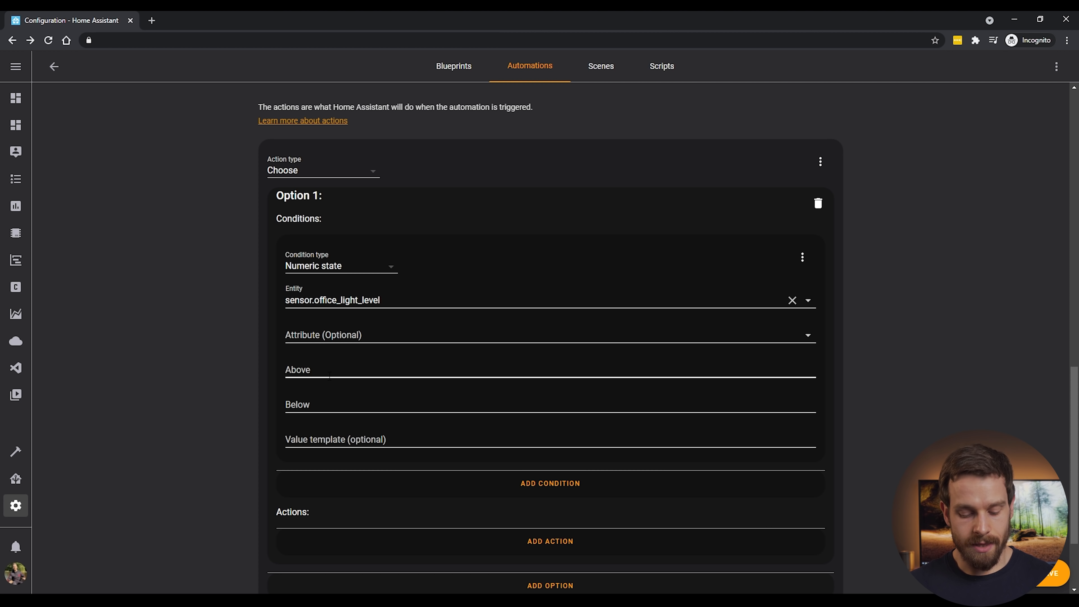
pyautogui.write('25')
pyautogui.press('Tab')
pyautogui.write('100')
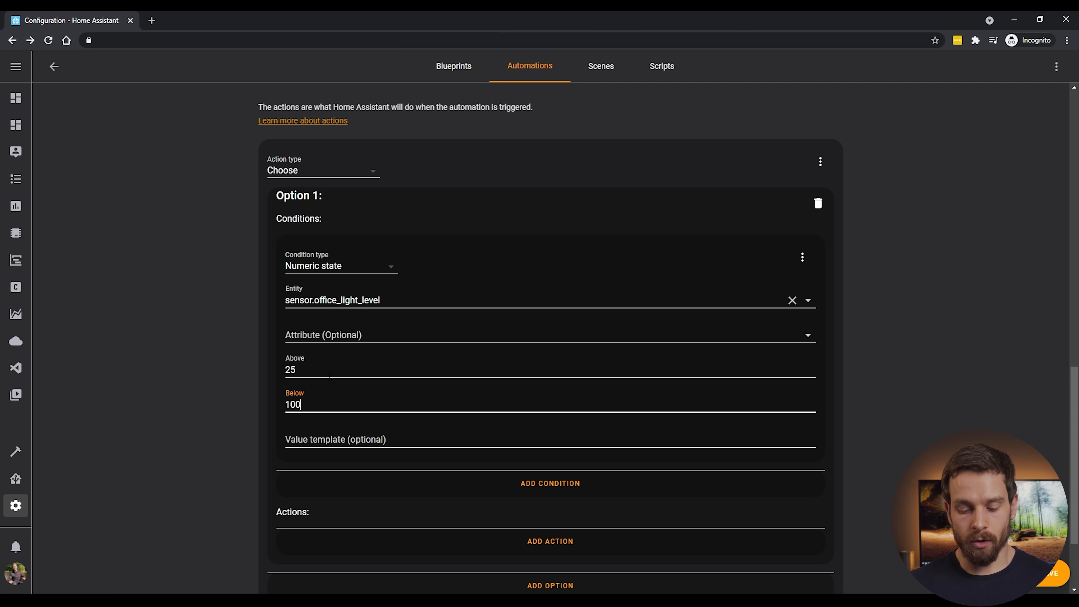
pyautogui.click(235, 434)
# Step: Add an action to Option 1 and set its action type to Call service
pyautogui.scroll(-3, 234, 435)
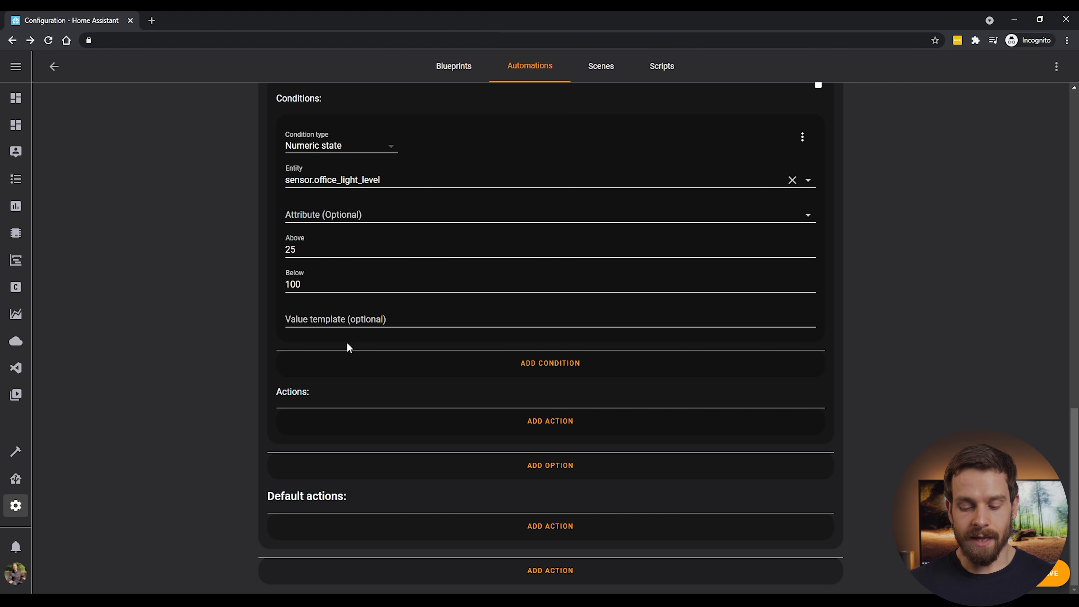
pyautogui.click(537, 420)
pyautogui.scroll(-2, 167, 409)
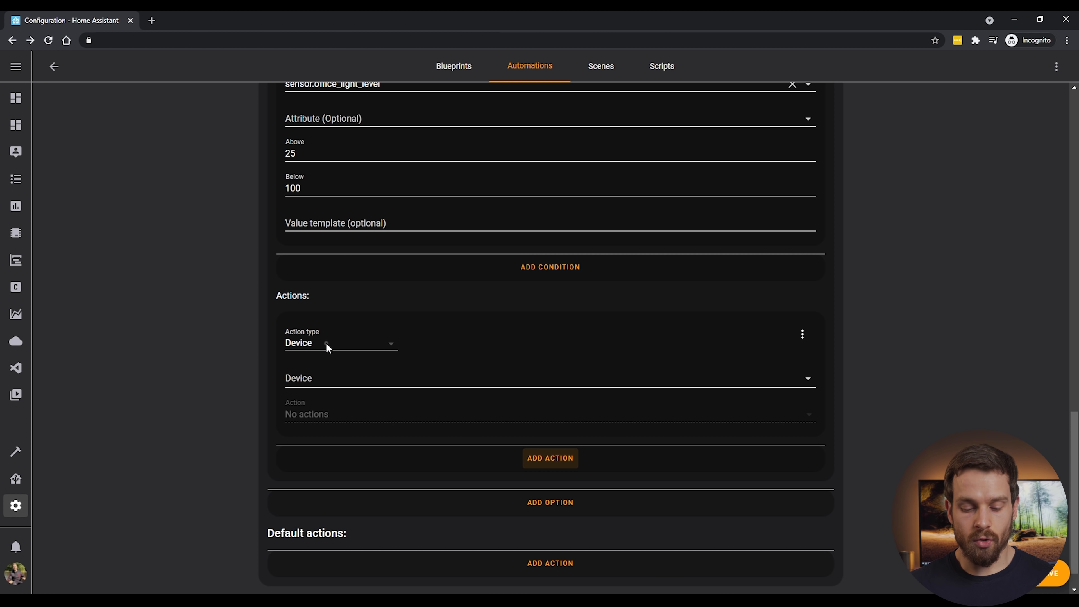
pyautogui.click(328, 345)
pyautogui.click(355, 455)
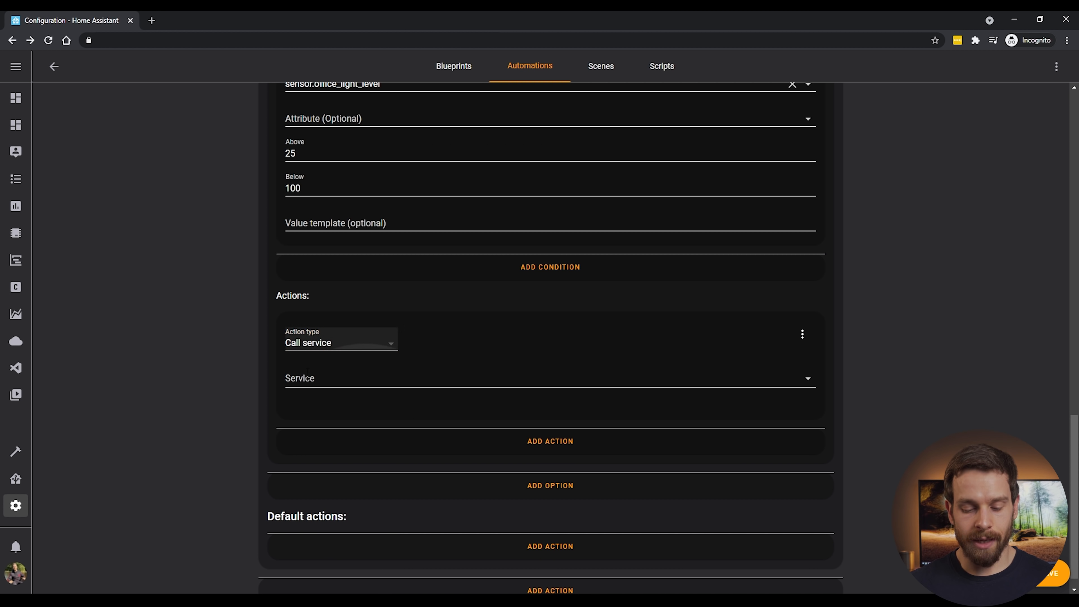
pyautogui.click(321, 379)
pyautogui.write('office lig')
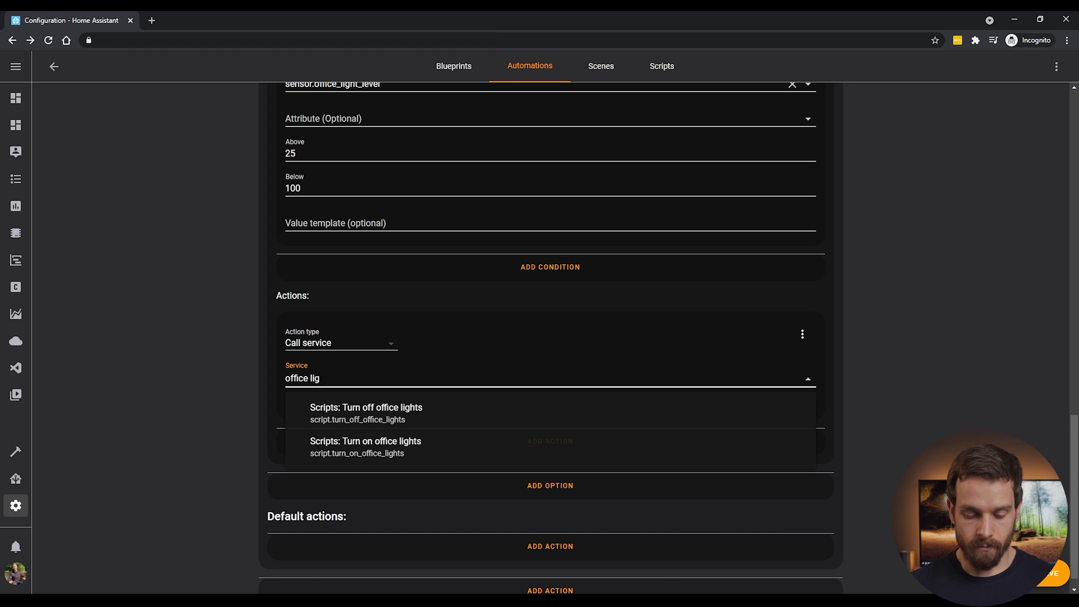
pyautogui.hotkey('ctrl', 'a')
pyautogui.press('BackSpace')
pyautogui.write('ca')
pyautogui.press('BackSpace')
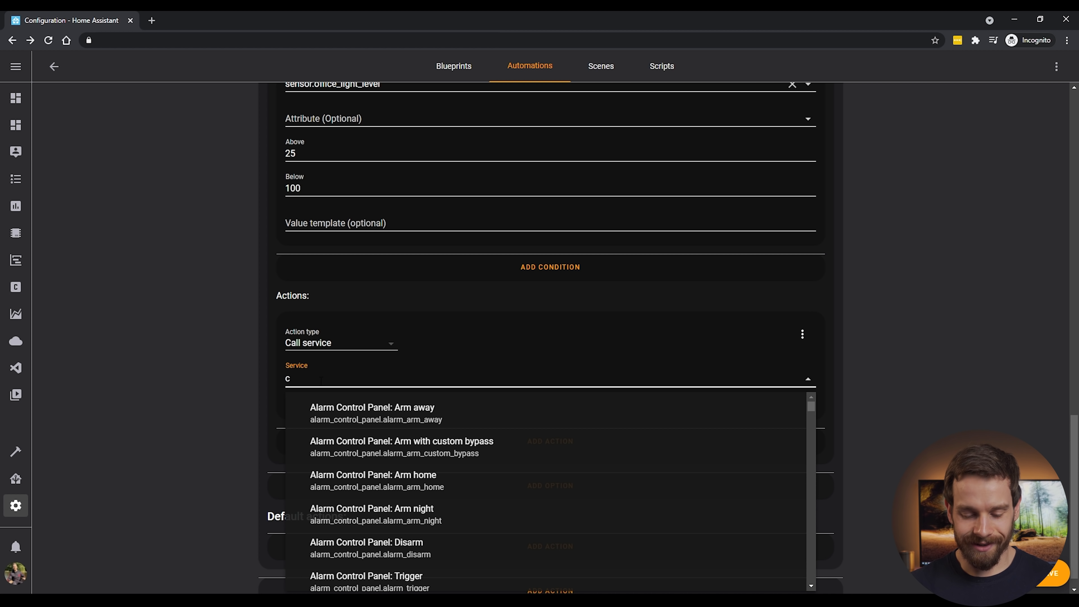
pyautogui.press('BackSpace')
# Step: Set Option 1's service call to Light: Turn on and target the Office light entity (light.office)
pyautogui.write('light')
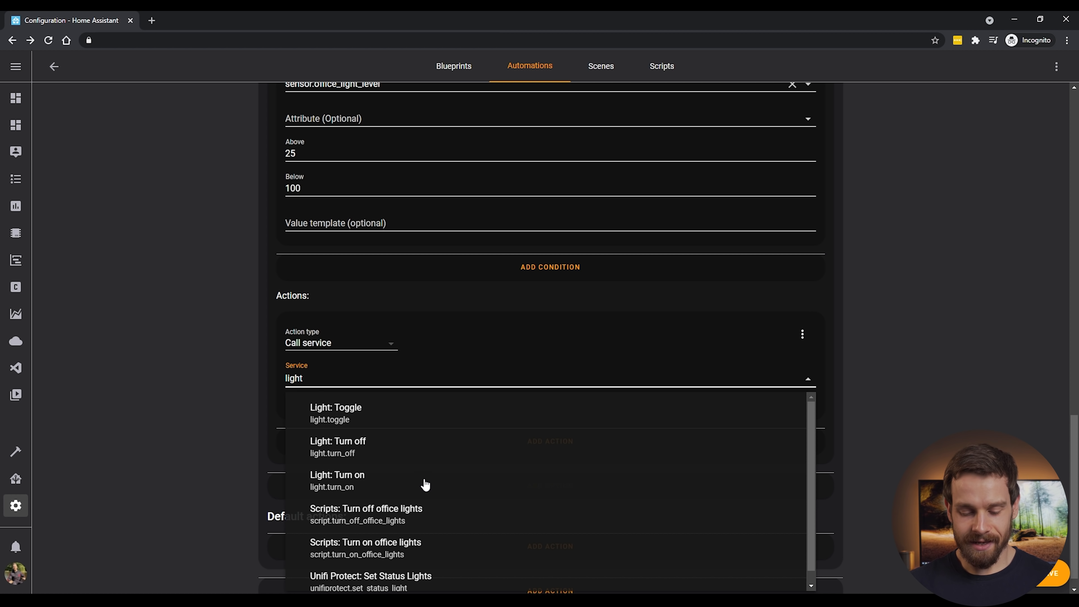
pyautogui.click(434, 487)
pyautogui.scroll(-5, 244, 413)
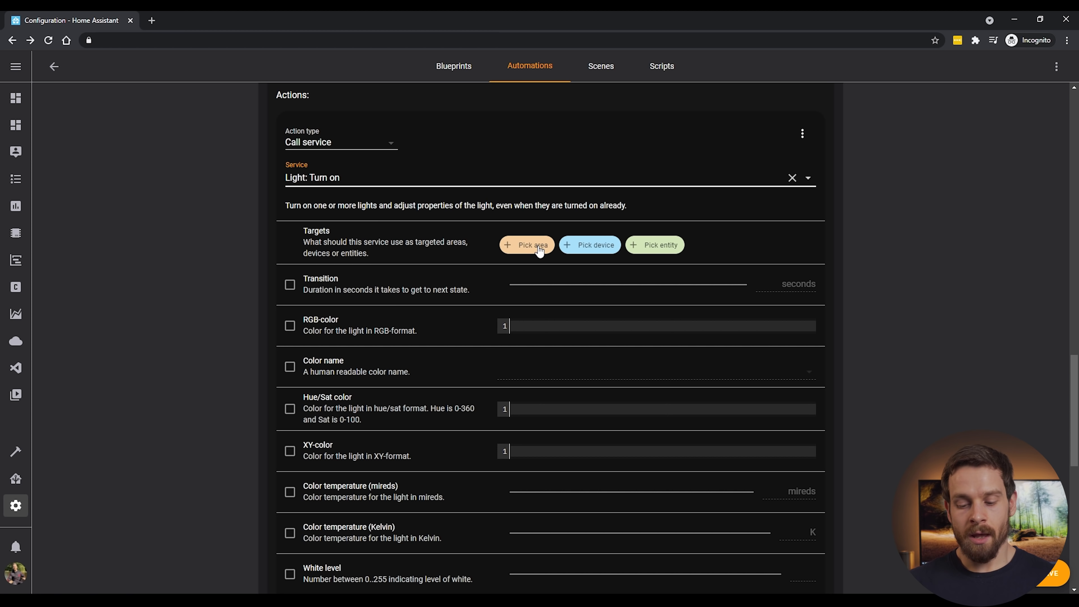
pyautogui.click(664, 244)
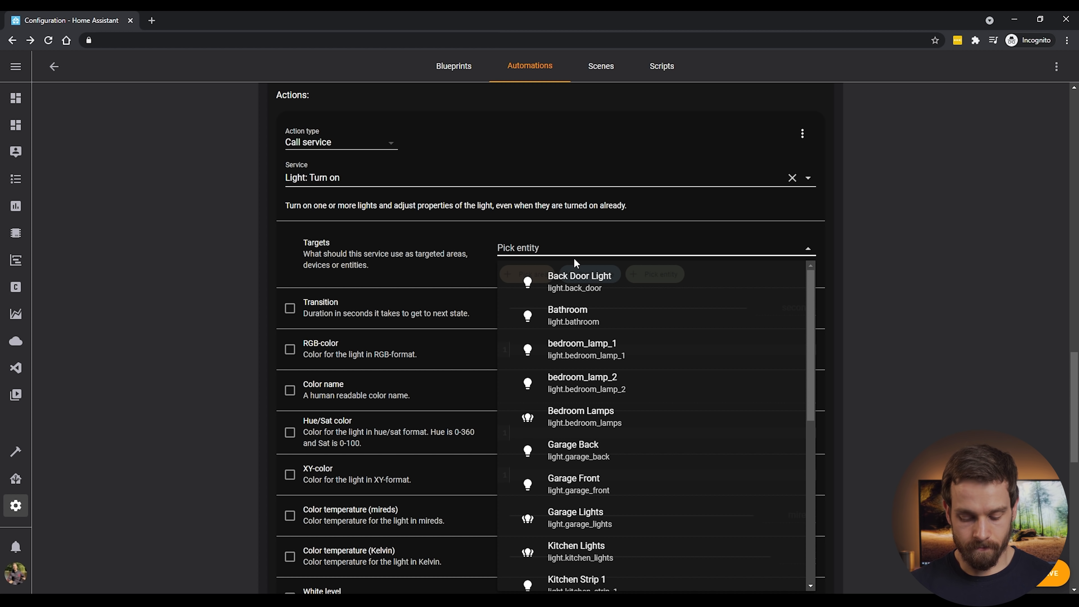
pyautogui.write('office')
pyautogui.click(629, 282)
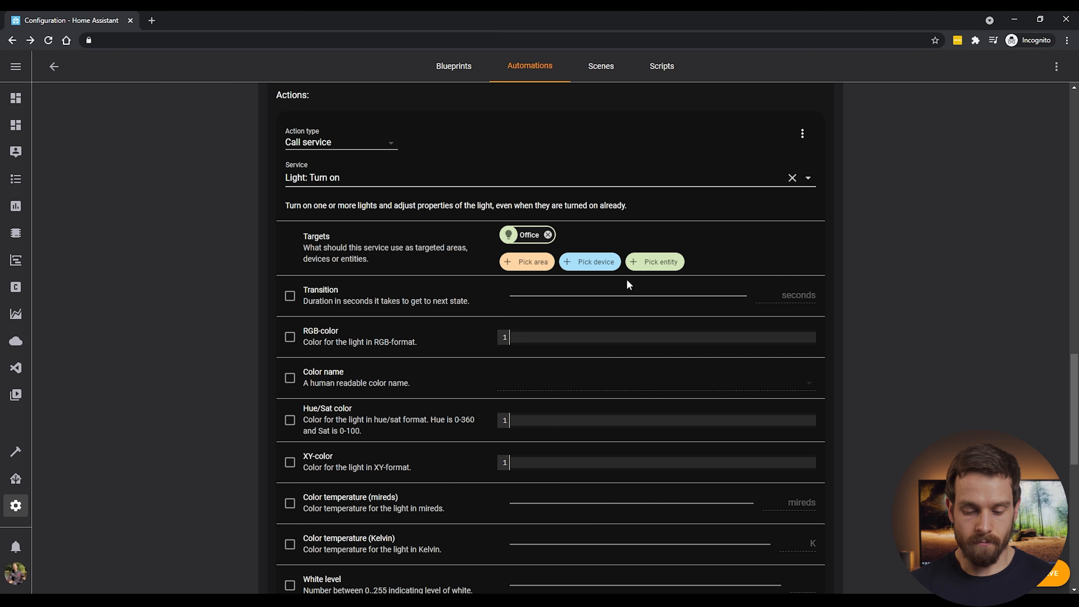
# Step: Enable the percentage brightness setting for Option 1's Light: Turn on call and set it to 50%
pyautogui.scroll(-4, 159, 268)
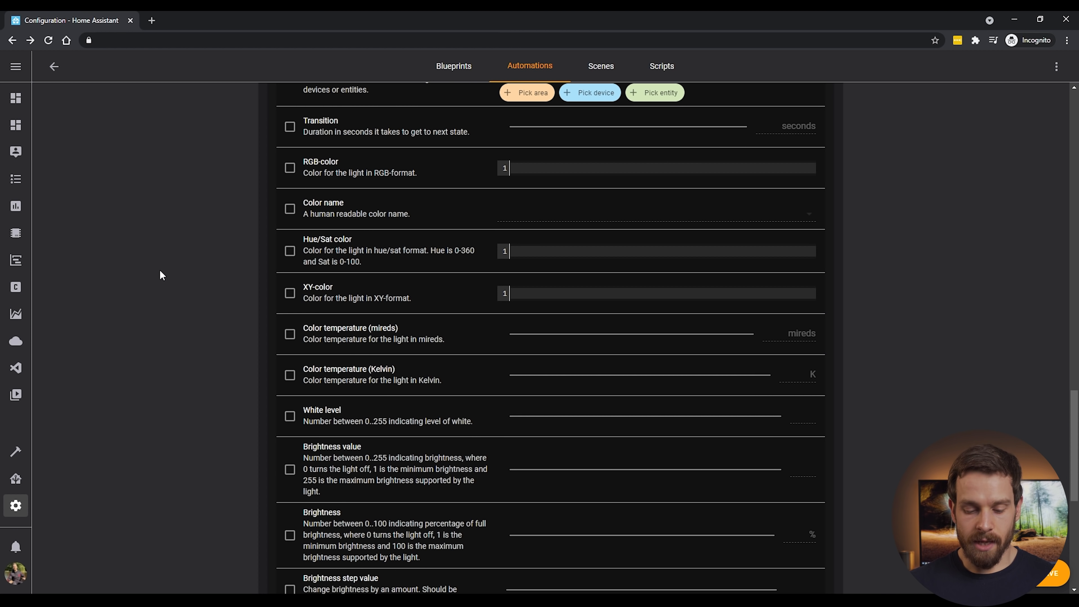
pyautogui.scroll(-4, 190, 420)
pyautogui.scroll(-1, 190, 420)
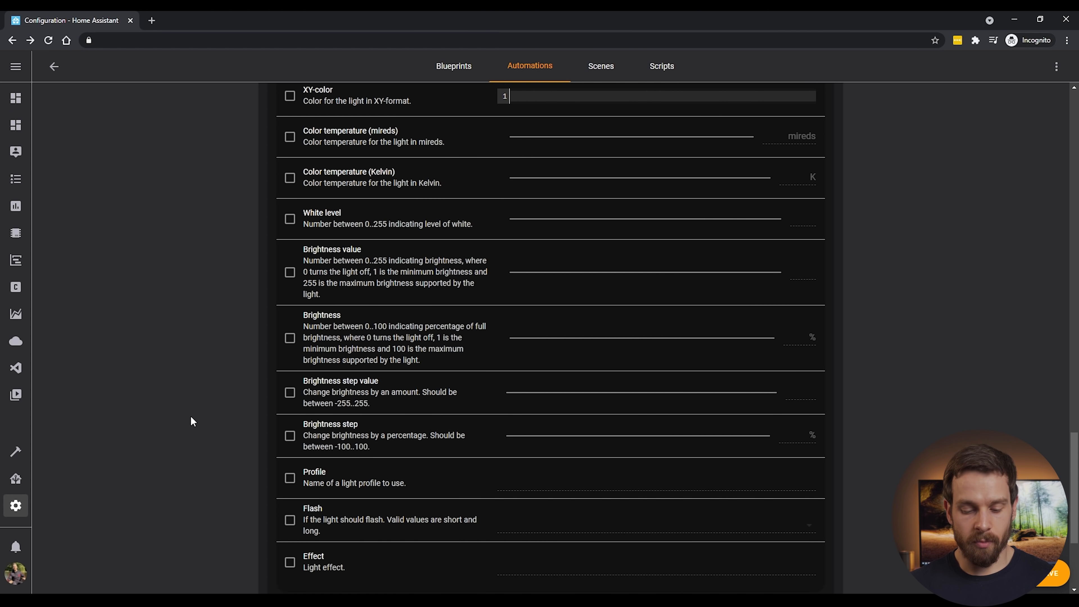
pyautogui.click(290, 339)
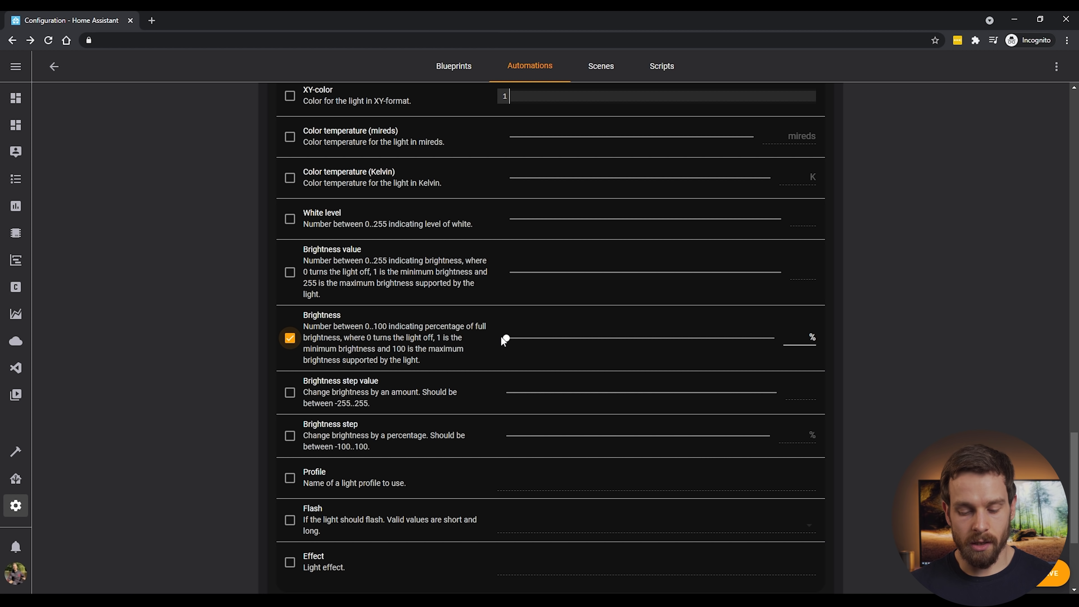
pyautogui.moveTo(508, 340); pyautogui.dragTo(641, 339)
# Step: Add Option 2 to the Choose action with a numeric state condition for sensor.office_light_level
pyautogui.scroll(-5, 935, 265)
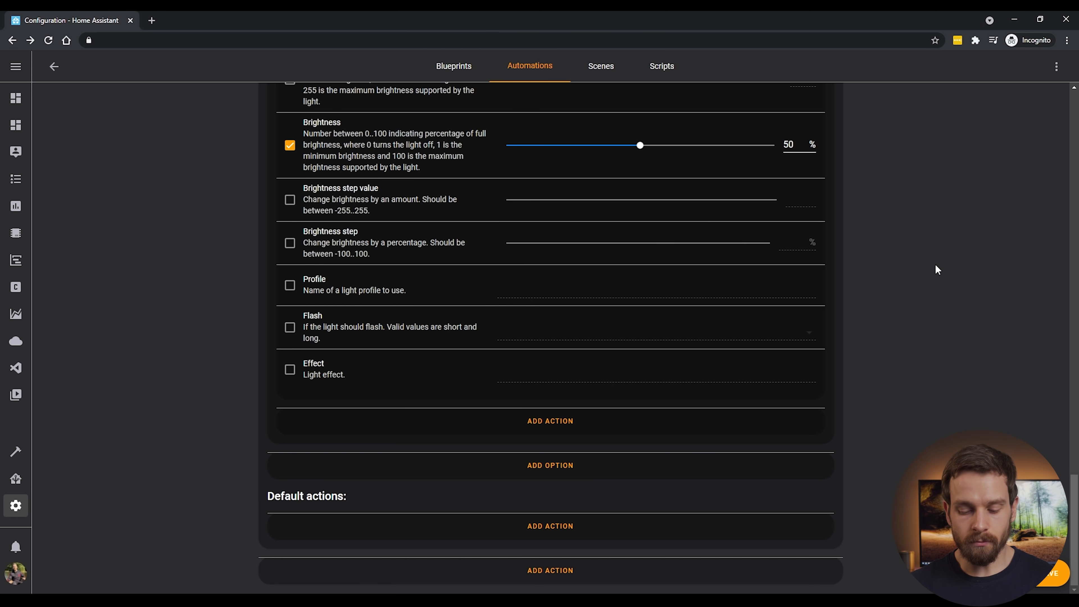
pyautogui.click(570, 466)
pyautogui.scroll(-3, 568, 465)
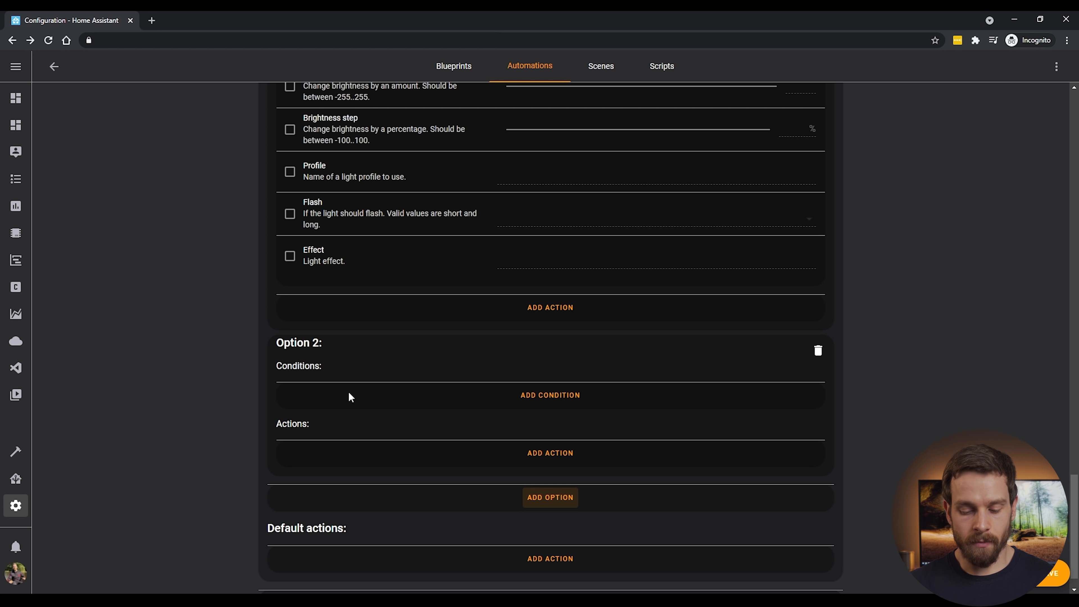
pyautogui.click(560, 404)
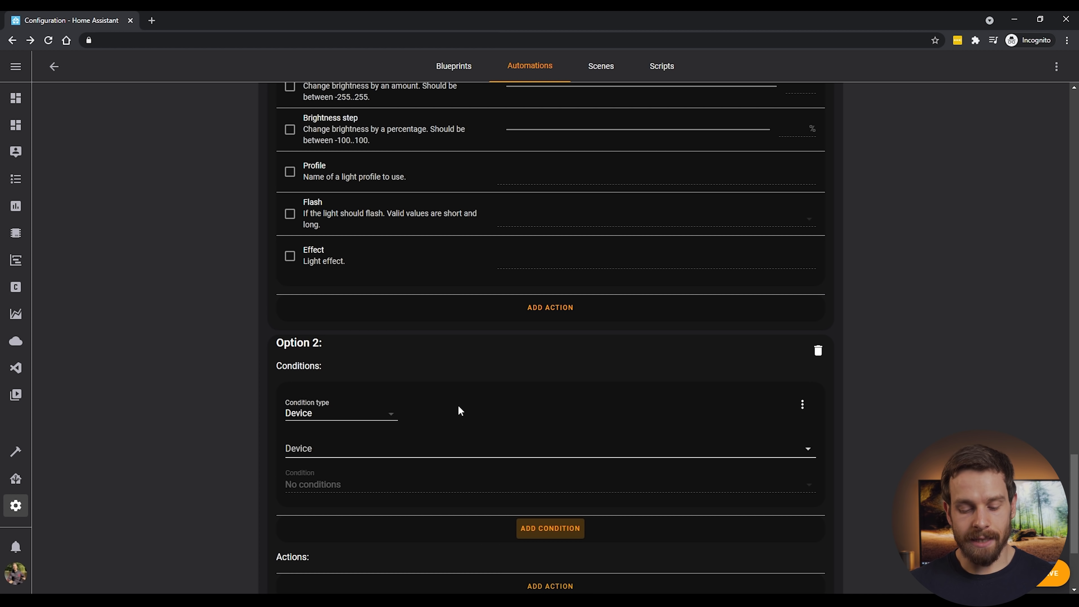
pyautogui.click(308, 412)
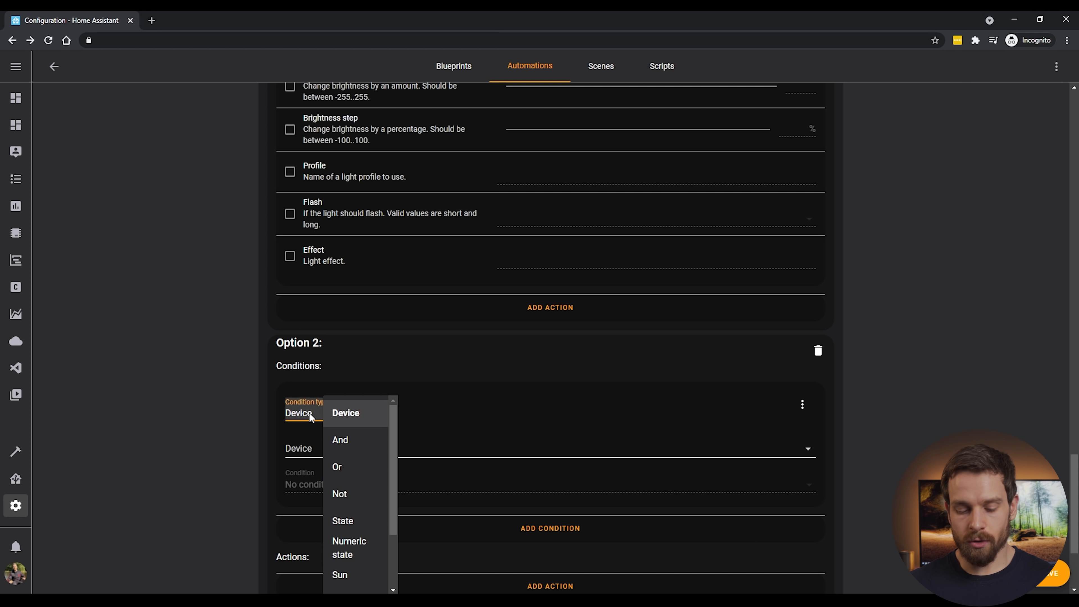
pyautogui.click(357, 547)
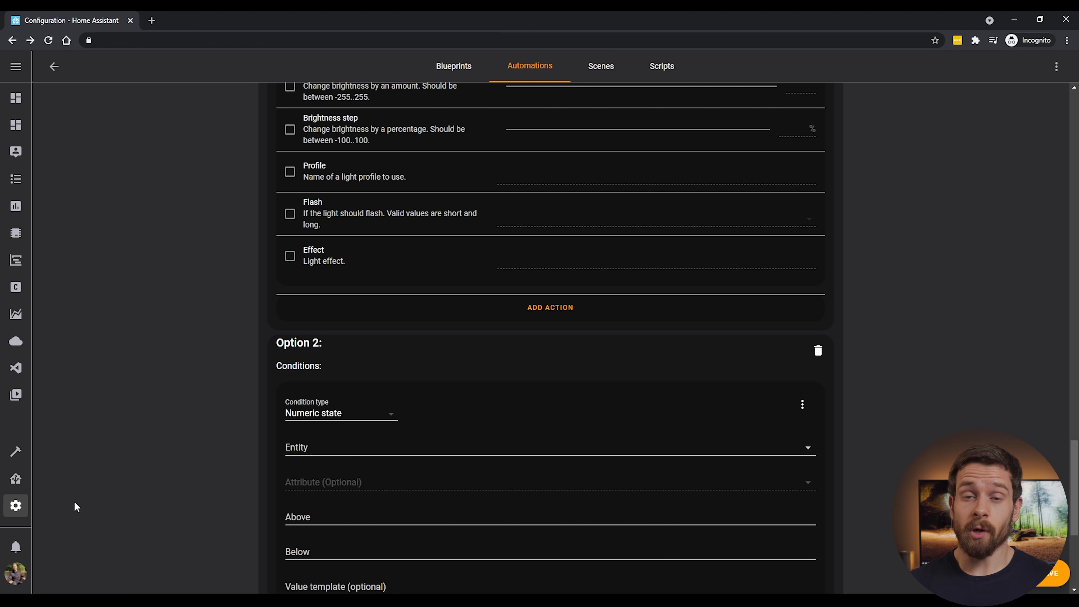
pyautogui.scroll(-3, 74, 503)
pyautogui.click(359, 328)
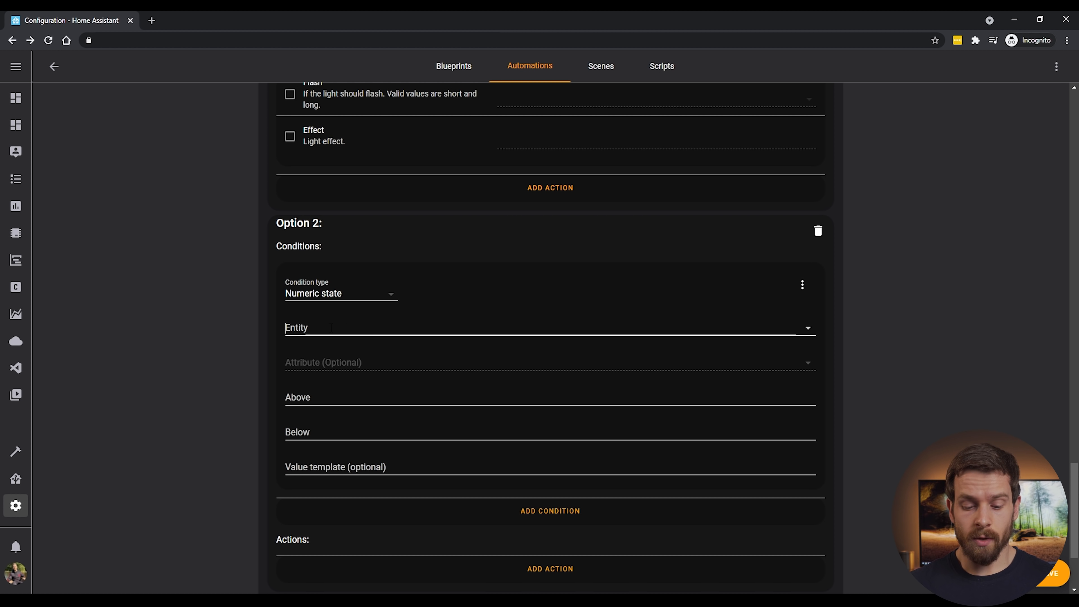
pyautogui.write('office light')
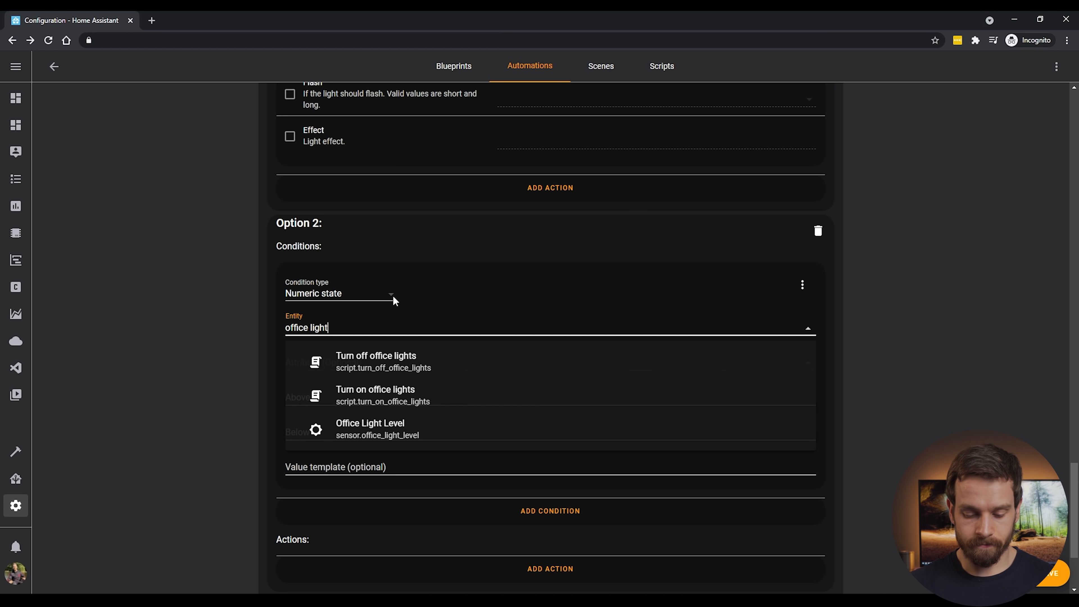
pyautogui.click(373, 439)
pyautogui.scroll(-2, 313, 405)
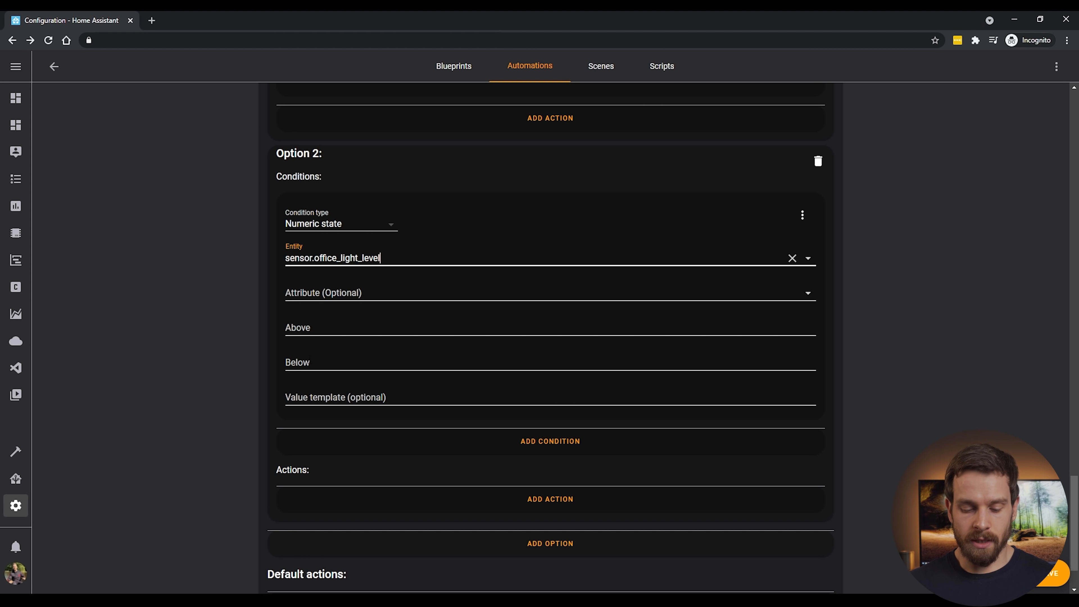
pyautogui.click(322, 329)
pyautogui.write('25')
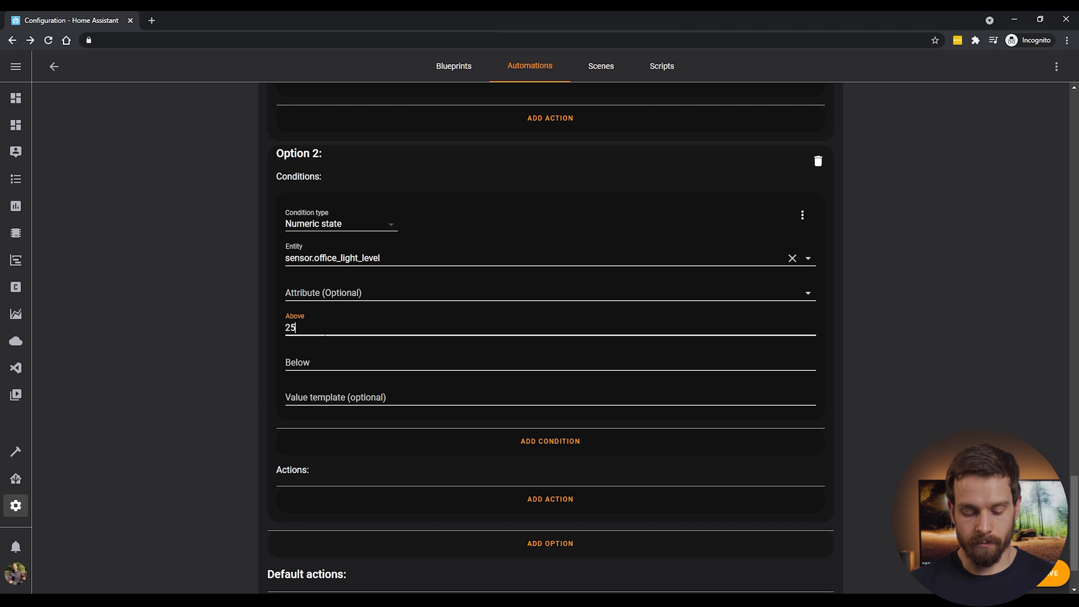
pyautogui.press('BackSpace')
pyautogui.press('BackSpace')
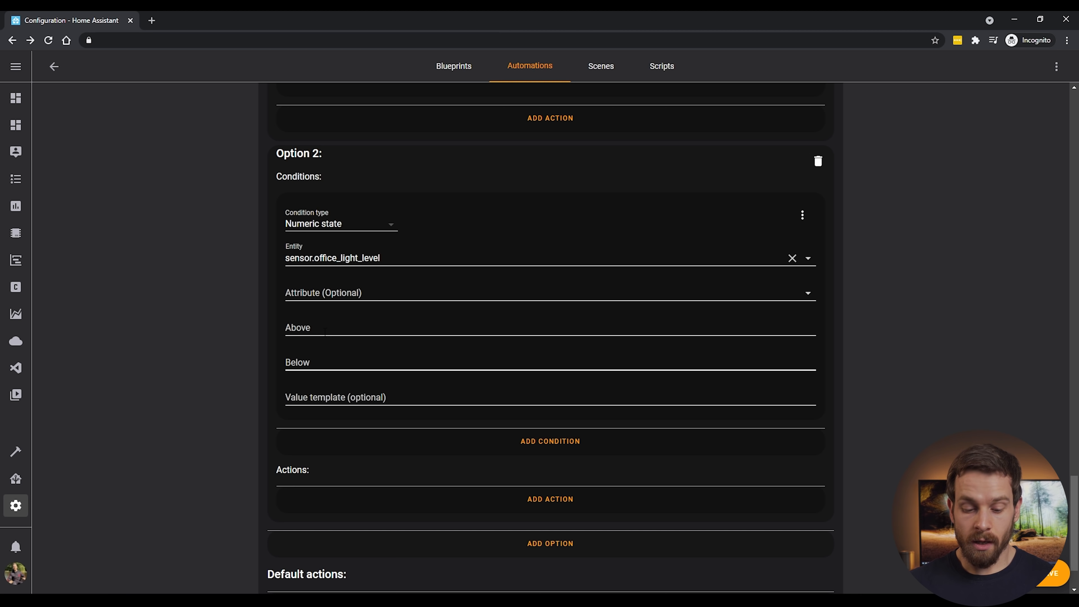
# Step: Set Option 2's light level condition to below 25
pyautogui.write('25')
pyautogui.click(221, 368)
# Step: Add a Call service action to Option 2 using the Light: Turn on service
pyautogui.scroll(-2, 221, 368)
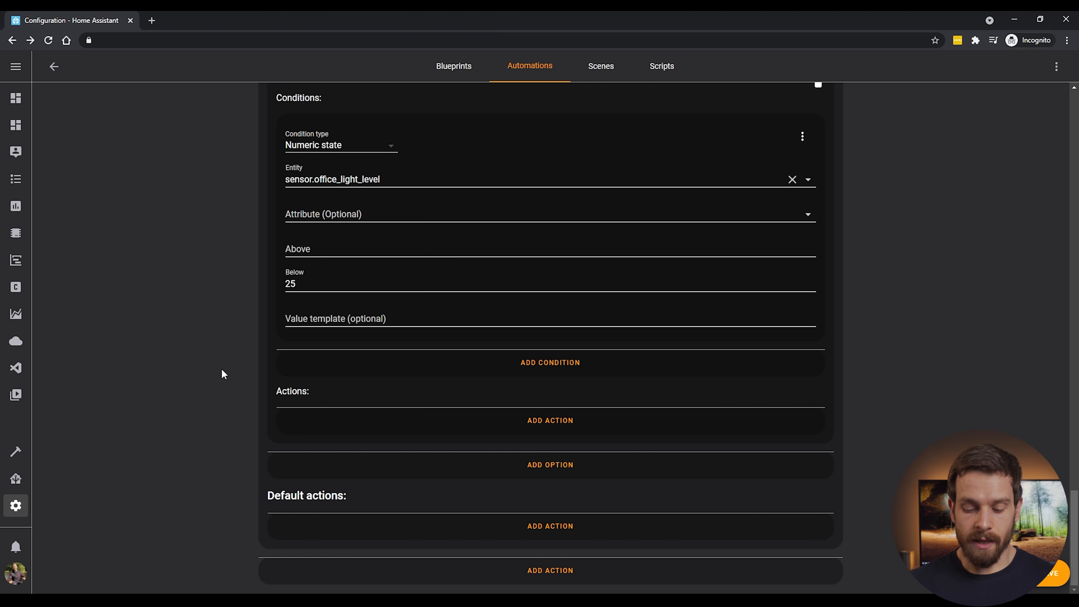
pyautogui.click(547, 420)
pyautogui.scroll(-3, 232, 472)
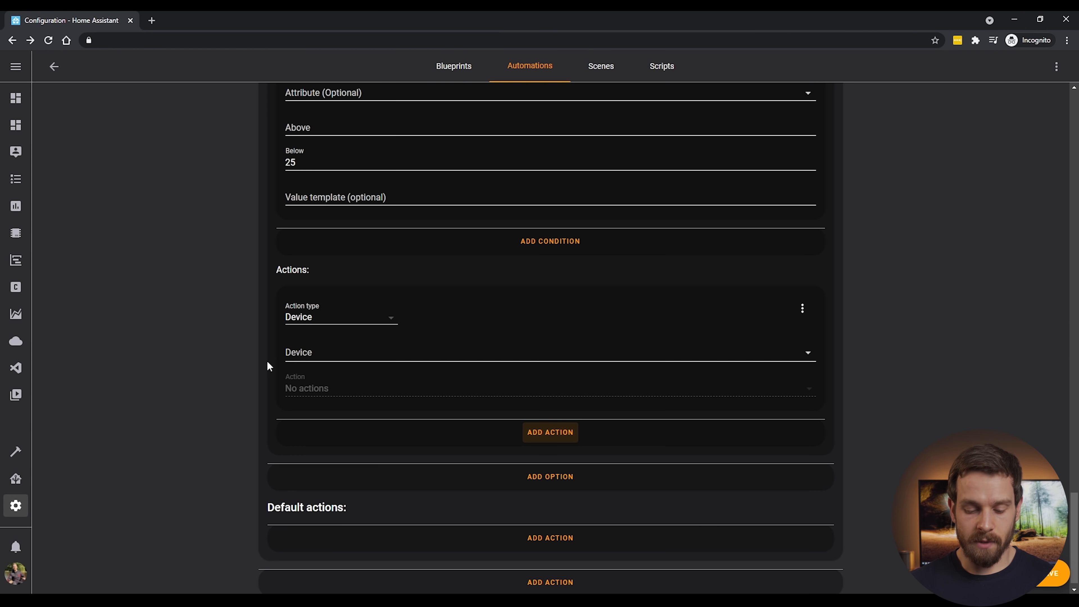
pyautogui.click(316, 327)
pyautogui.click(361, 424)
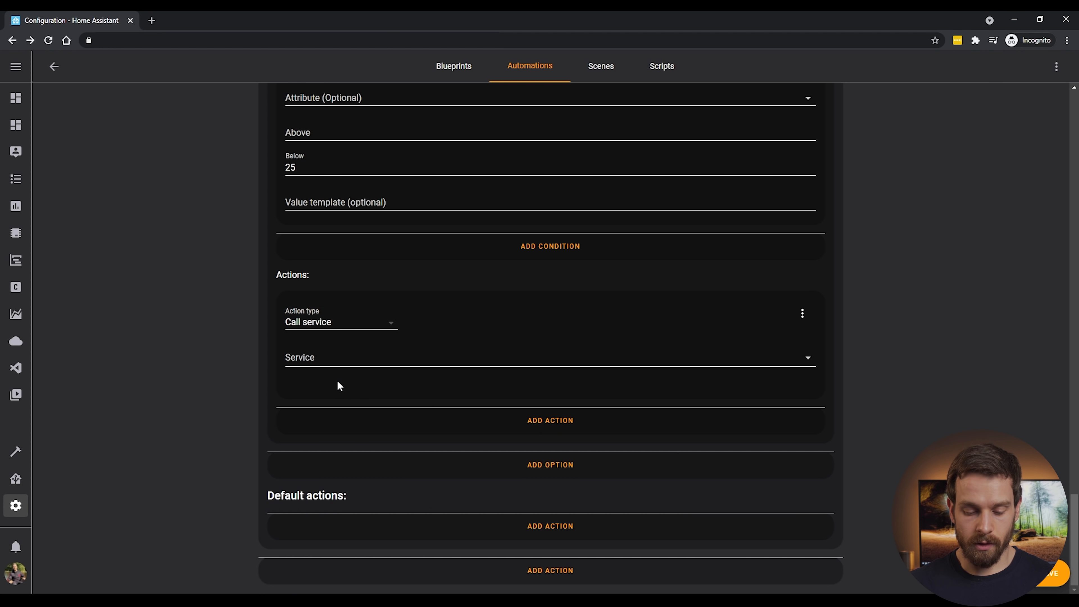
pyautogui.click(335, 358)
pyautogui.write('light.')
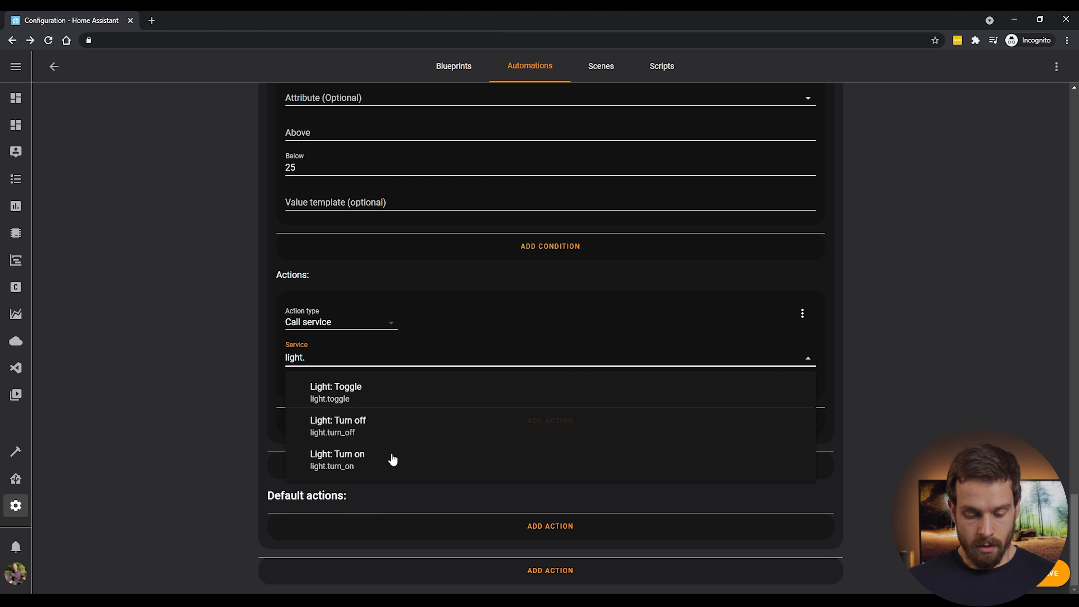
pyautogui.click(391, 457)
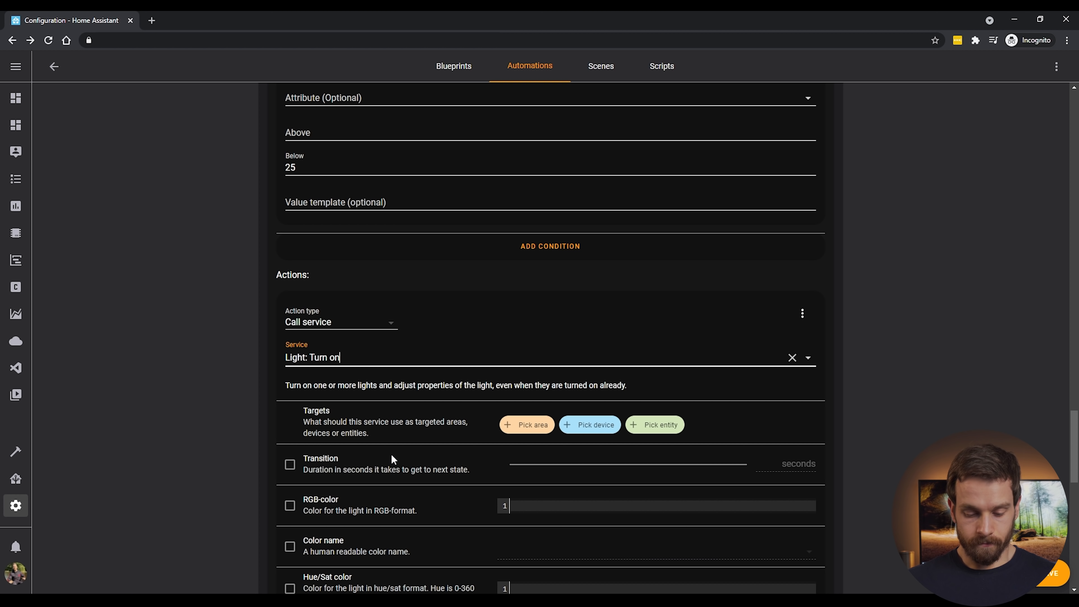
# Step: Target the Office light entity (light.office) in Option 2's service call and set its brightness to 100%
pyautogui.scroll(-2, 416, 424)
pyautogui.click(655, 337)
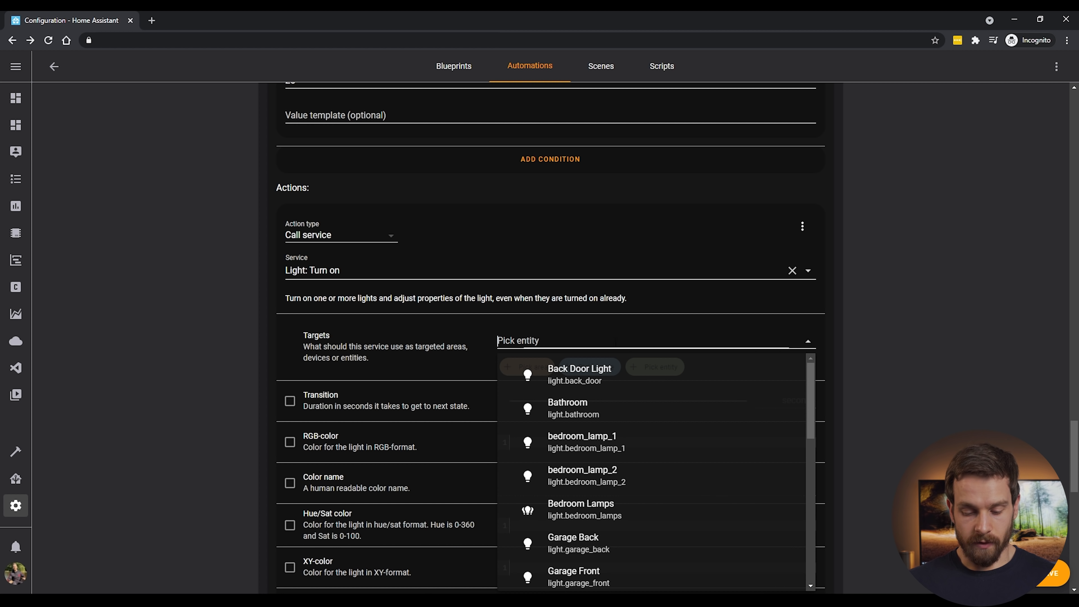
pyautogui.write('office')
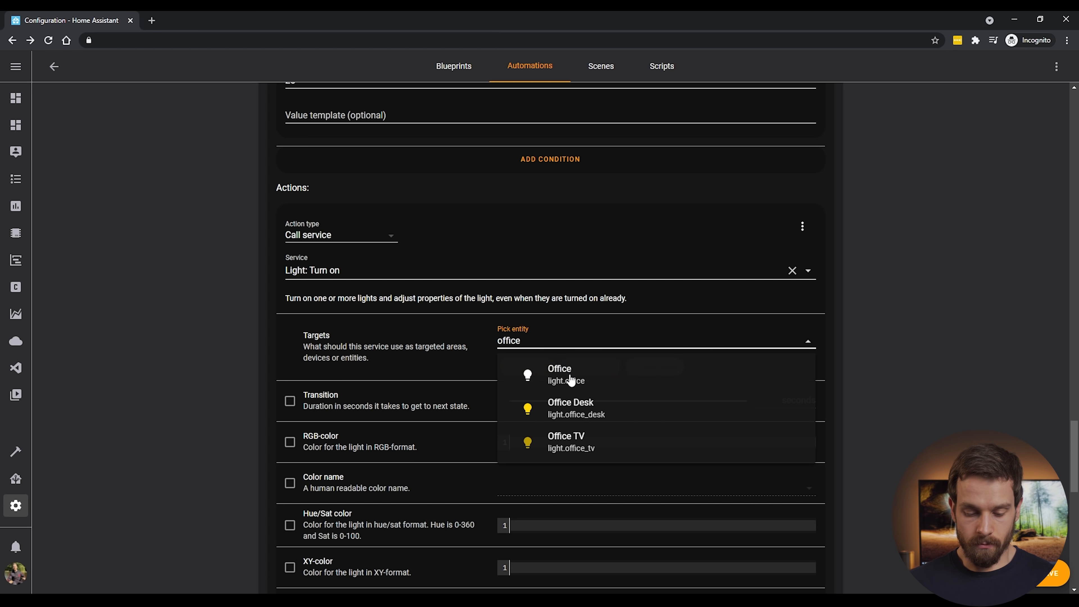
pyautogui.click(567, 379)
pyautogui.scroll(-7, 346, 479)
pyautogui.scroll(-2, 346, 478)
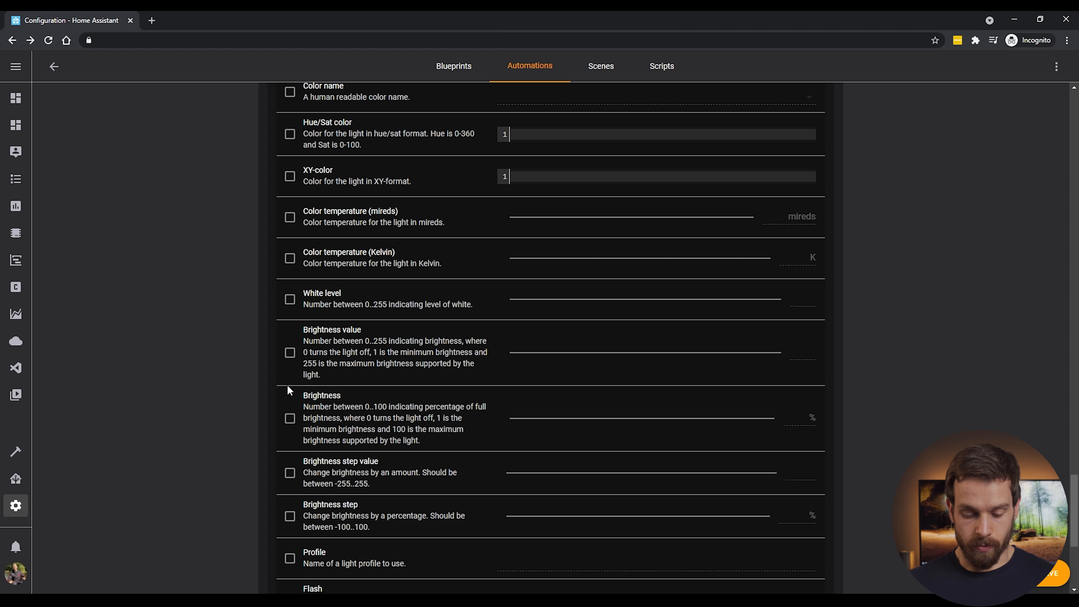
pyautogui.click(283, 420)
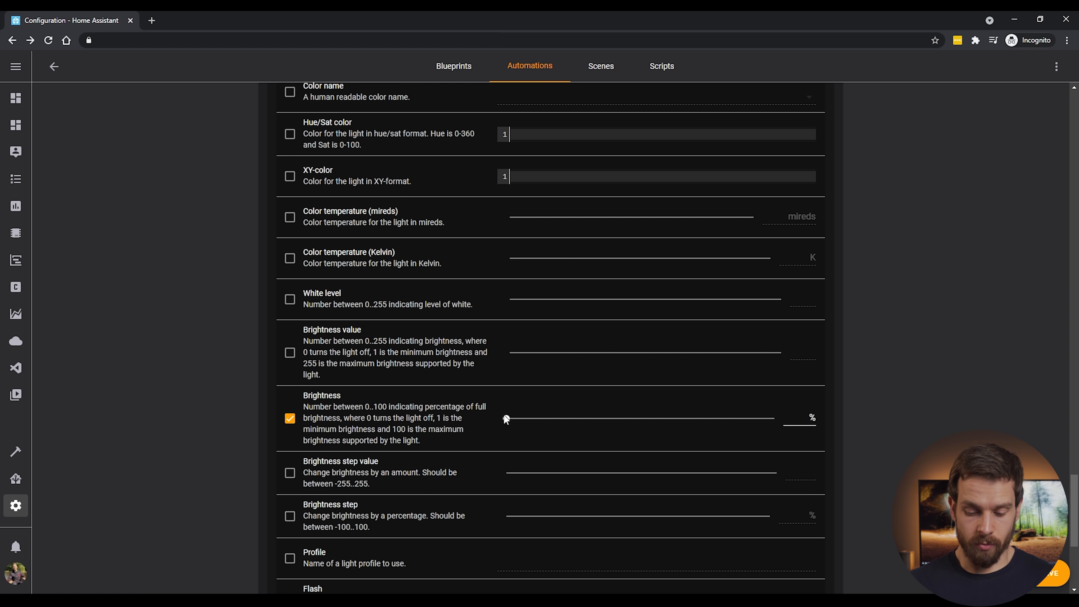
pyautogui.moveTo(506, 422); pyautogui.dragTo(873, 424)
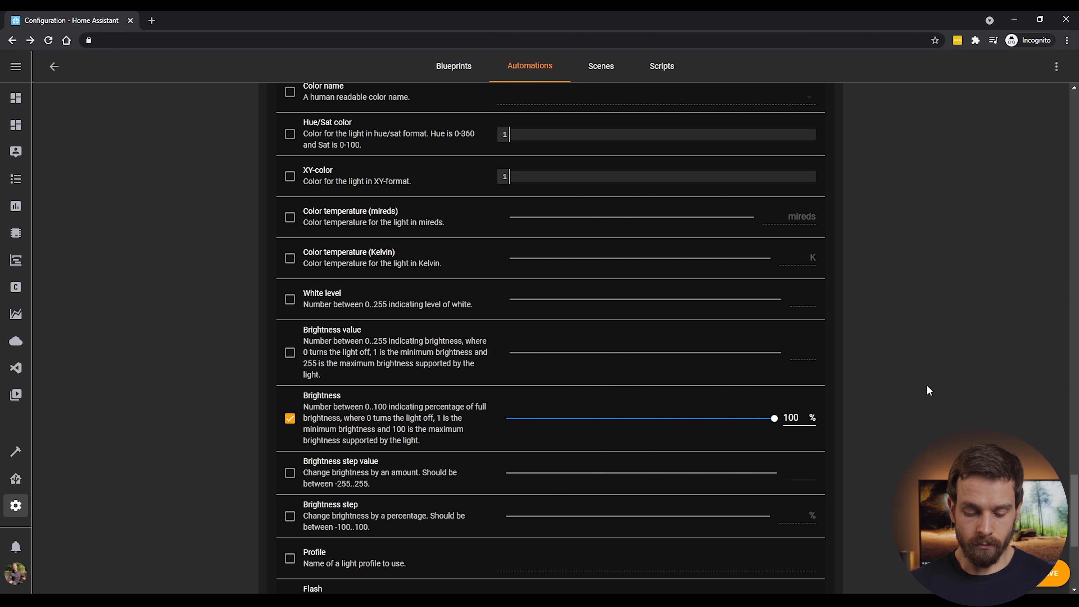
# Step: Add Option 3 to the Choose action with a numeric state condition for sensor.office_light_level
pyautogui.scroll(-5, 926, 385)
pyautogui.scroll(-2, 927, 385)
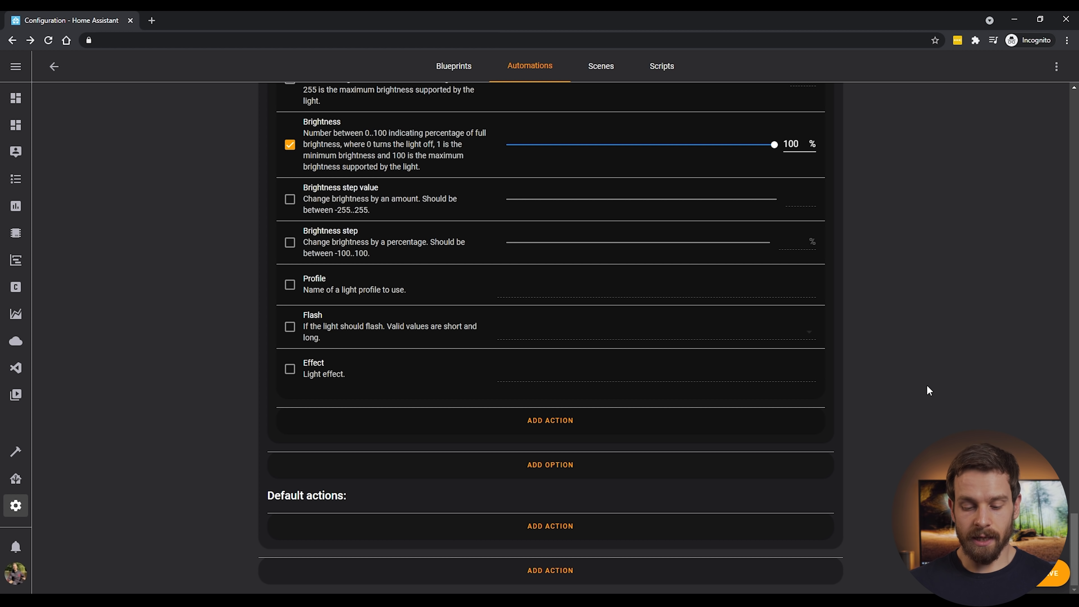
pyautogui.click(551, 465)
pyautogui.scroll(-3, 362, 348)
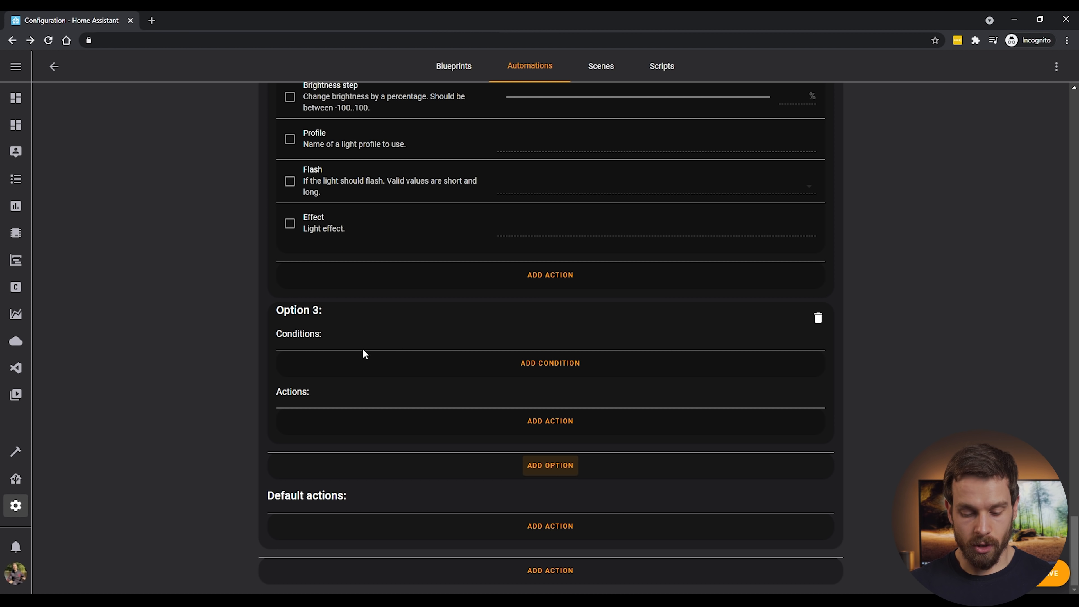
pyautogui.click(536, 376)
pyautogui.click(307, 380)
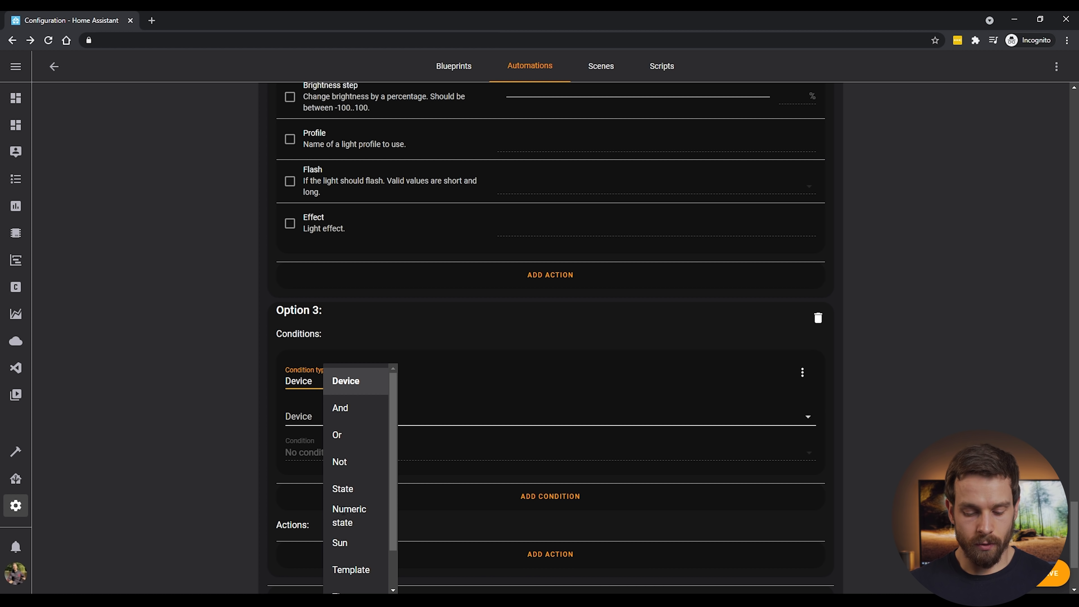
pyautogui.click(356, 520)
pyautogui.click(340, 418)
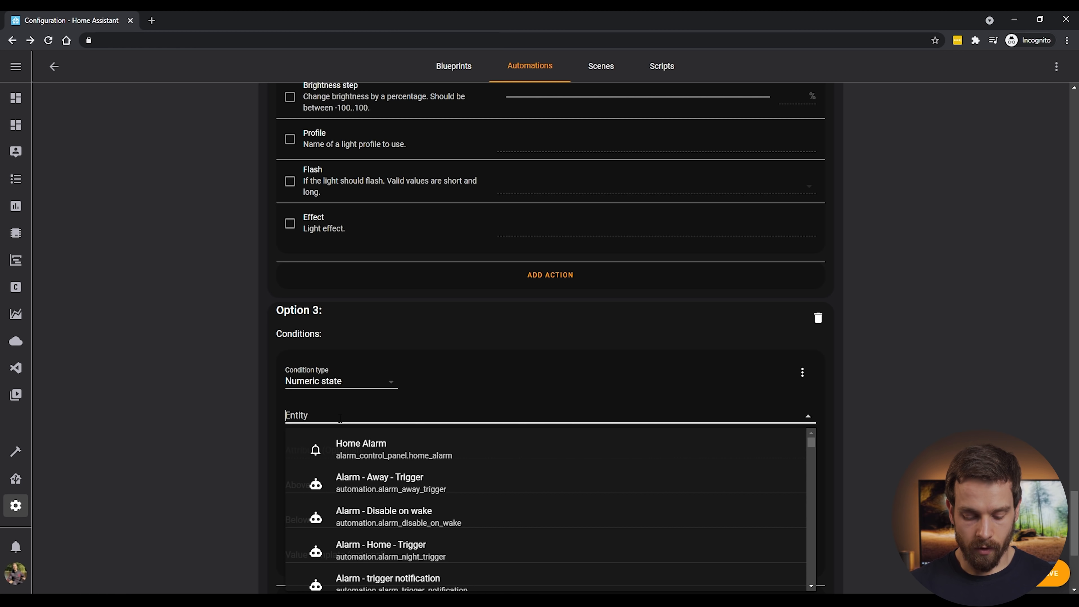
pyautogui.write('office lig')
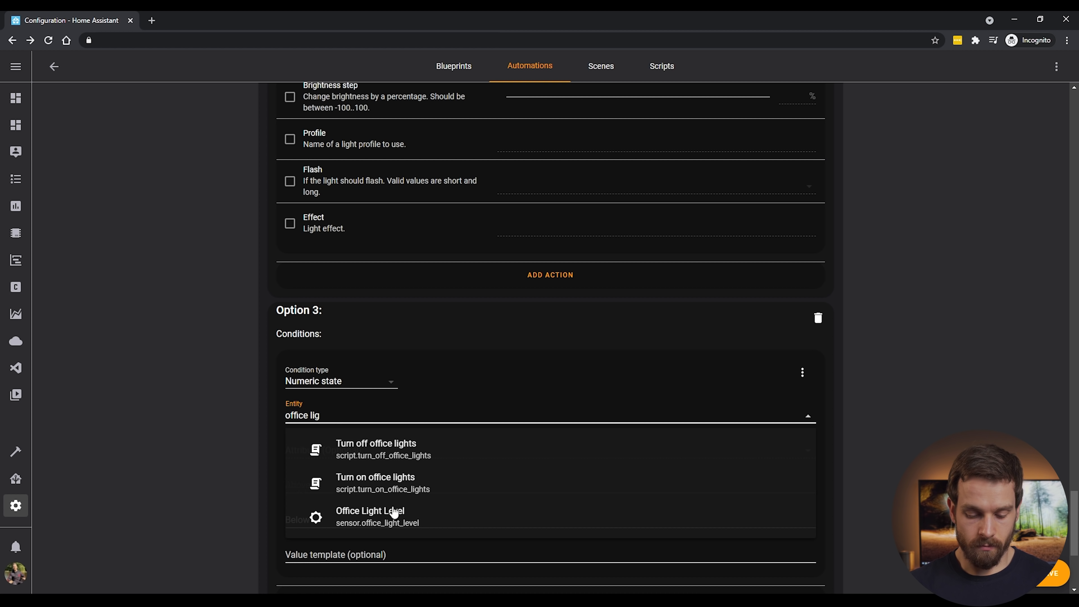
pyautogui.click(411, 517)
# Step: Set Option 3's light level condition to above 100
pyautogui.scroll(-3, 200, 400)
pyautogui.click(345, 360)
pyautogui.write('100')
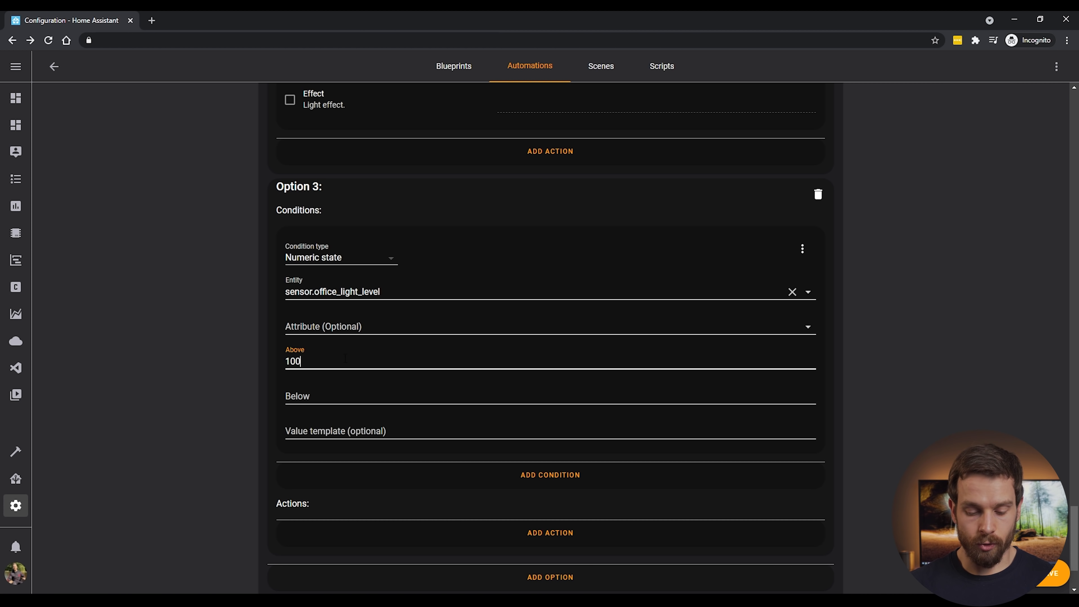
# Step: Add a Call service action to Option 3 using the Light: Turn on service
pyautogui.scroll(-3, 238, 412)
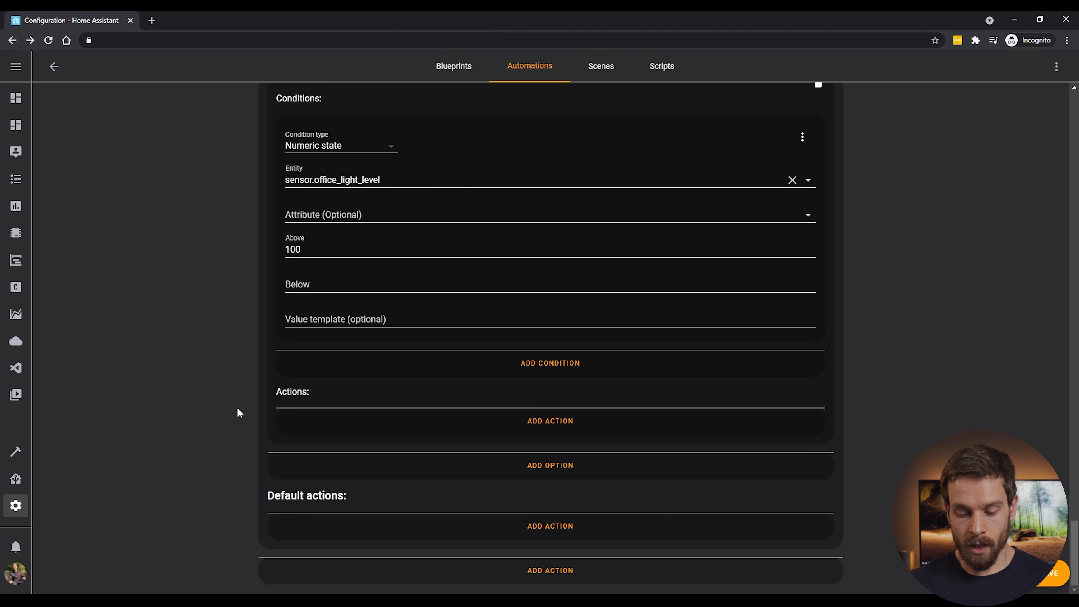
pyautogui.click(551, 416)
pyautogui.scroll(-3, 228, 462)
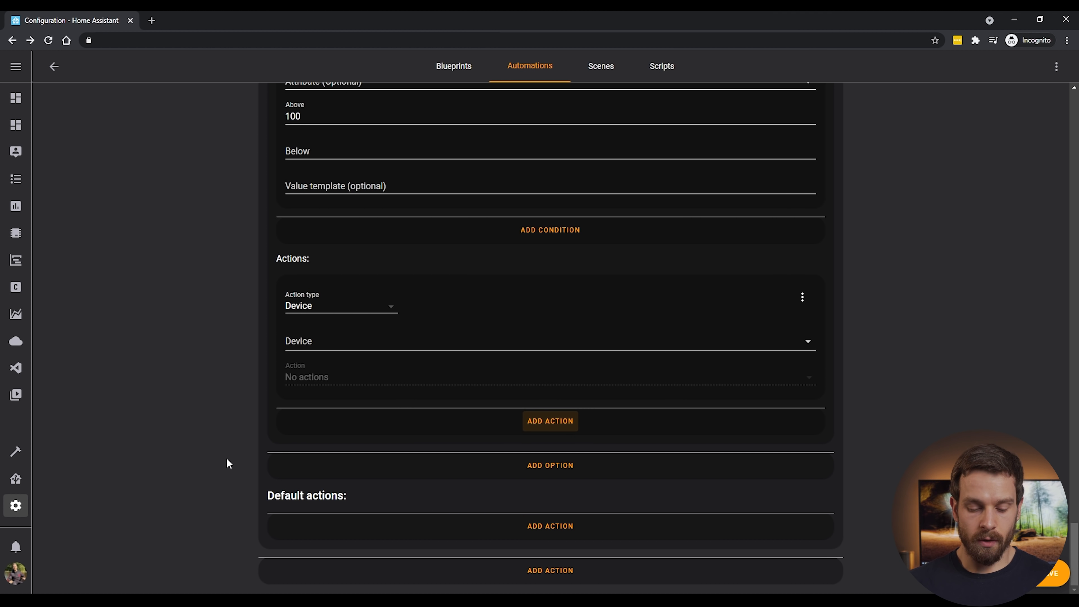
pyautogui.click(307, 311)
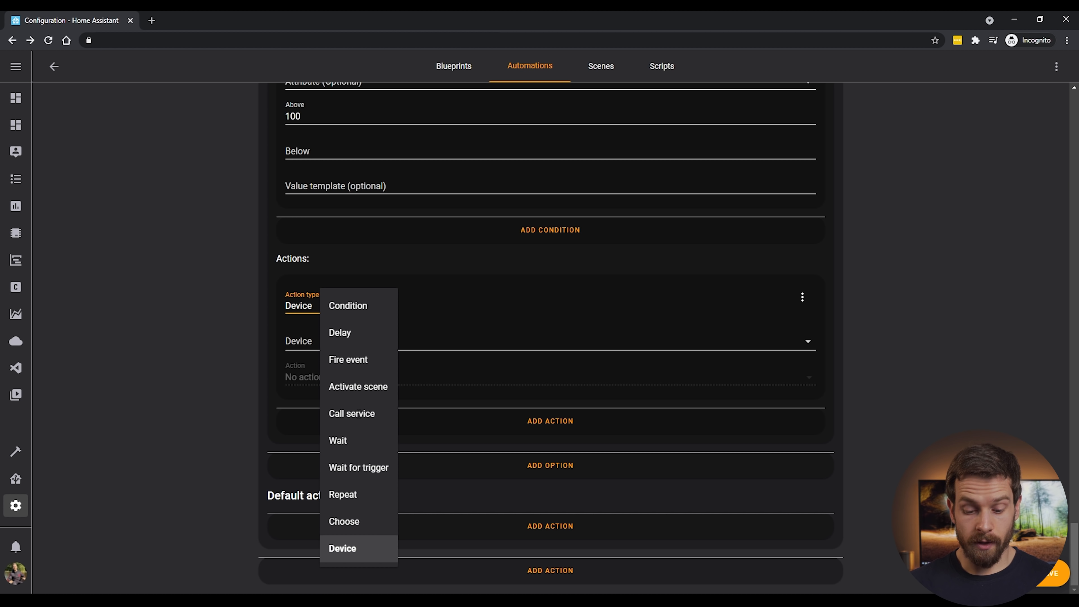
pyautogui.click(359, 413)
pyautogui.click(333, 353)
pyautogui.write('light')
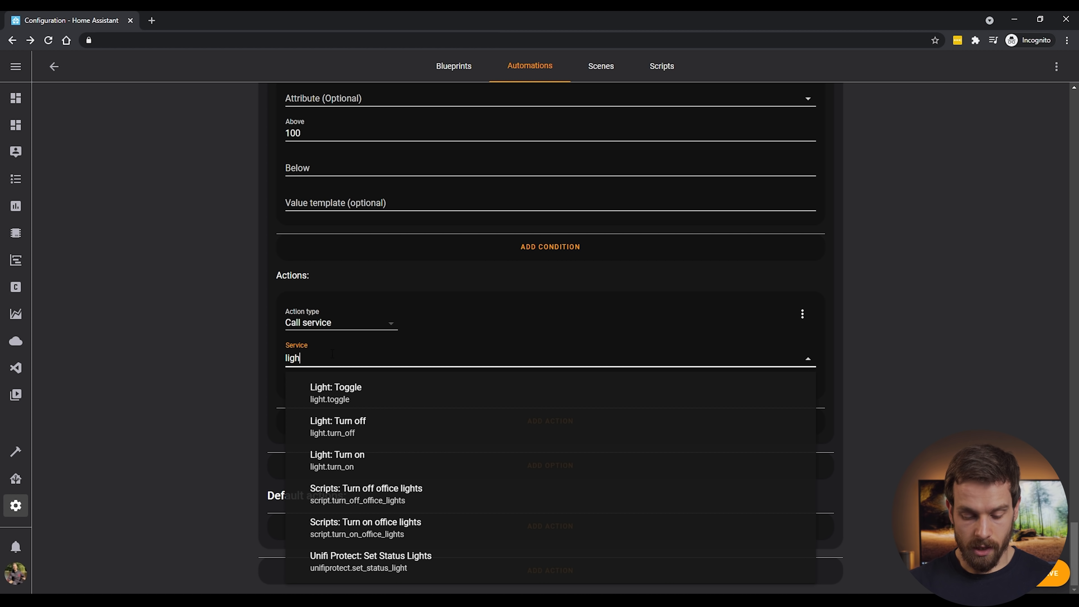
pyautogui.click(348, 458)
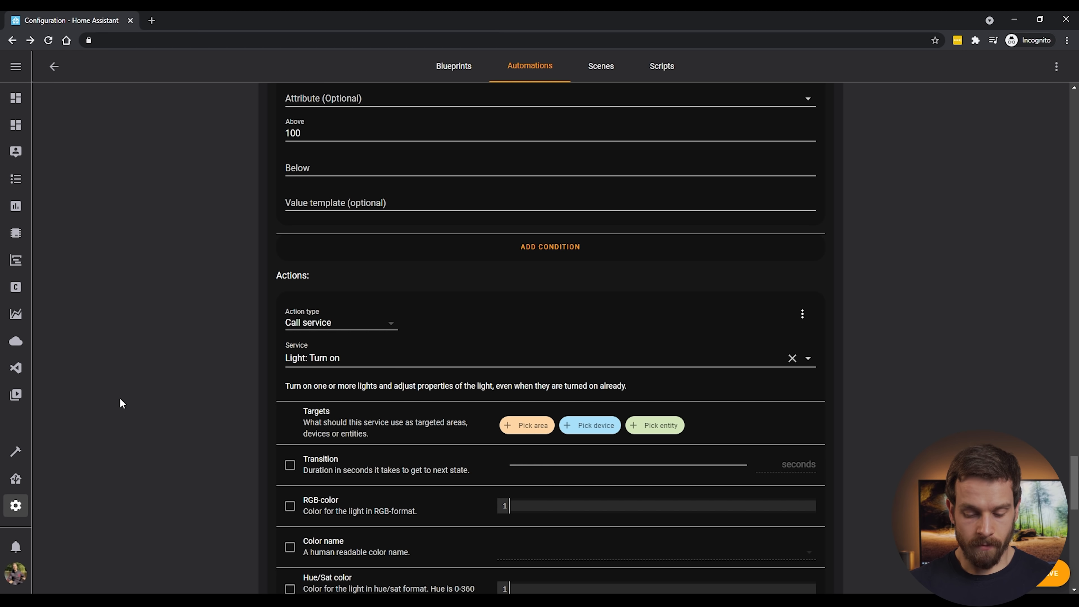
# Step: Target the Office light entity (light.office) in Option 3's service call and set its brightness to 20%
pyautogui.scroll(-4, 123, 405)
pyautogui.click(668, 247)
pyautogui.write('office')
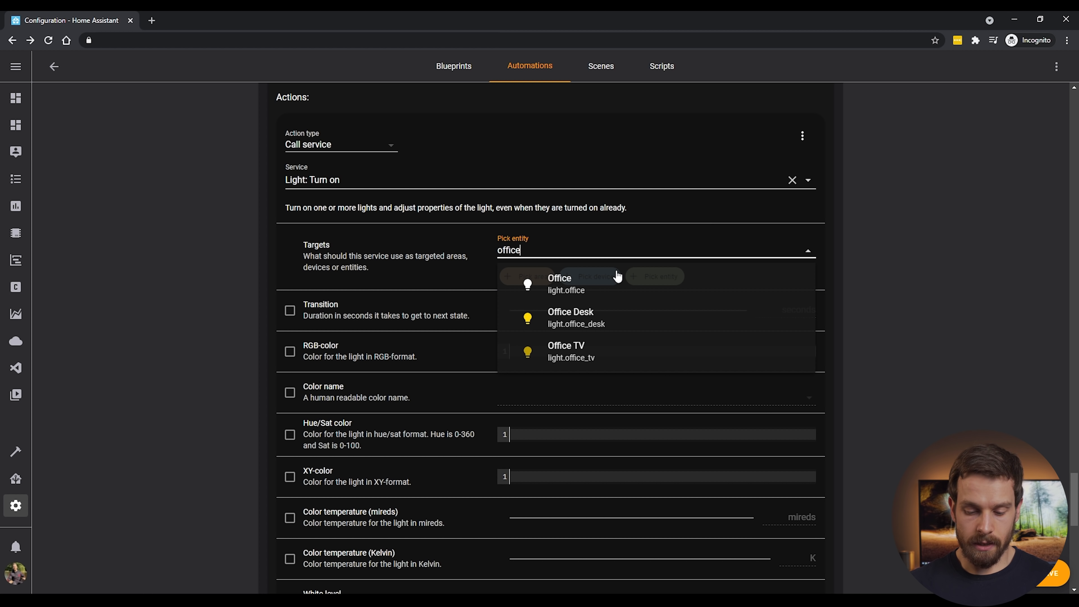
pyautogui.click(604, 281)
pyautogui.scroll(-9, 604, 281)
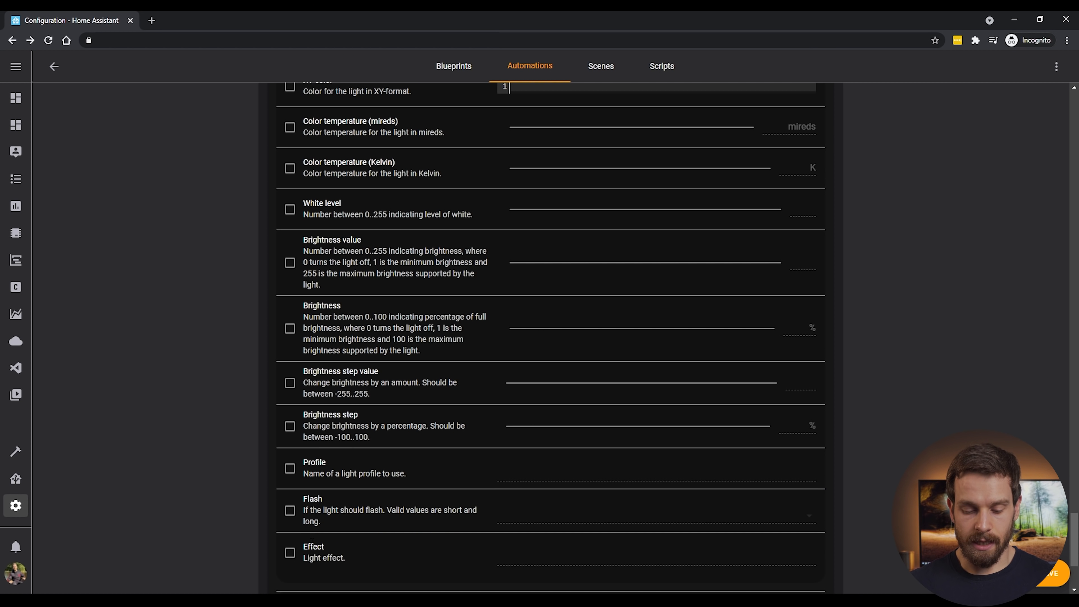
pyautogui.click(290, 329)
pyautogui.moveTo(509, 335); pyautogui.dragTo(562, 333)
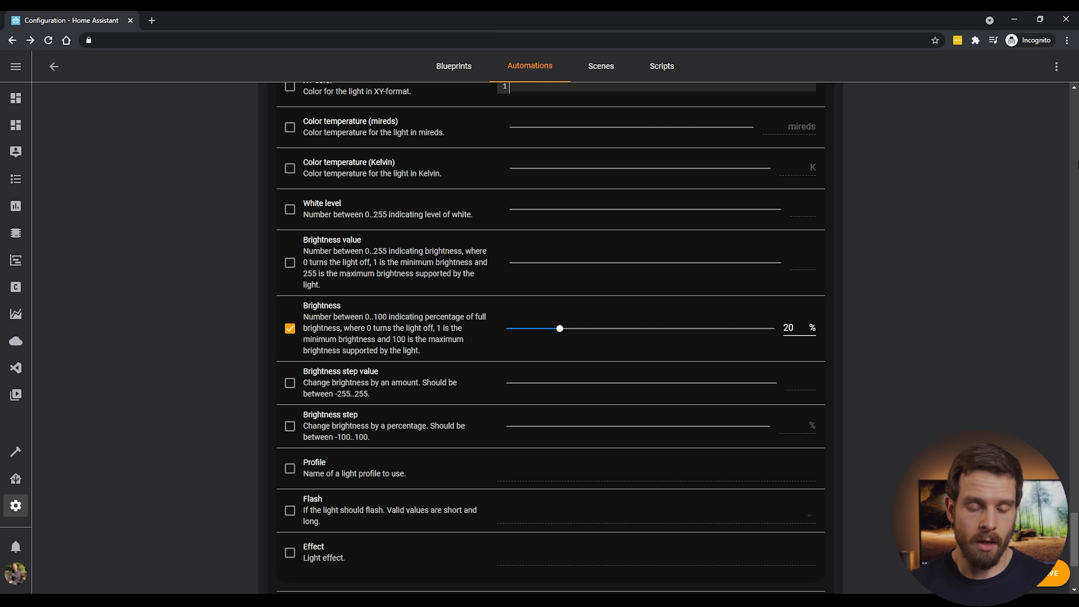
# Step: Add a Call service default action using the Light: Turn on service and start choosing its target entity
pyautogui.scroll(-4, 871, 306)
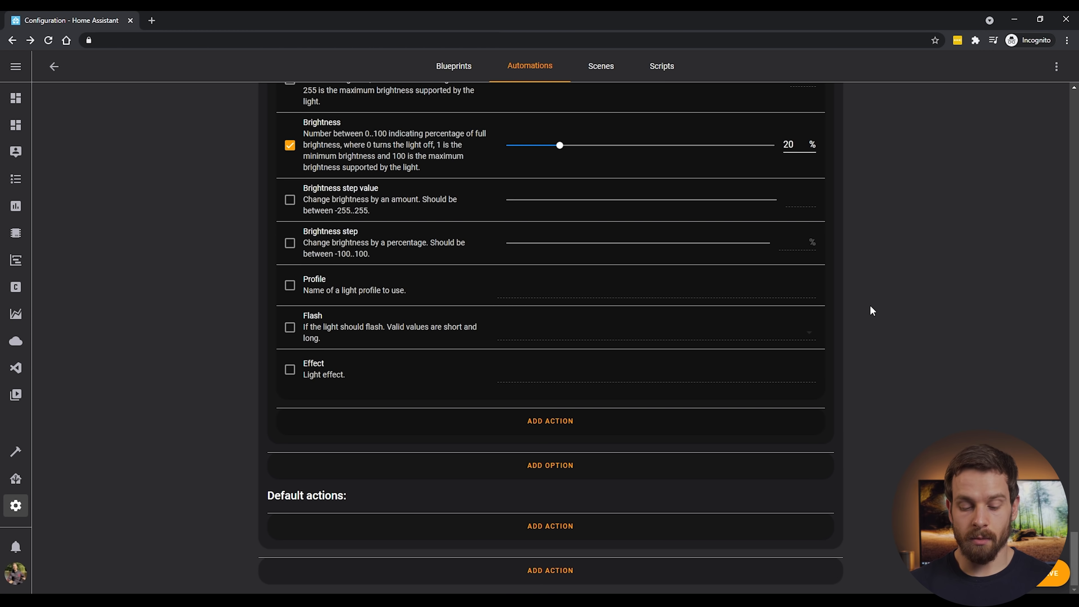
pyautogui.click(551, 526)
pyautogui.scroll(-3, 167, 484)
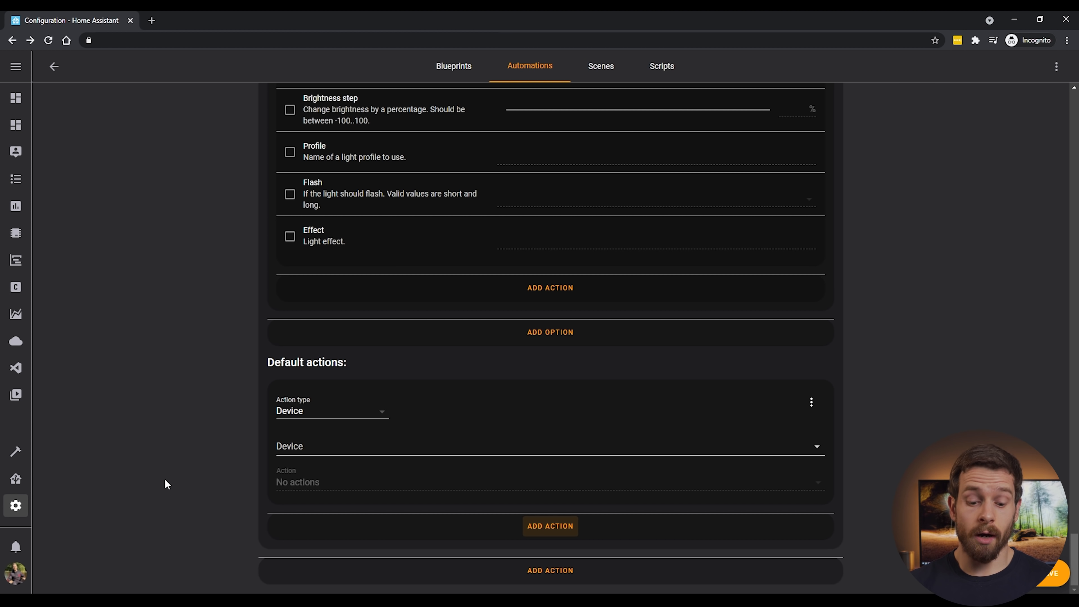
pyautogui.click(324, 412)
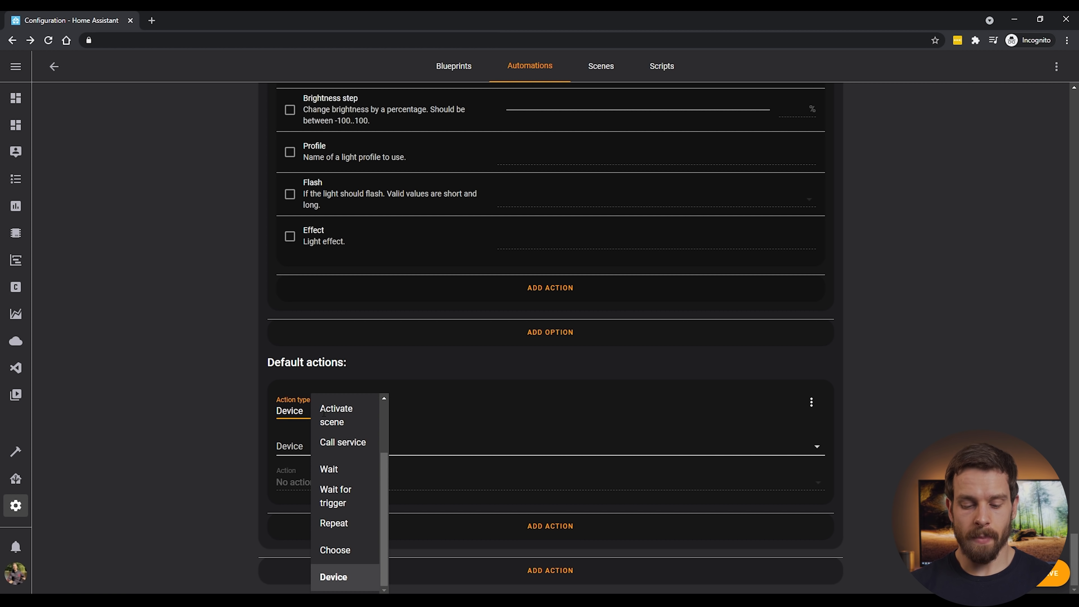
pyautogui.click(330, 443)
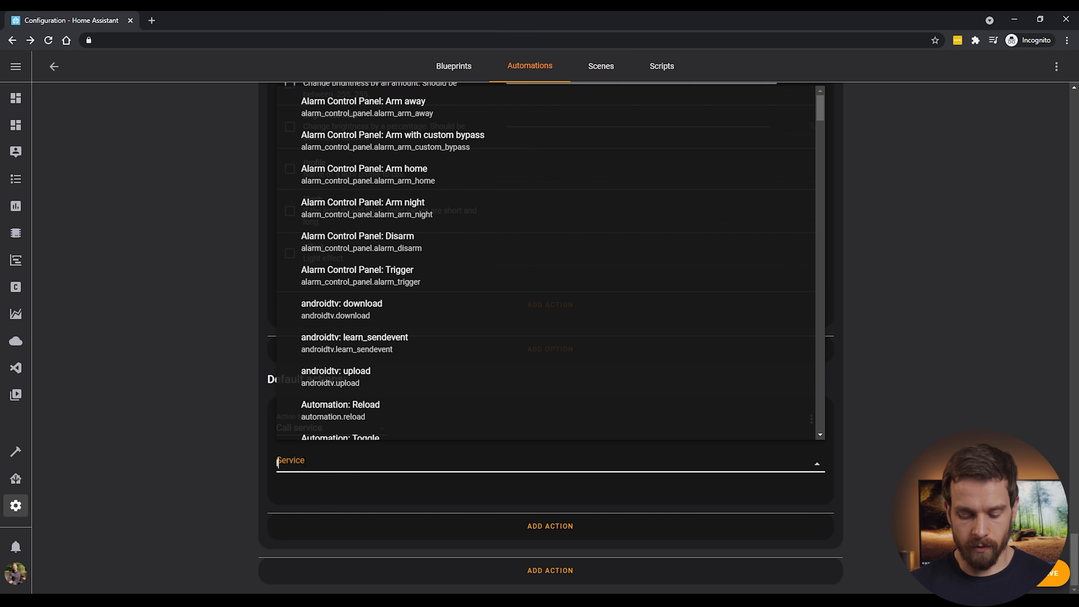
pyautogui.write('light.t')
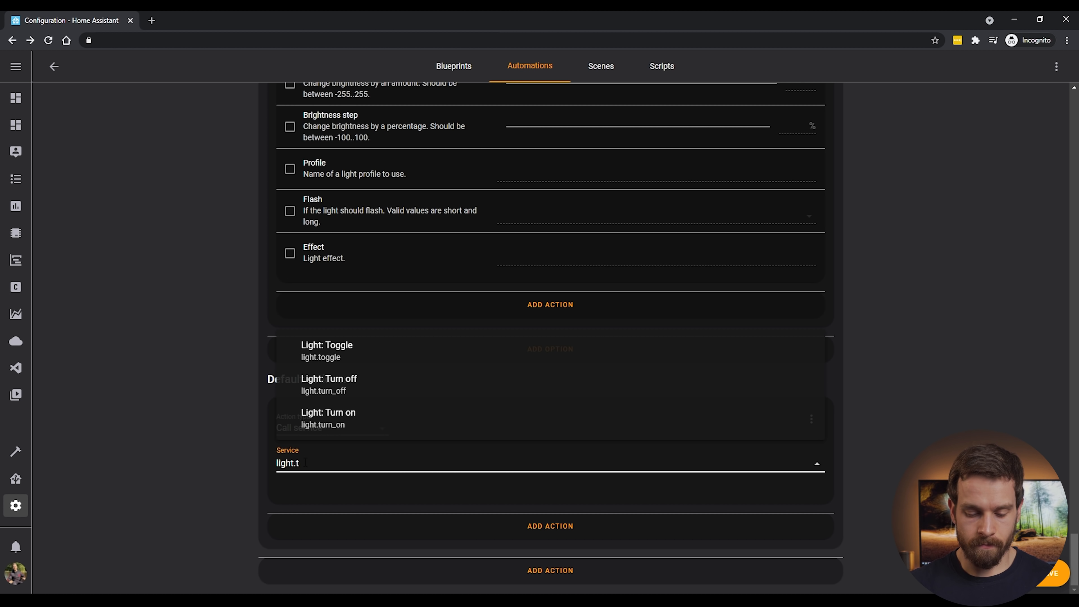
pyautogui.click(388, 417)
pyautogui.scroll(-3, 495, 467)
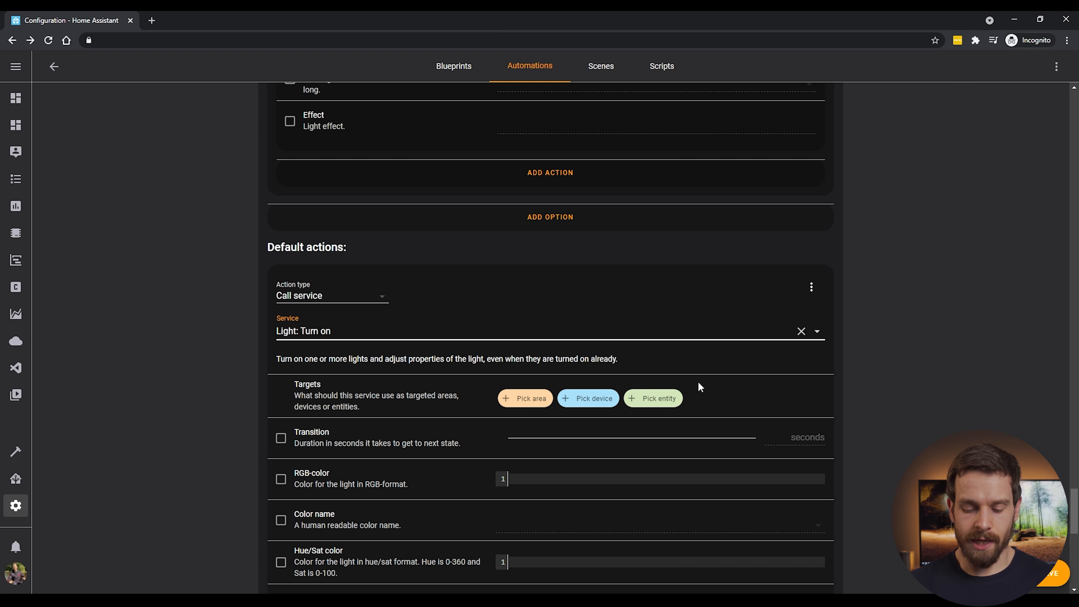
pyautogui.click(653, 398)
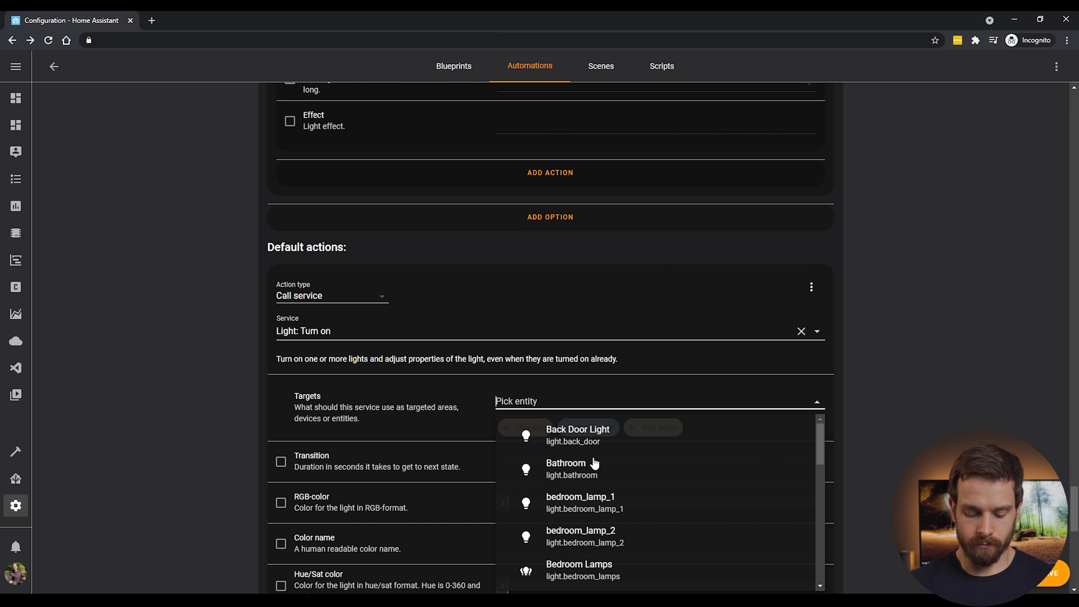
pyautogui.write('light.')
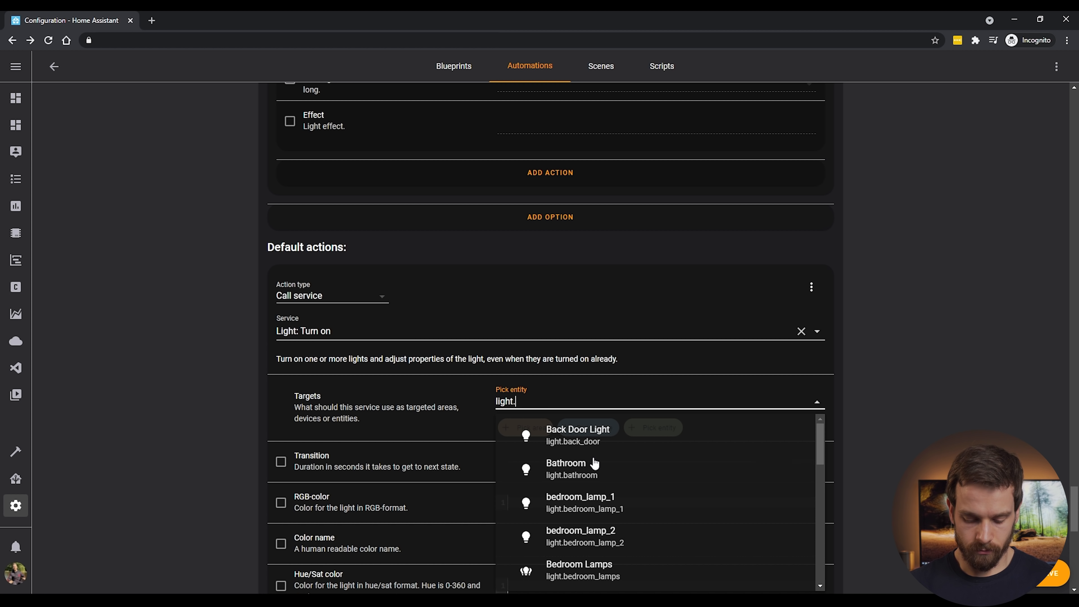
pyautogui.press('BackSpace')
pyautogui.press('BackSpace')
pyautogui.press('BackSpace')
pyautogui.press('BackSpace')
pyautogui.press('BackSpace')
pyautogui.press('BackSpace')
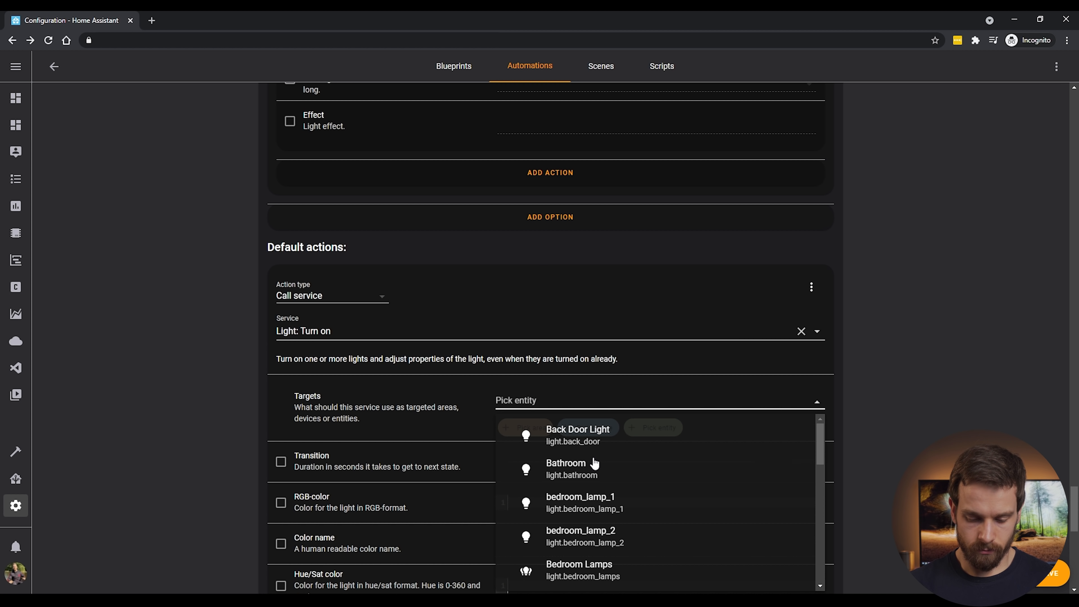
pyautogui.write('off')
pyautogui.press('BackSpace')
pyautogui.press('BackSpace')
pyautogui.press('BackSpace')
# Step: Target the Office light entity (light.office) in the default action and set its brightness percentage to the maximum
pyautogui.write('office')
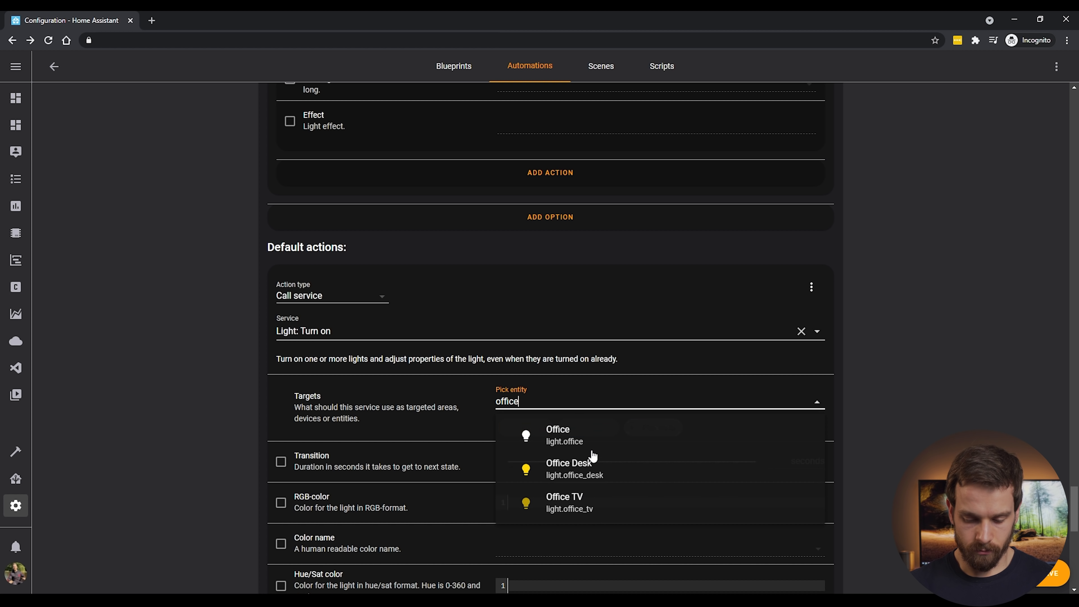
pyautogui.click(589, 433)
pyautogui.scroll(-7, 219, 433)
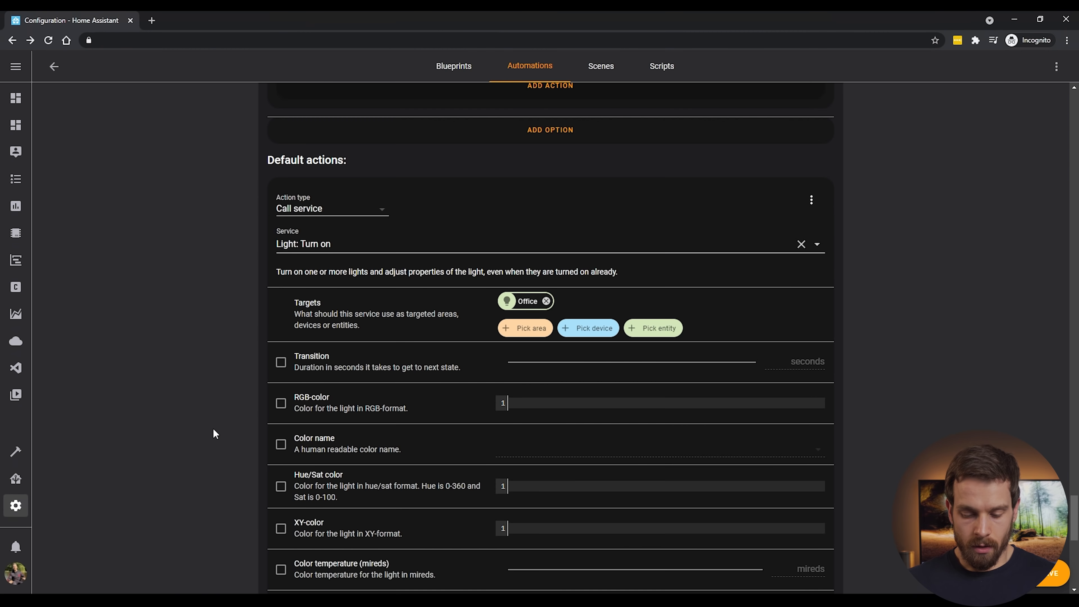
pyautogui.scroll(-1, 212, 450)
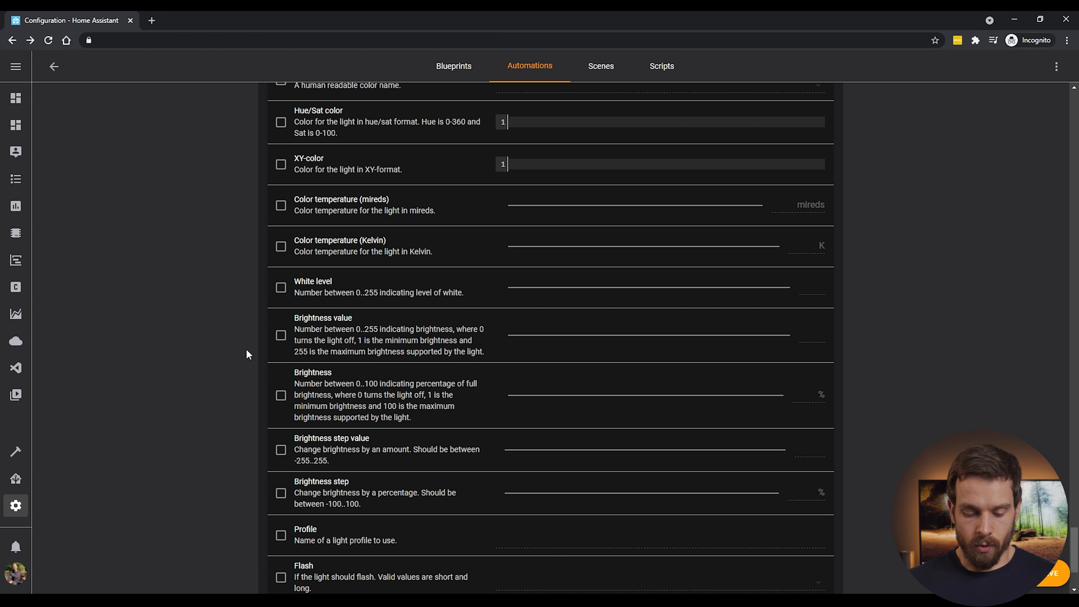
pyautogui.click(281, 396)
pyautogui.moveTo(507, 407); pyautogui.dragTo(786, 403)
pyautogui.scroll(-3, 725, 462)
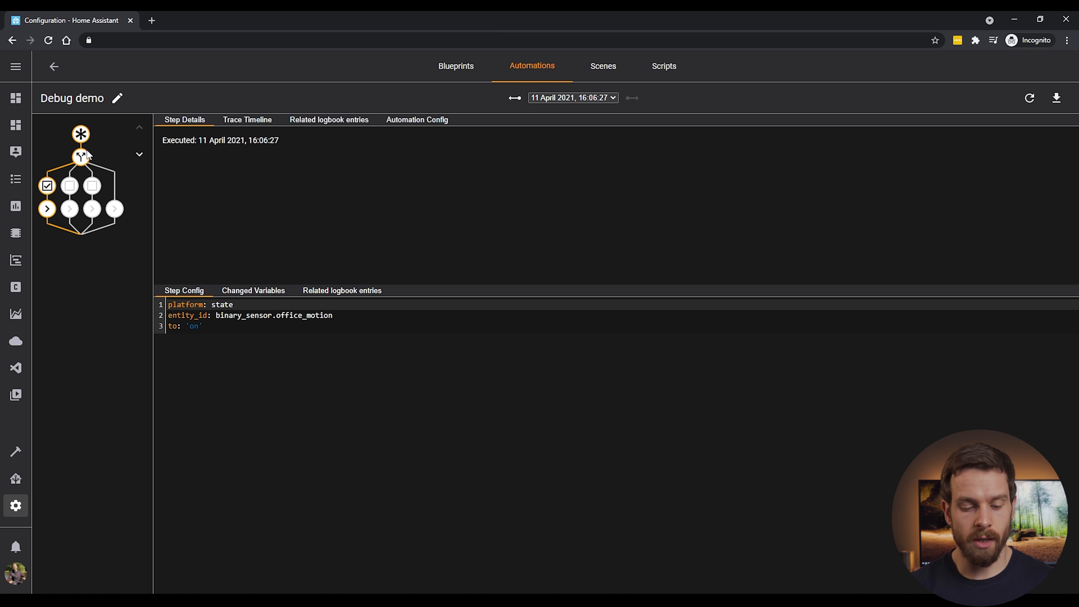
# Step: Inspect the Debug demo trace's Choose step and the condition details of its first and second options
pyautogui.click(82, 160)
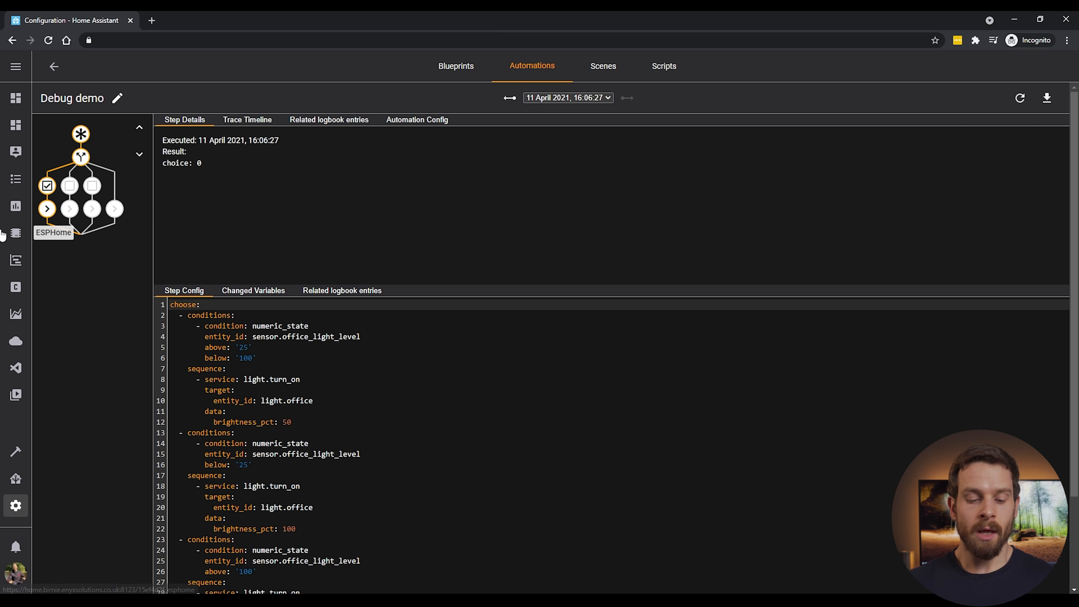
pyautogui.click(48, 185)
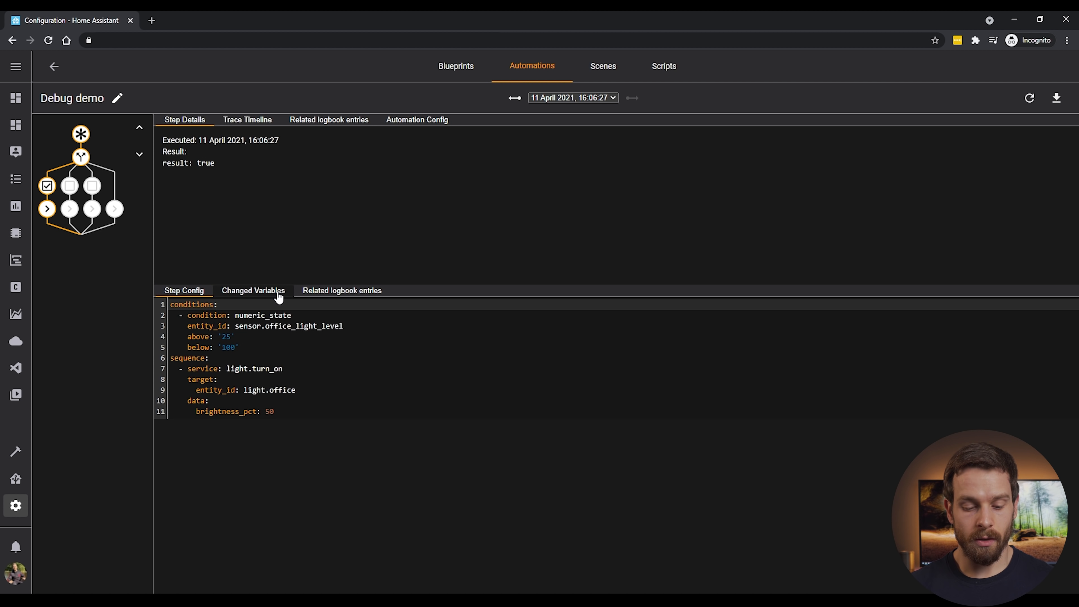
pyautogui.moveTo(217, 169); pyautogui.dragTo(167, 164)
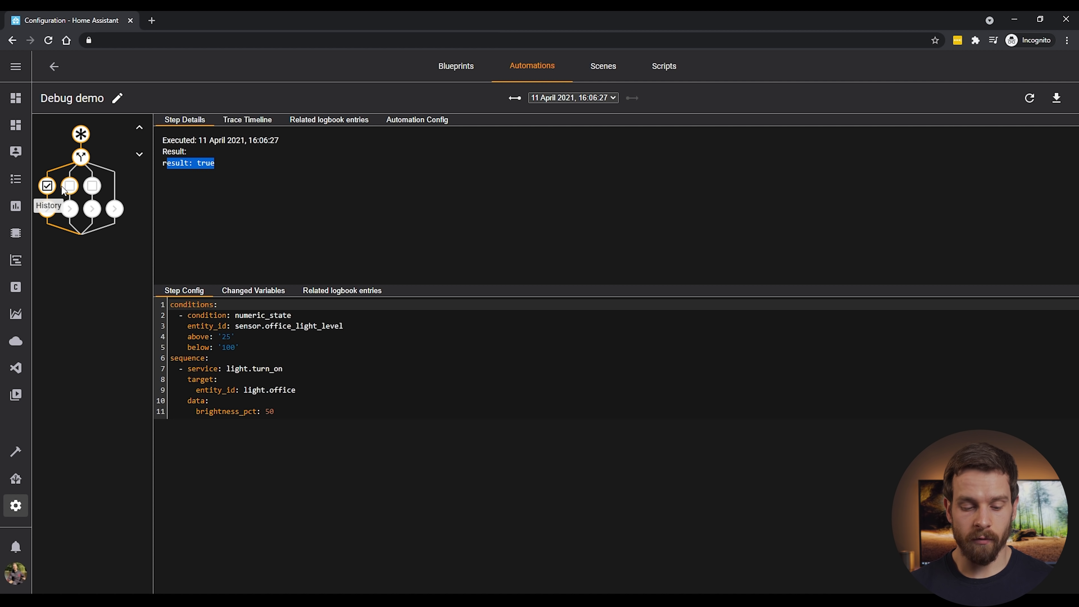
pyautogui.click(70, 186)
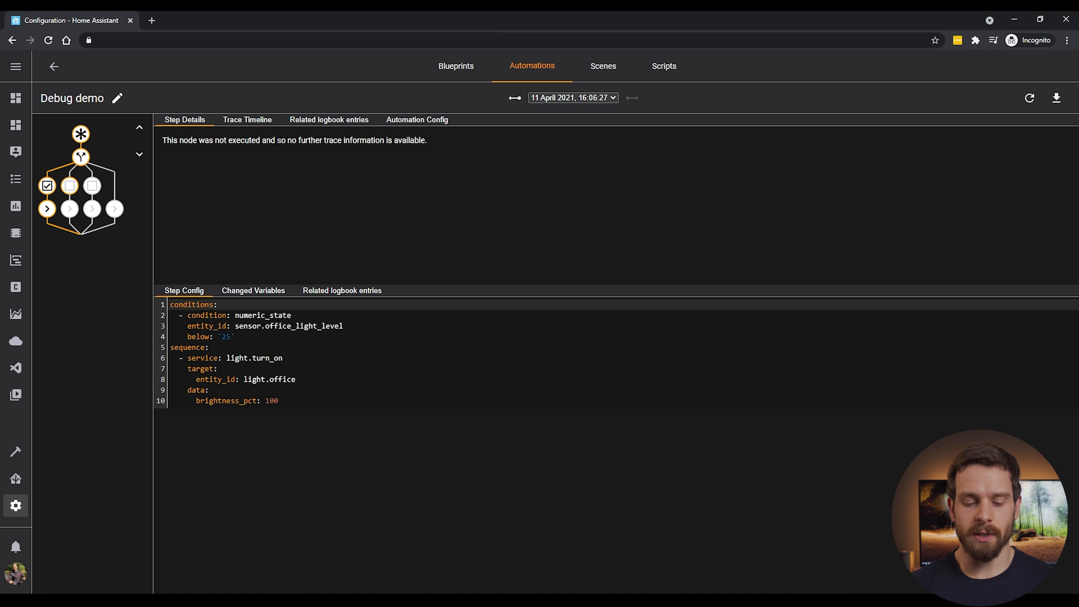
# Step: Examine the first option's condition result and the light level limits and light.turn_on sequence in its step config
pyautogui.click(48, 187)
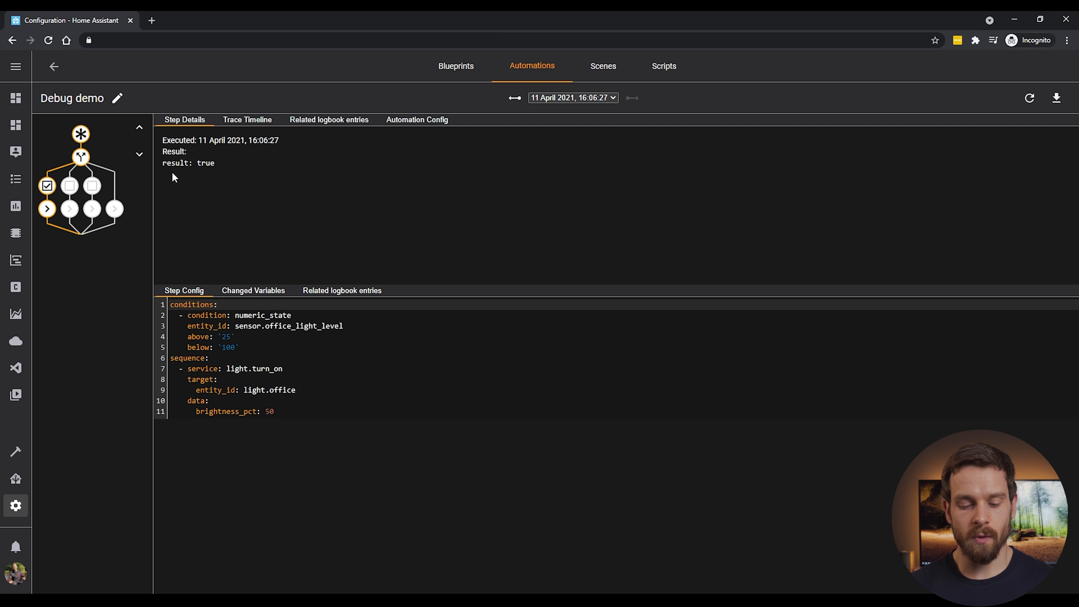
pyautogui.moveTo(233, 163); pyautogui.dragTo(170, 163)
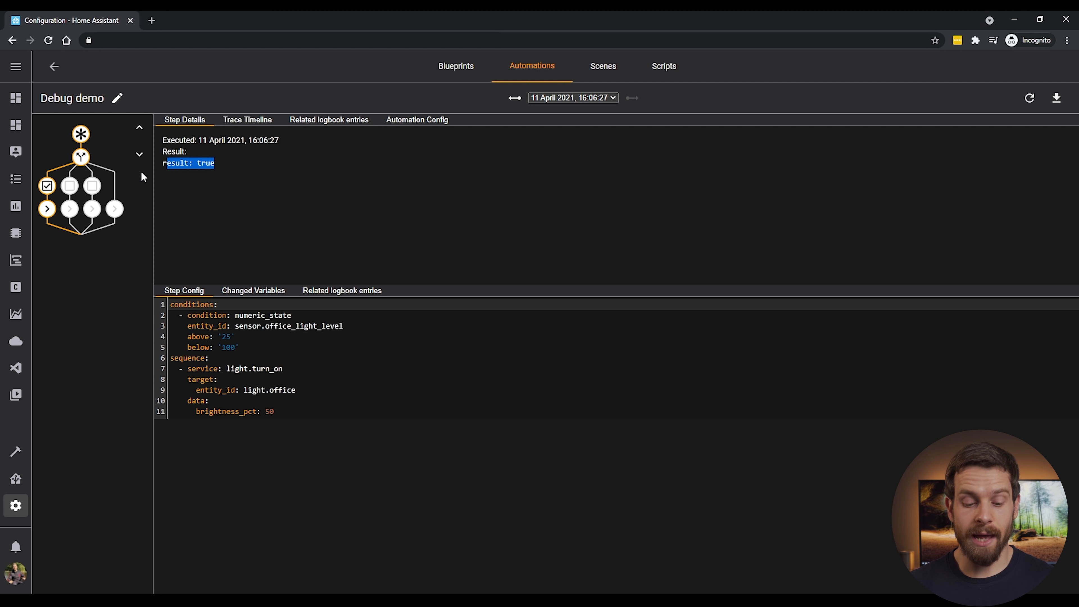
pyautogui.moveTo(200, 337); pyautogui.dragTo(250, 353)
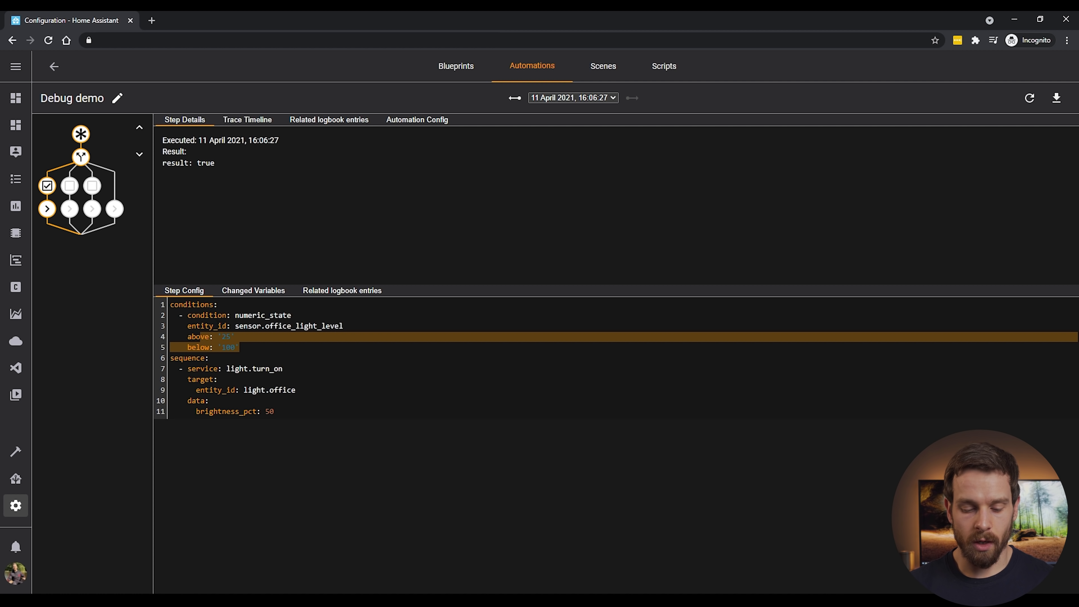
pyautogui.click(192, 292)
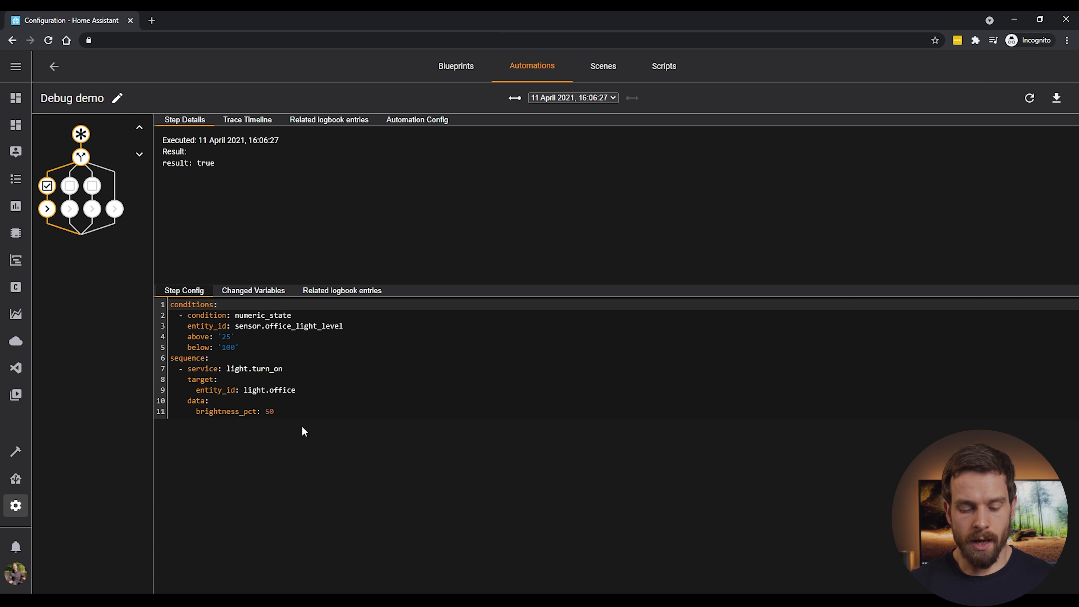
pyautogui.moveTo(295, 413); pyautogui.dragTo(187, 379)
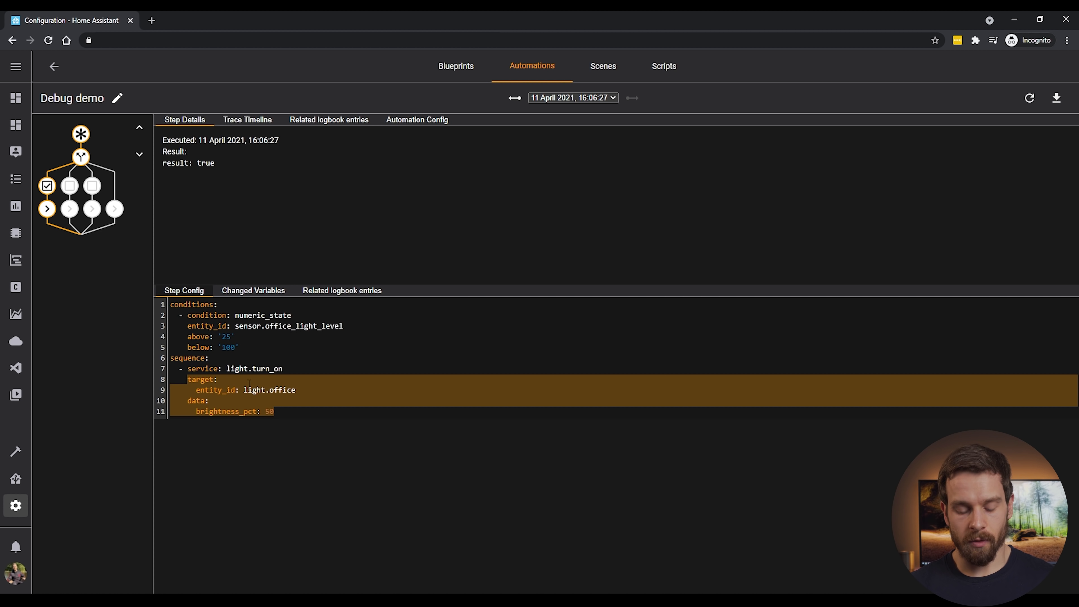
pyautogui.moveTo(306, 371); pyautogui.dragTo(170, 369)
# Step: Review the first option's service call details, config, changed variables and related logbook entries, and open the trace timeline
pyautogui.click(47, 208)
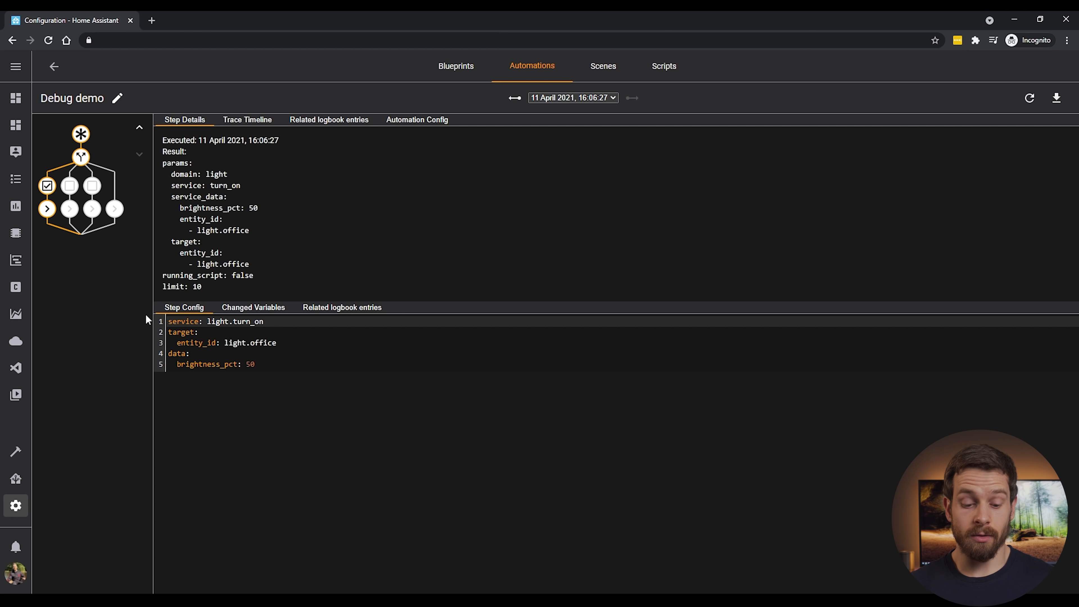
pyautogui.moveTo(255, 365); pyautogui.dragTo(169, 353)
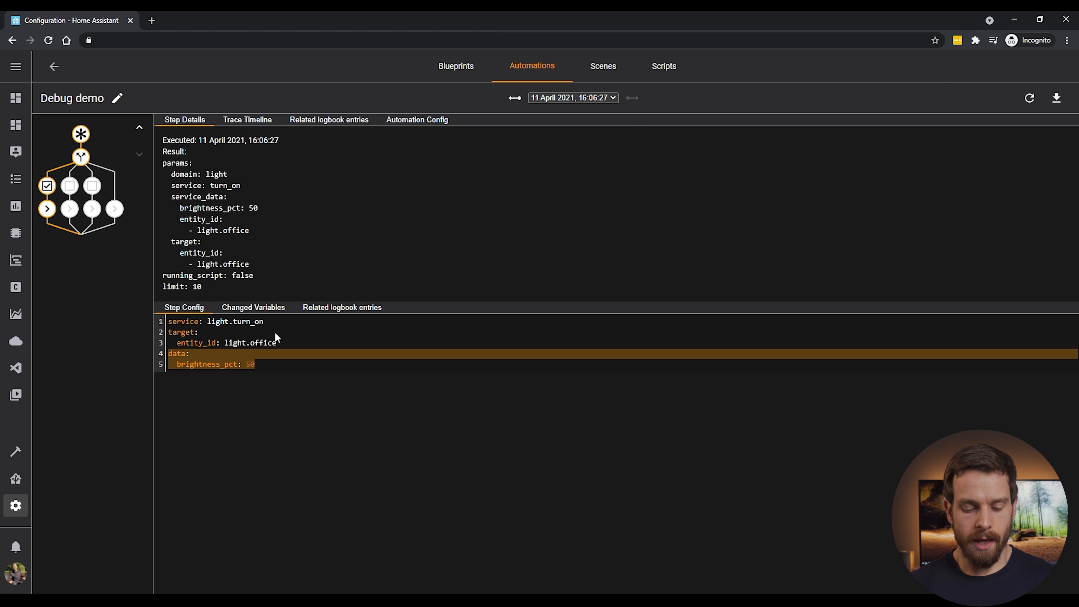
pyautogui.click(260, 313)
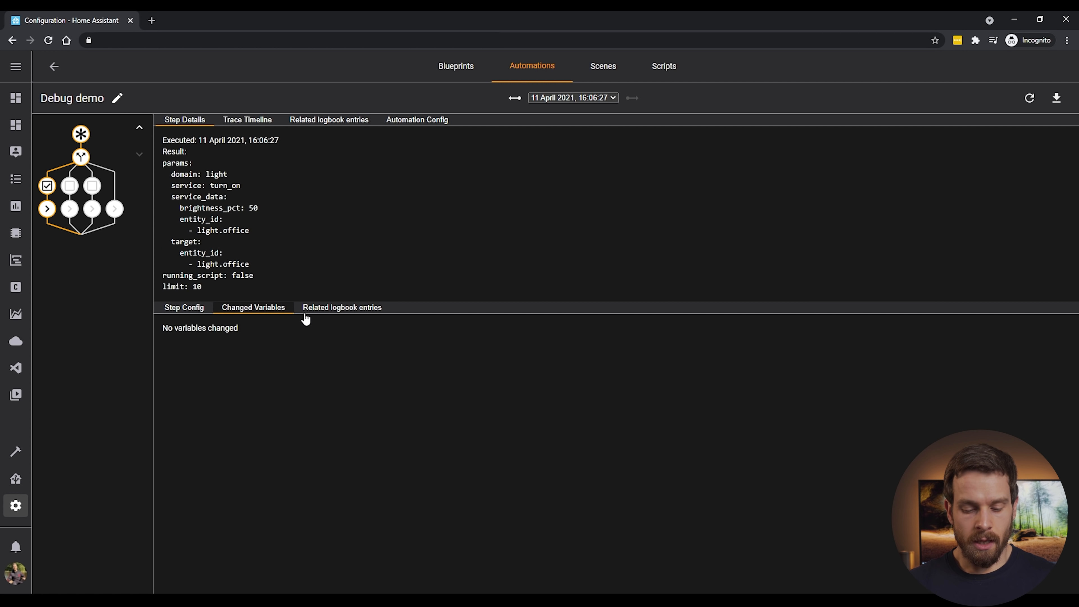
pyautogui.click(331, 312)
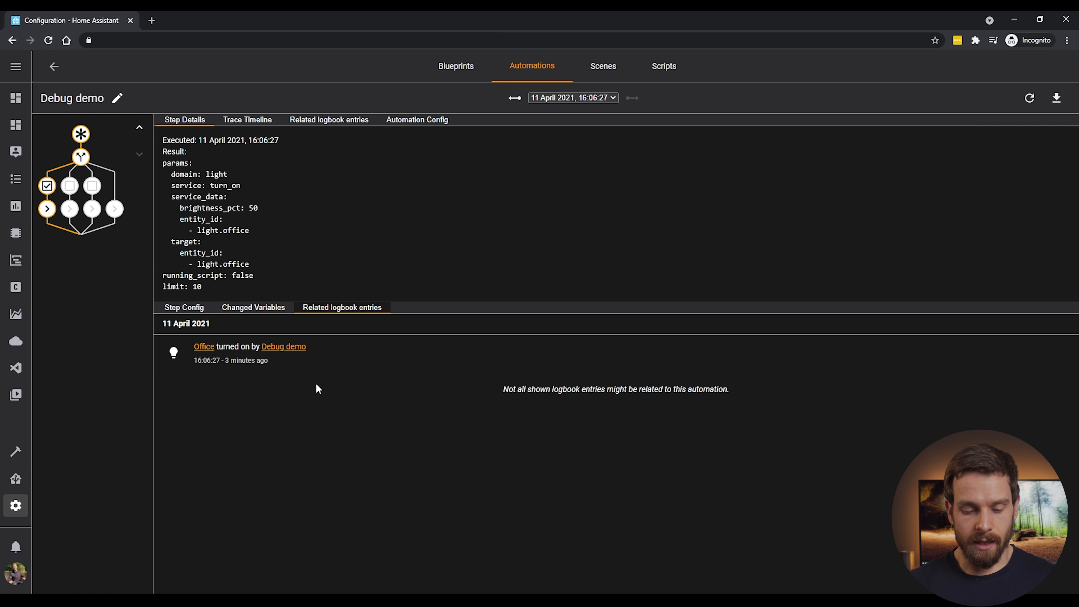
pyautogui.click(240, 125)
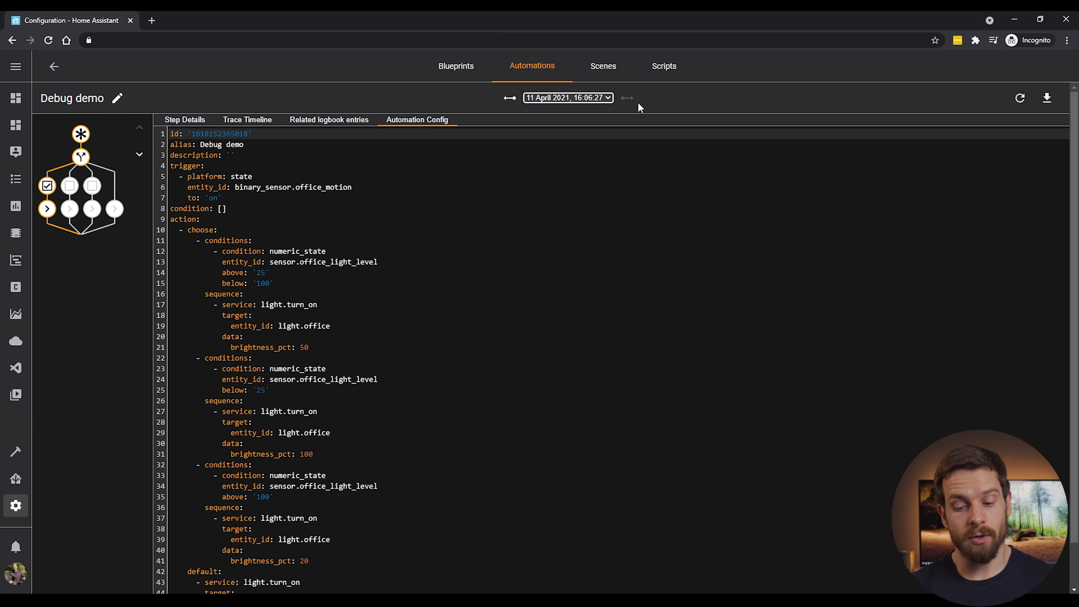
# Step: Switch the Debug demo trace to the run of 11 April 2021, 15:56:57 and examine its automation config and the list of recorded runs
pyautogui.click(596, 101)
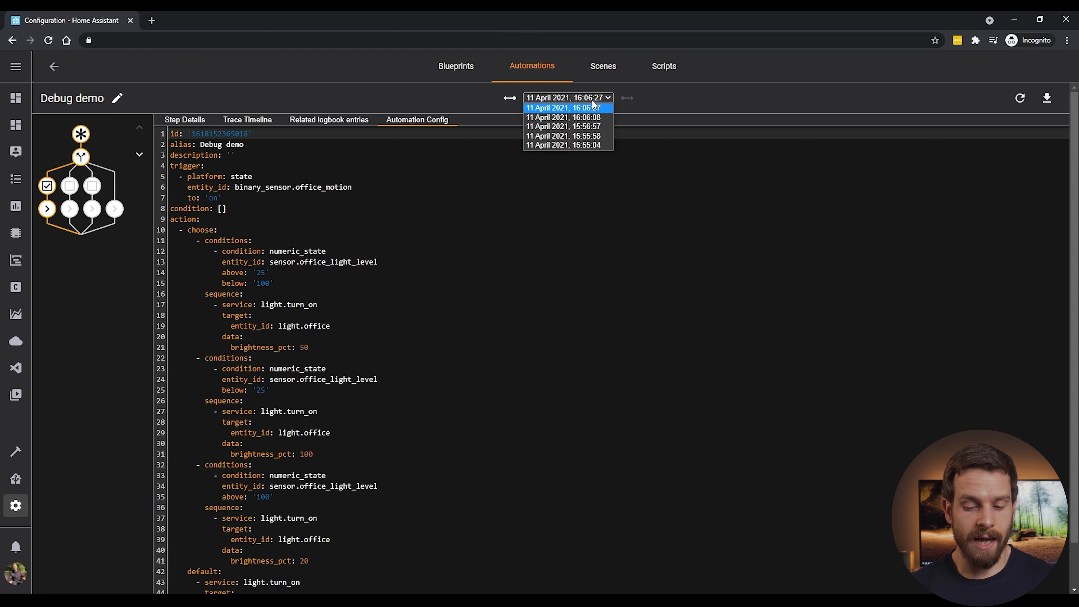
pyautogui.click(588, 127)
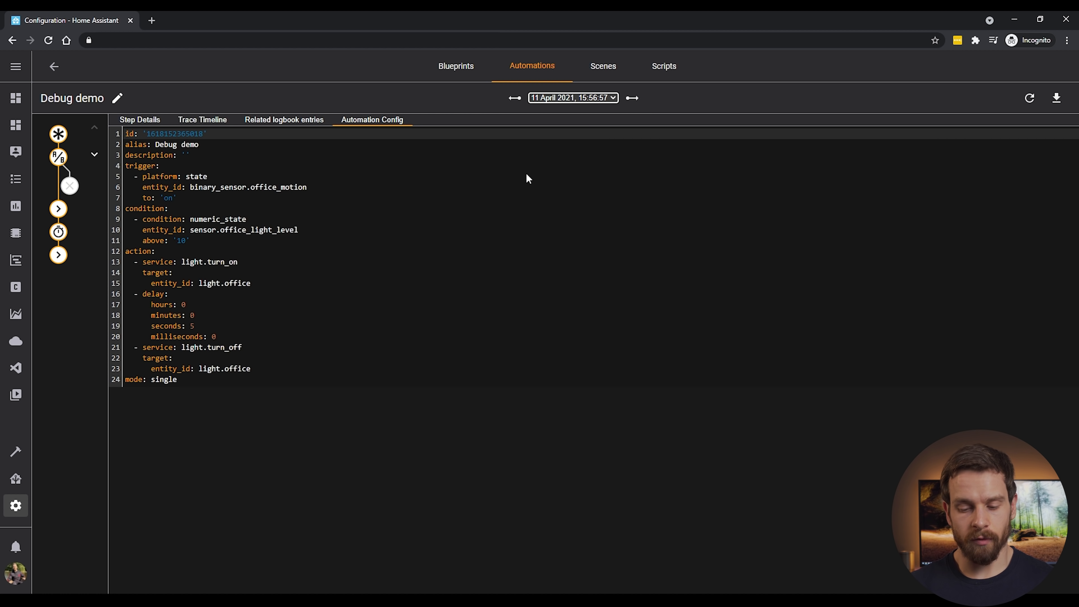
pyautogui.click(599, 97)
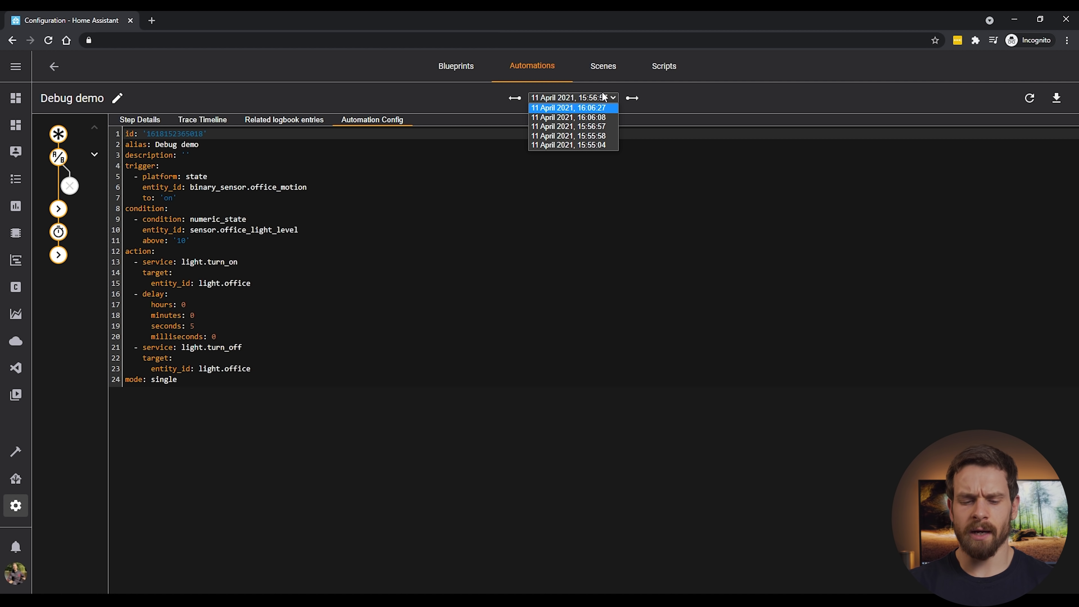
pyautogui.click(444, 486)
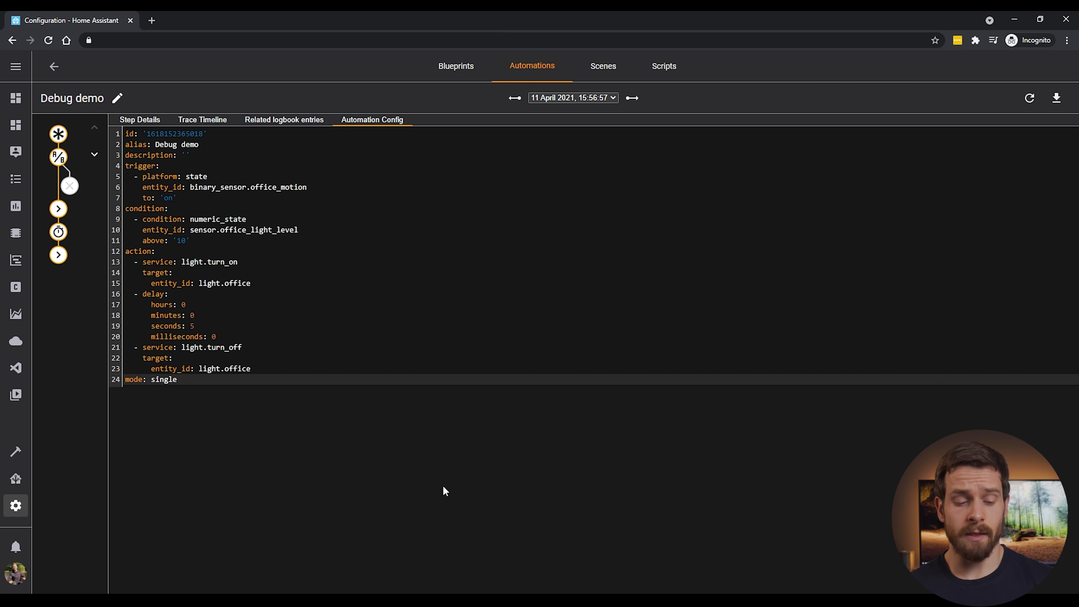
# Step: Open the General configuration page and view its Analytics sharing options
pyautogui.click(16, 505)
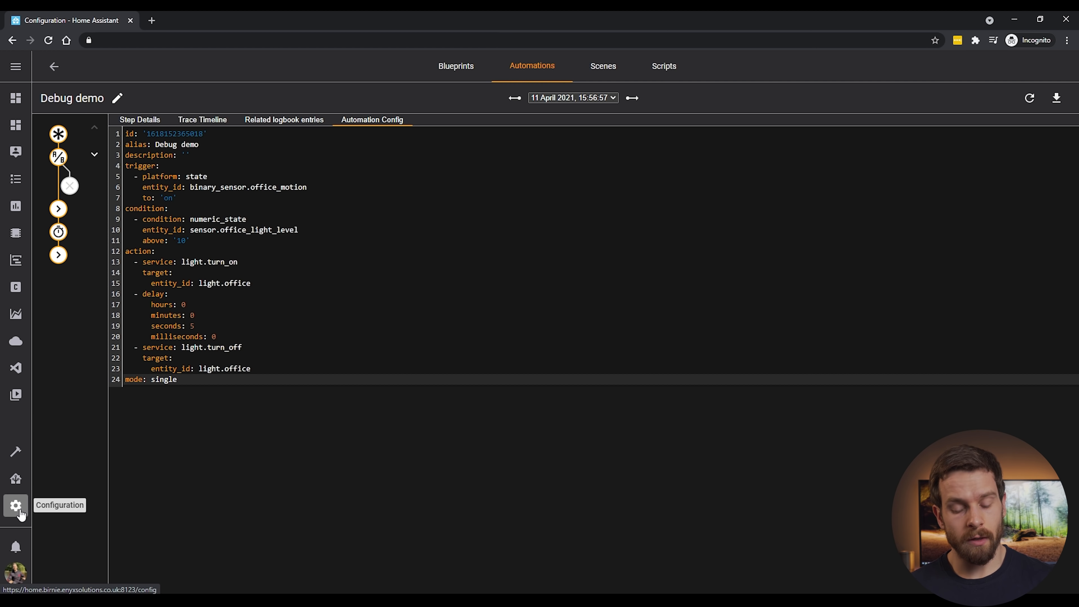
pyautogui.scroll(-10, 565, 474)
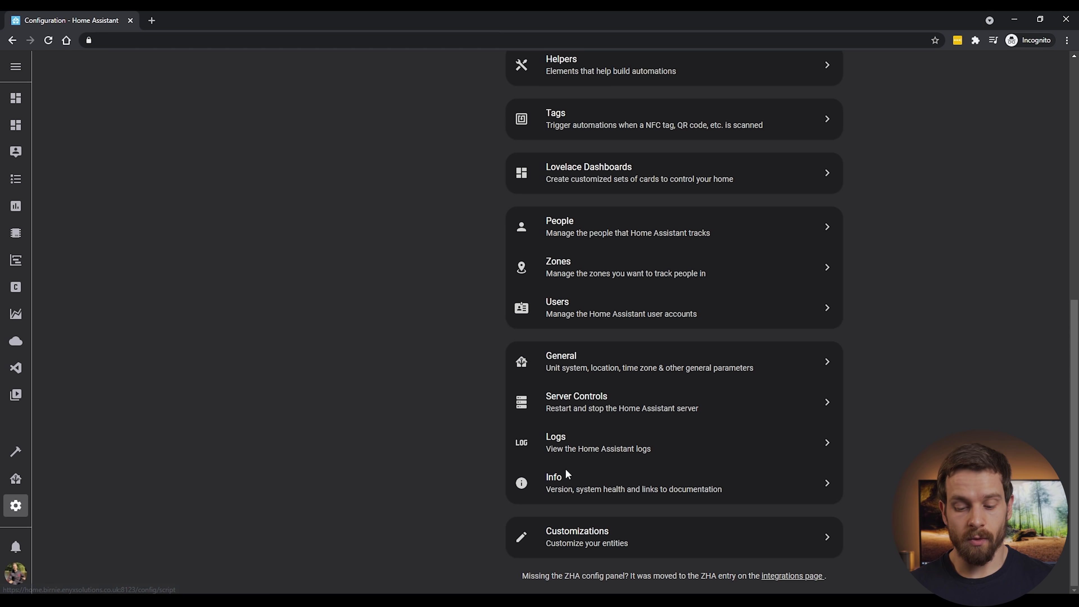
pyautogui.click(586, 357)
pyautogui.scroll(-5, 429, 419)
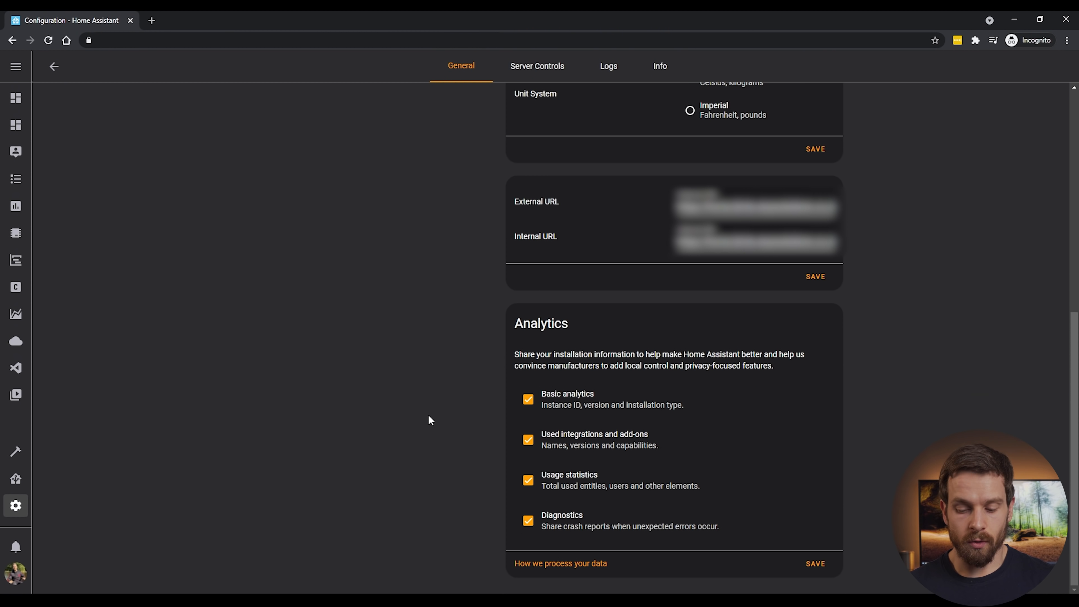